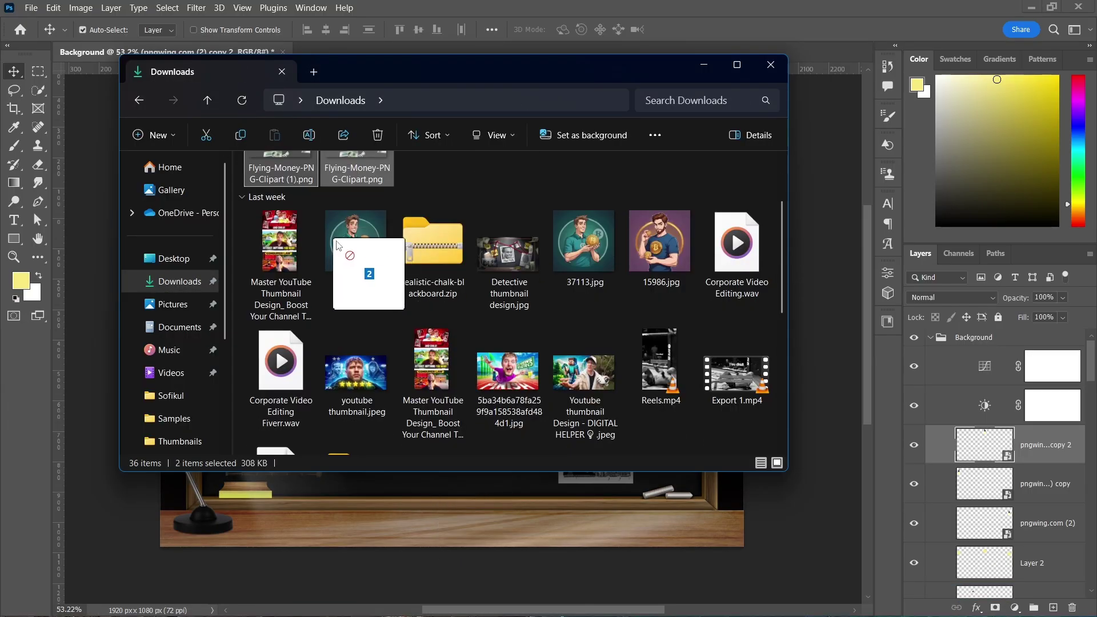
# Step: Place the Flying-Money-PNG-Clipart files in the document, then scale and position the money over the board scene
pyautogui.doubleClick(356, 414)
pyautogui.moveTo(422, 273); pyautogui.dragTo(754, 396)
pyautogui.moveTo(152, 383); pyautogui.dragTo(393, 351)
pyautogui.moveTo(654, 349); pyautogui.dragTo(664, 301)
pyautogui.press('Return')
# Step: Outline the bills at the scene's upper-right corner with the Lasso and mask the money layer to them
pyautogui.click(13, 90)
pyautogui.moveTo(645, 209)
pyautogui.mouseDown()
pyautogui.moveTo(675, 297)
pyautogui.moveTo(627, 196)
pyautogui.mouseUp()
pyautogui.click(995, 609)
pyautogui.click(14, 71)
# Step: Duplicate the money layer without its mask, move it down, and mask it to the bills at the lower-right corner
pyautogui.click(986, 443)
pyautogui.hotkey('ctrl', 'j')
pyautogui.moveTo(1053, 444); pyautogui.dragTo(1072, 607)
pyautogui.moveTo(552, 386); pyautogui.dragTo(542, 515)
pyautogui.click(14, 90)
pyautogui.moveTo(658, 497)
pyautogui.mouseDown()
pyautogui.moveTo(772, 466)
pyautogui.moveTo(658, 503)
pyautogui.mouseUp()
pyautogui.click(996, 609)
pyautogui.click(14, 72)
# Step: Duplicate the money layer again without its mask, shift it left, and mask it to the bills at the lower-left corner
pyautogui.click(985, 422)
pyautogui.hotkey('ctrl', 'j')
pyautogui.moveTo(1053, 422); pyautogui.dragTo(1072, 607)
pyautogui.moveTo(543, 516)
pyautogui.mouseDown()
pyautogui.moveTo(404, 491)
pyautogui.moveTo(184, 483)
pyautogui.mouseUp()
pyautogui.click(14, 90)
pyautogui.moveTo(65, 489); pyautogui.dragTo(114, 438)
pyautogui.click(996, 608)
pyautogui.click(14, 71)
# Step: Place another unmasked money copy at the scene's upper-left corner and mask it to the lassoed bills there
pyautogui.moveTo(215, 517)
pyautogui.mouseDown()
pyautogui.moveTo(291, 412)
pyautogui.moveTo(278, 394)
pyautogui.mouseUp()
pyautogui.moveTo(1053, 348); pyautogui.dragTo(1072, 607)
pyautogui.moveTo(203, 411)
pyautogui.mouseDown()
pyautogui.moveTo(263, 394)
pyautogui.moveTo(264, 370)
pyautogui.mouseUp()
pyautogui.click(14, 90)
pyautogui.moveTo(142, 295)
pyautogui.mouseDown()
pyautogui.moveTo(271, 214)
pyautogui.moveTo(195, 197)
pyautogui.mouseUp()
pyautogui.click(995, 608)
pyautogui.click(14, 71)
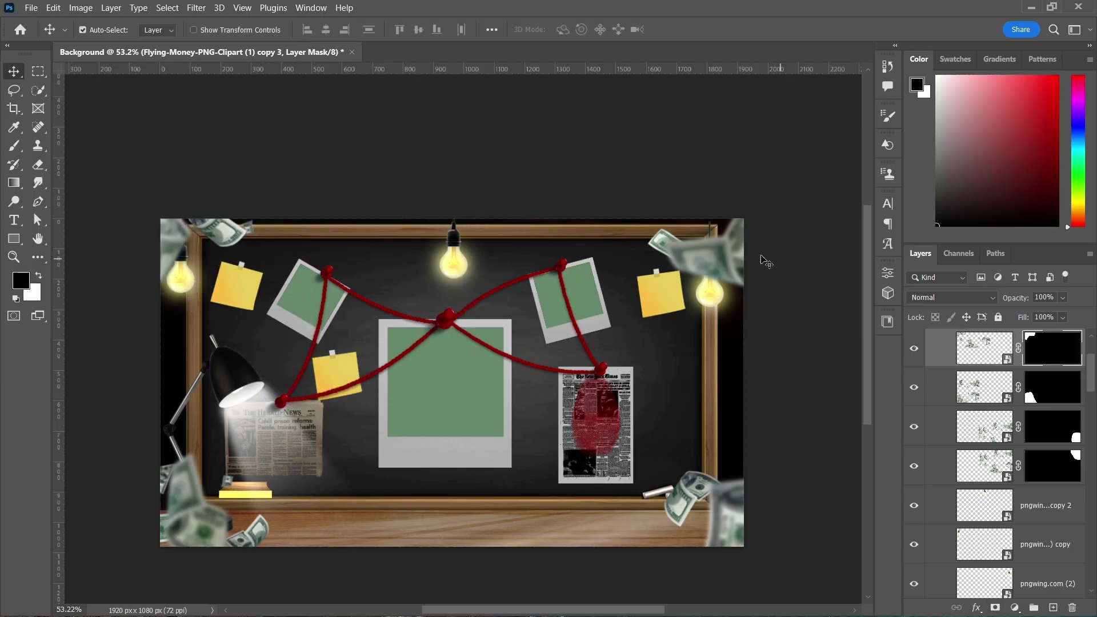
# Step: Apply a Motion Blur smart filter to the upper-right money layer and copy it to the other money layers
pyautogui.click(985, 466)
pyautogui.click(196, 8)
pyautogui.moveTo(209, 178)
pyautogui.click(402, 257)
pyautogui.click(1017, 139)
pyautogui.moveTo(1062, 503); pyautogui.dragTo(1040, 388)
pyautogui.moveTo(1062, 503); pyautogui.dragTo(1041, 348)
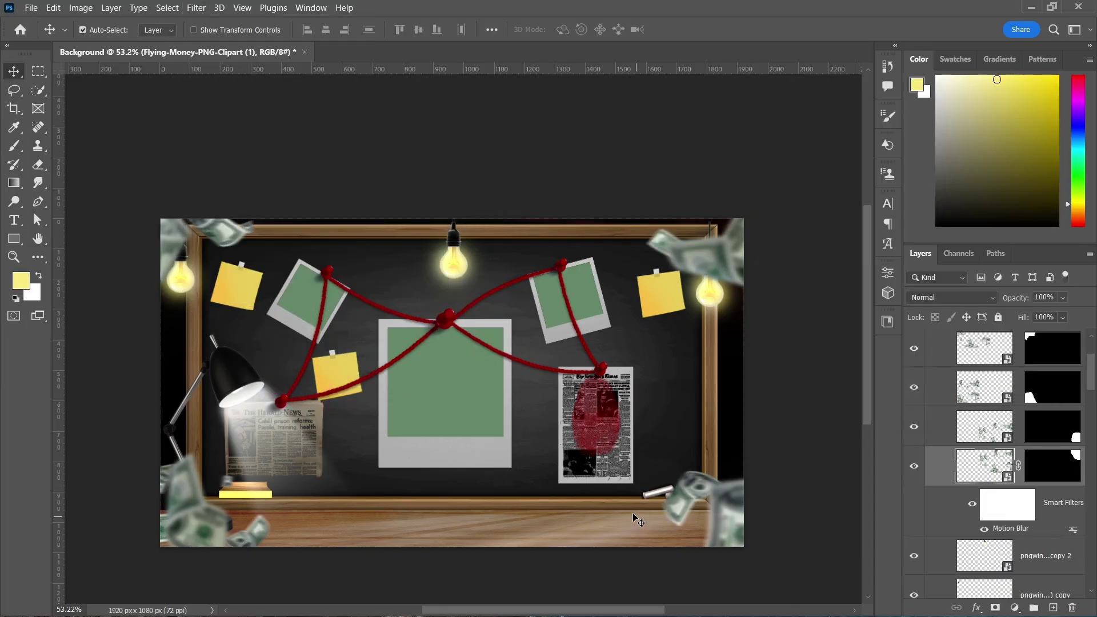
pyautogui.scroll(3, 1046, 446)
pyautogui.click(984, 445)
pyautogui.click(1015, 608)
pyautogui.click(1054, 608)
pyautogui.click(196, 8)
pyautogui.moveTo(207, 178)
pyautogui.click(401, 257)
pyautogui.click(522, 272)
pyautogui.click(822, 390)
pyautogui.click(972, 372)
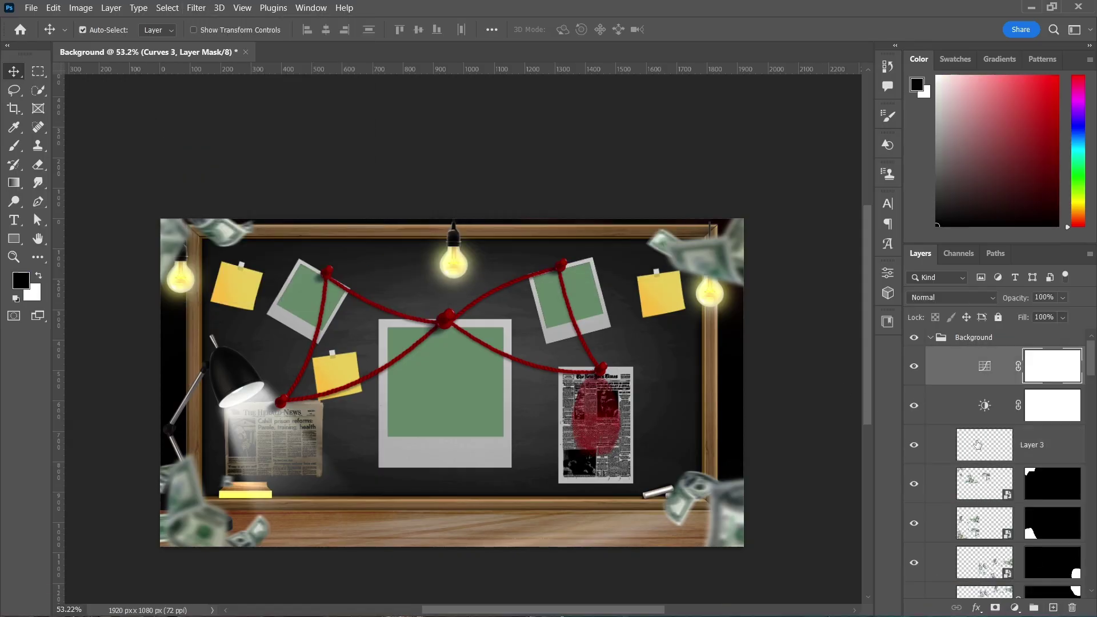
pyautogui.click(981, 455)
pyautogui.press('Delete')
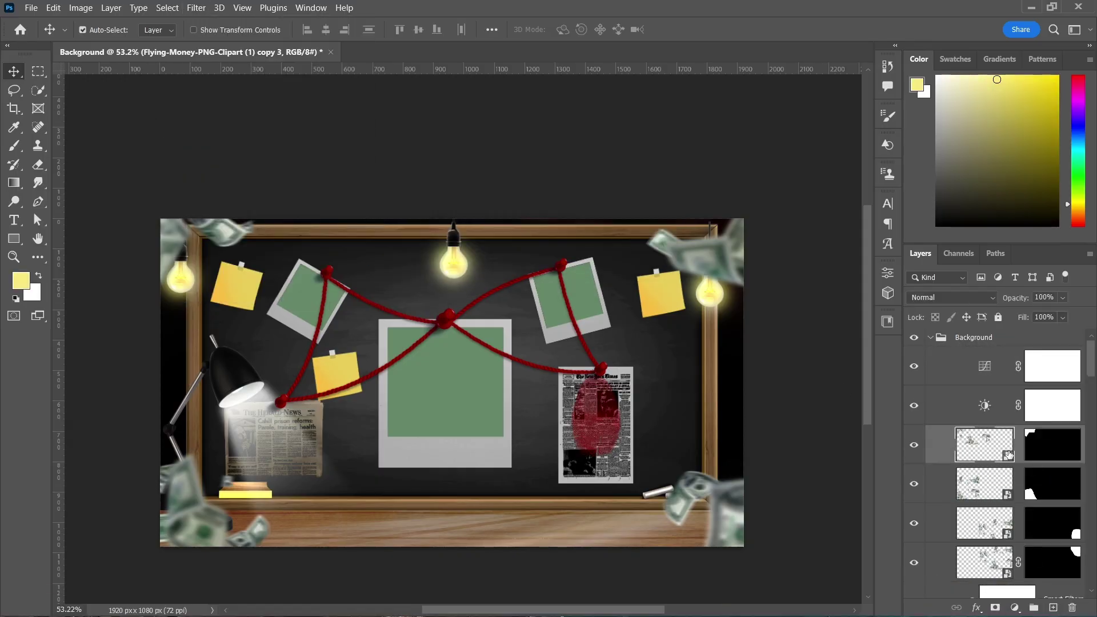
# Step: Save the document as Background.psd
pyautogui.hotkey('ctrl', 's')
pyautogui.hotkey('ctrl', '+')
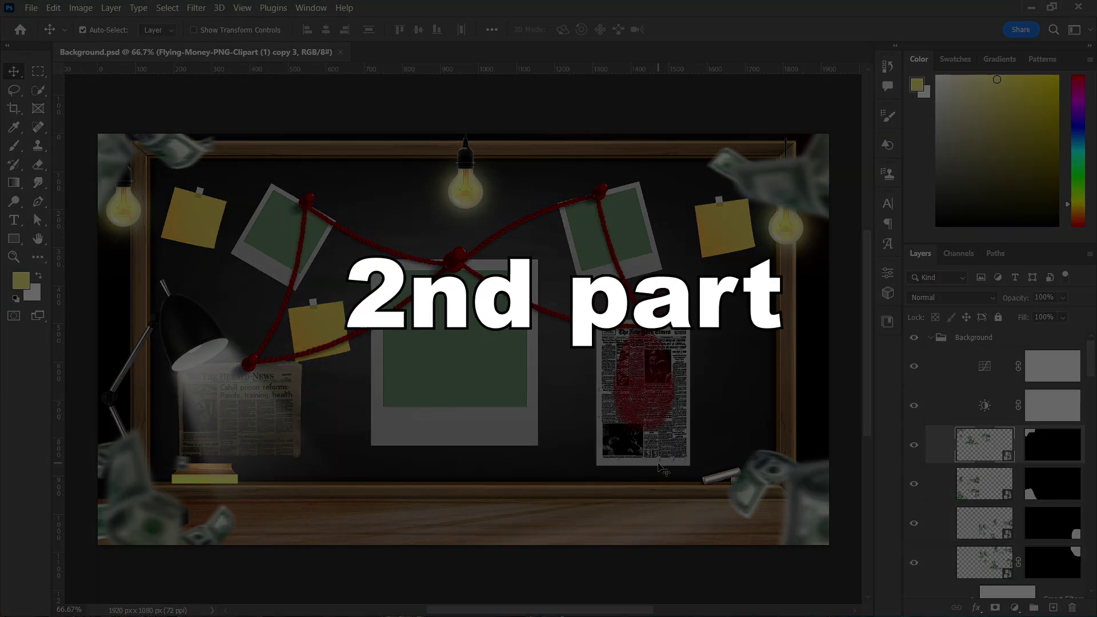
# Step: Convert the green rectangle of the large central Polaroid to a smart object and open its contents
pyautogui.click(468, 377)
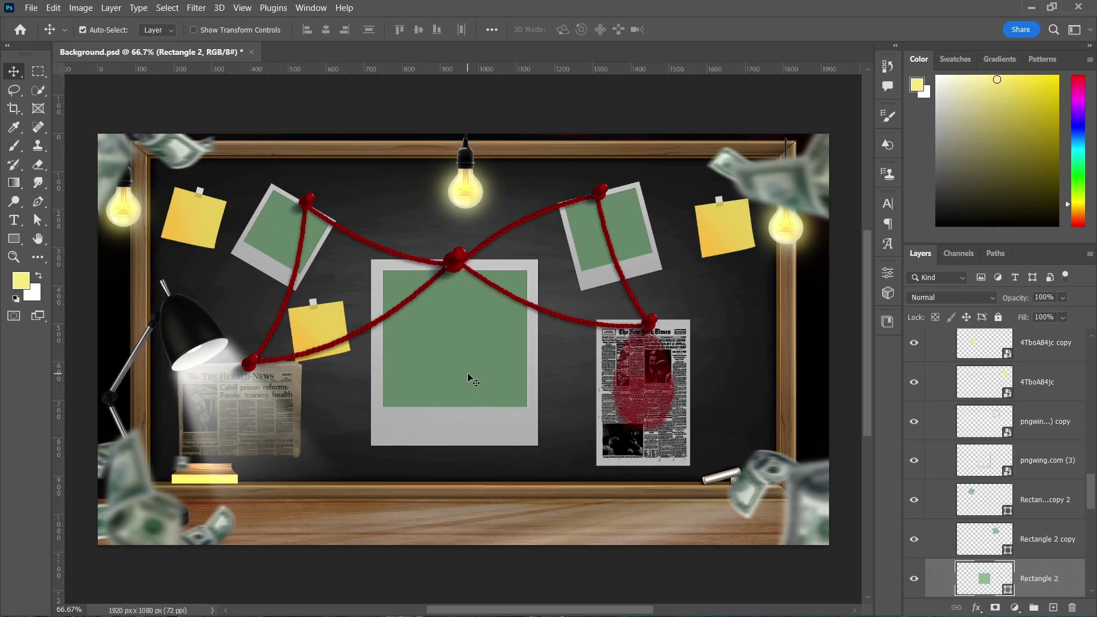
pyautogui.rightClick(1064, 573)
pyautogui.click(983, 211)
pyautogui.doubleClick(985, 578)
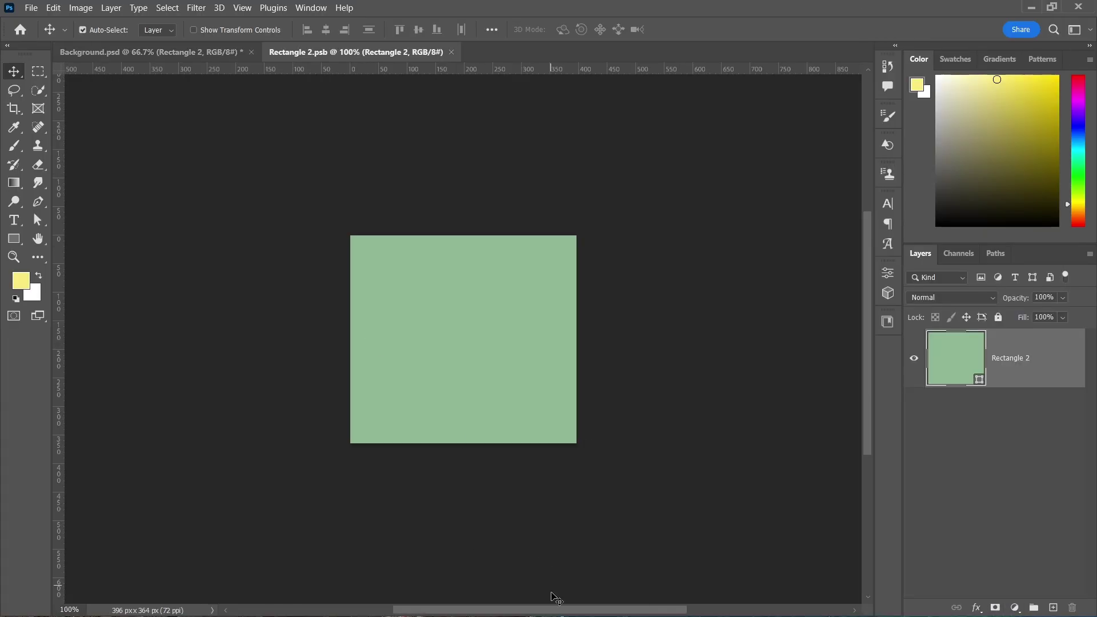
# Step: Place the blue-background mugshot over the rectangle, scale it to about 199%, and close the saved smart object
pyautogui.click(523, 602)
pyautogui.click(380, 351)
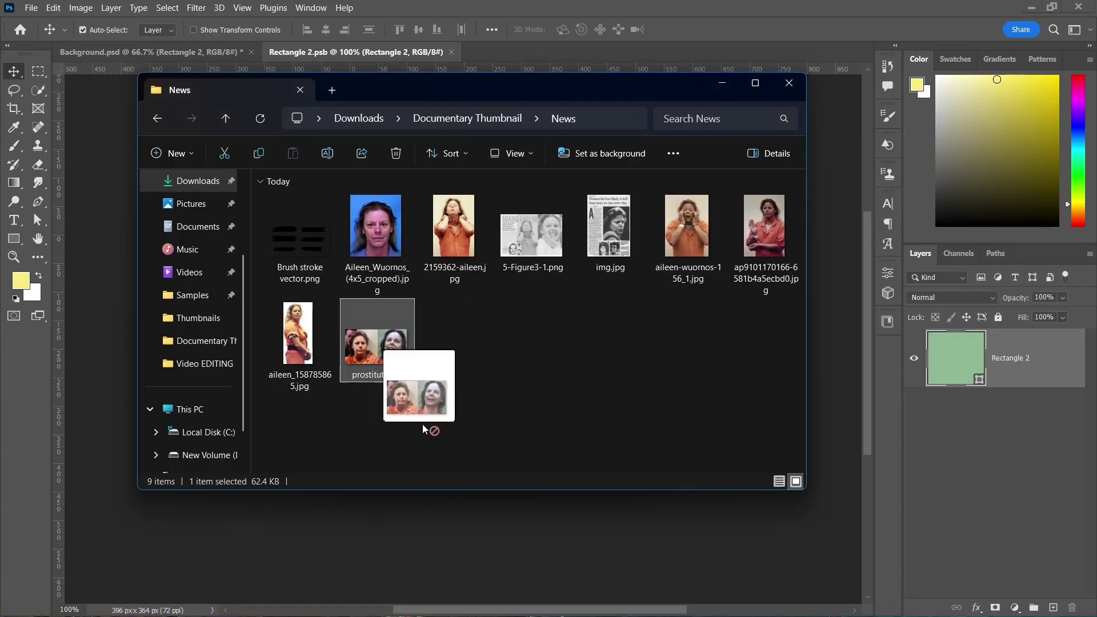
pyautogui.moveTo(392, 253); pyautogui.dragTo(522, 380)
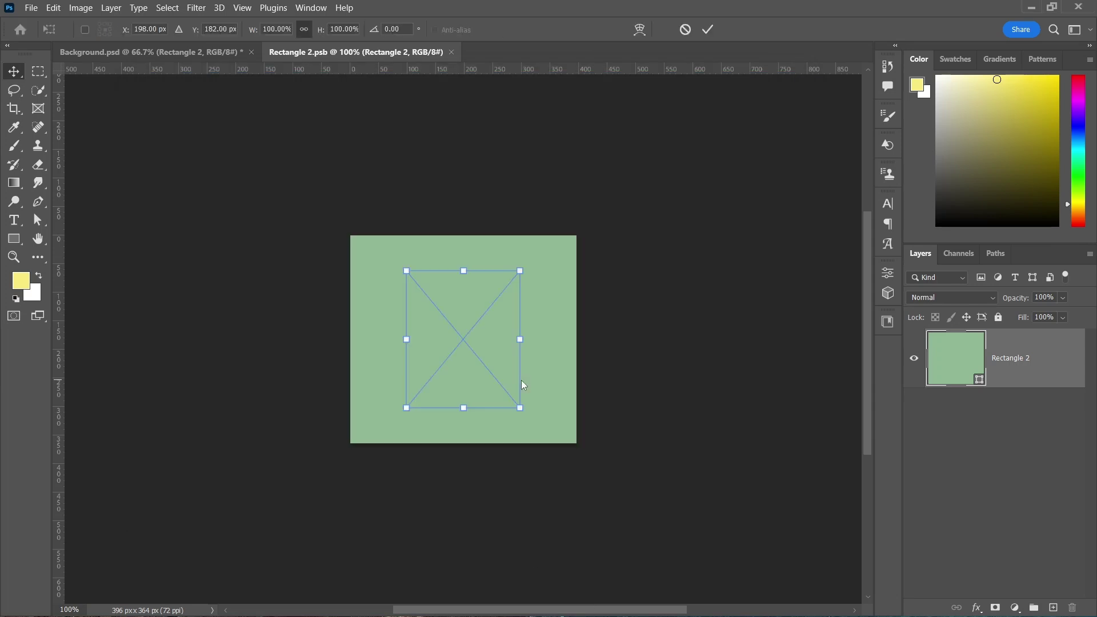
pyautogui.moveTo(533, 342); pyautogui.dragTo(572, 337)
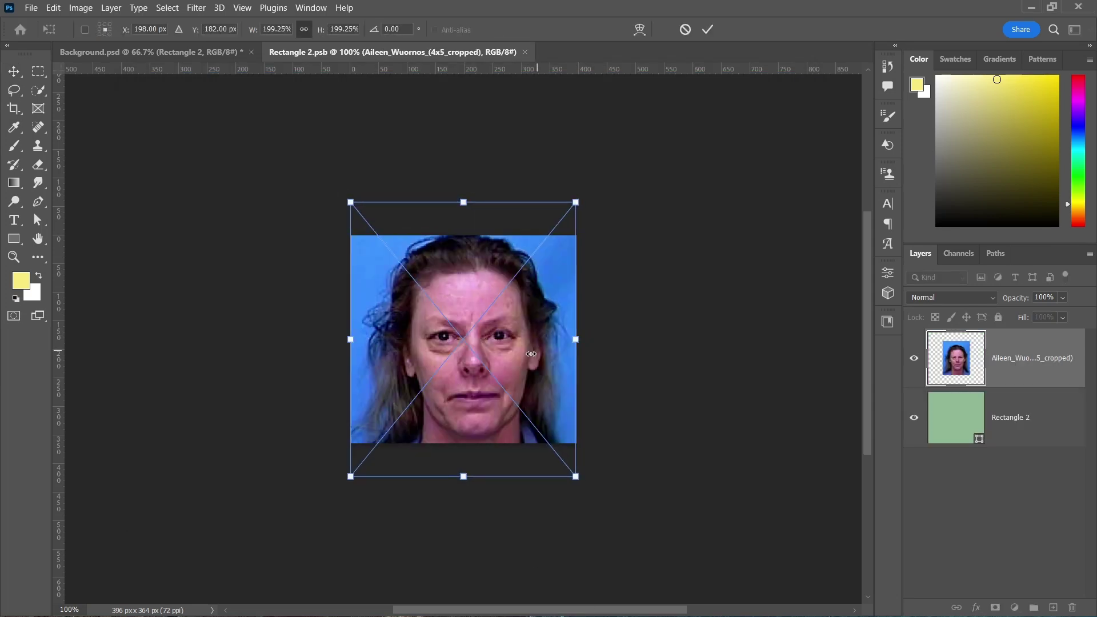
pyautogui.press('Return')
pyautogui.click(524, 52)
# Step: Convert the left Polaroid's rectangle to a smart object and place the two-face photo inside, scaled to 28.60% and rotated about 30°
pyautogui.rightClick(1052, 500)
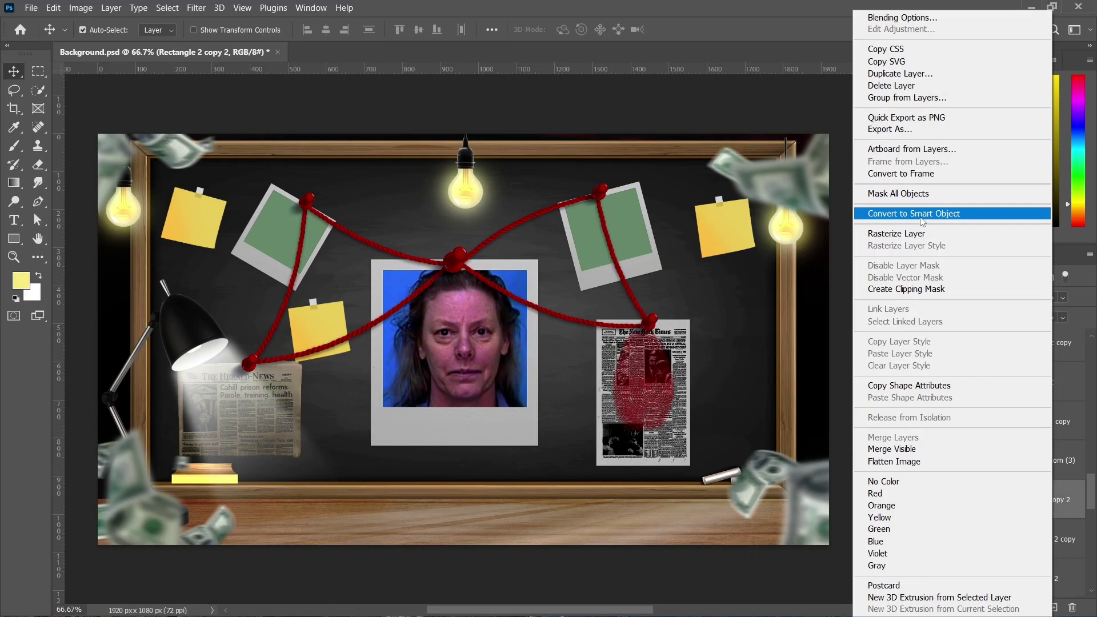
pyautogui.click(909, 211)
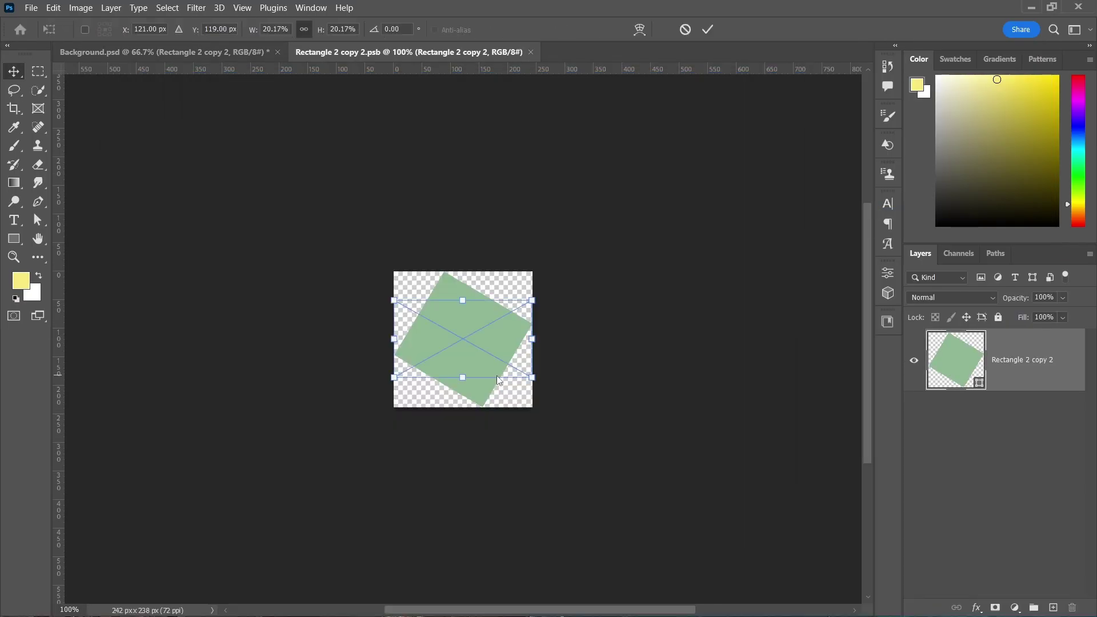
pyautogui.moveTo(587, 350); pyautogui.dragTo(565, 411)
pyautogui.moveTo(458, 352); pyautogui.dragTo(474, 362)
pyautogui.moveTo(540, 384); pyautogui.dragTo(588, 412)
pyautogui.moveTo(487, 349); pyautogui.dragTo(486, 348)
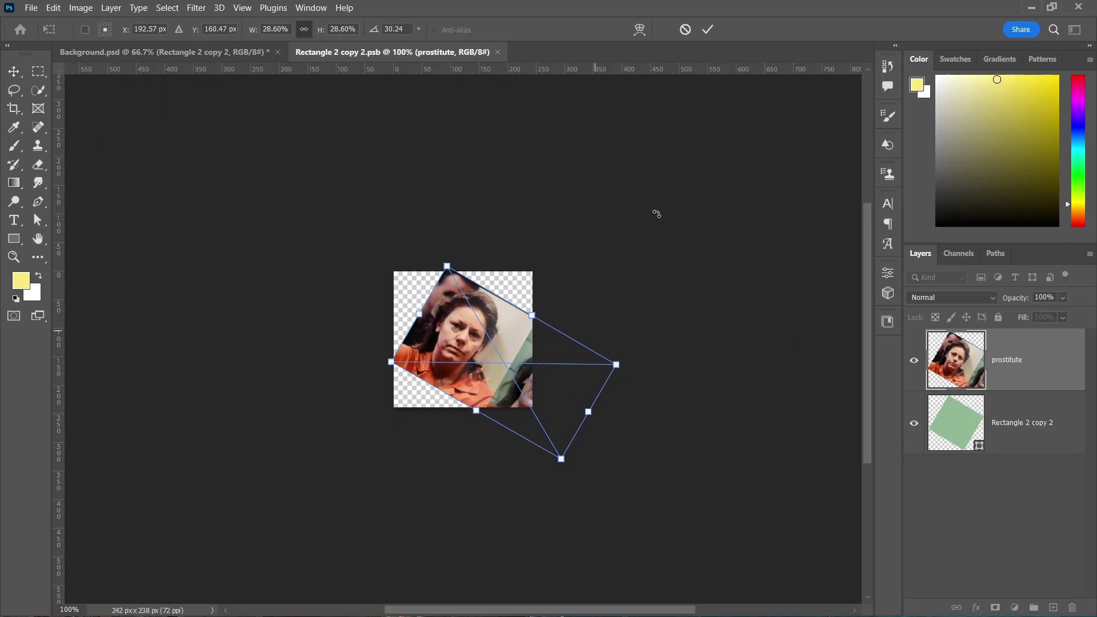
pyautogui.press('Return')
# Step: Clip the placed photo to the rectangle, then save and close the left Polaroid's smart object
pyautogui.keyDown('alt'); pyautogui.click(976, 392); pyautogui.keyUp('alt')
pyautogui.hotkey('ctrl', 's')
pyautogui.click(498, 52)
# Step: Convert the right Polaroid's rectangle to a smart object and fill it with the two-face photo's right-hand face, clipped and saved
pyautogui.rightClick(1046, 578)
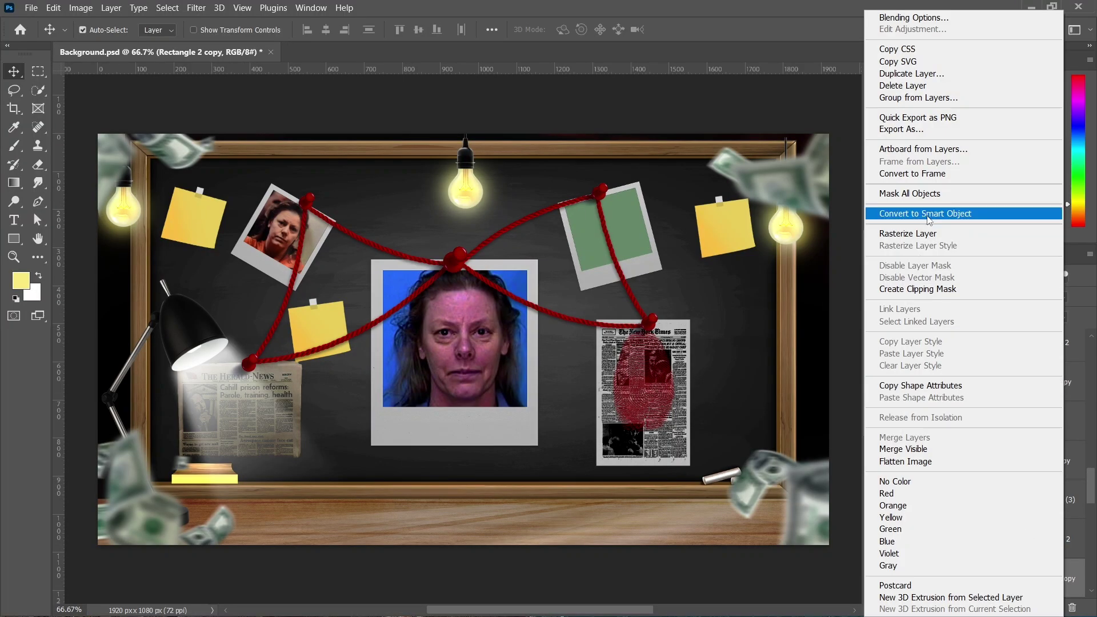
pyautogui.click(908, 210)
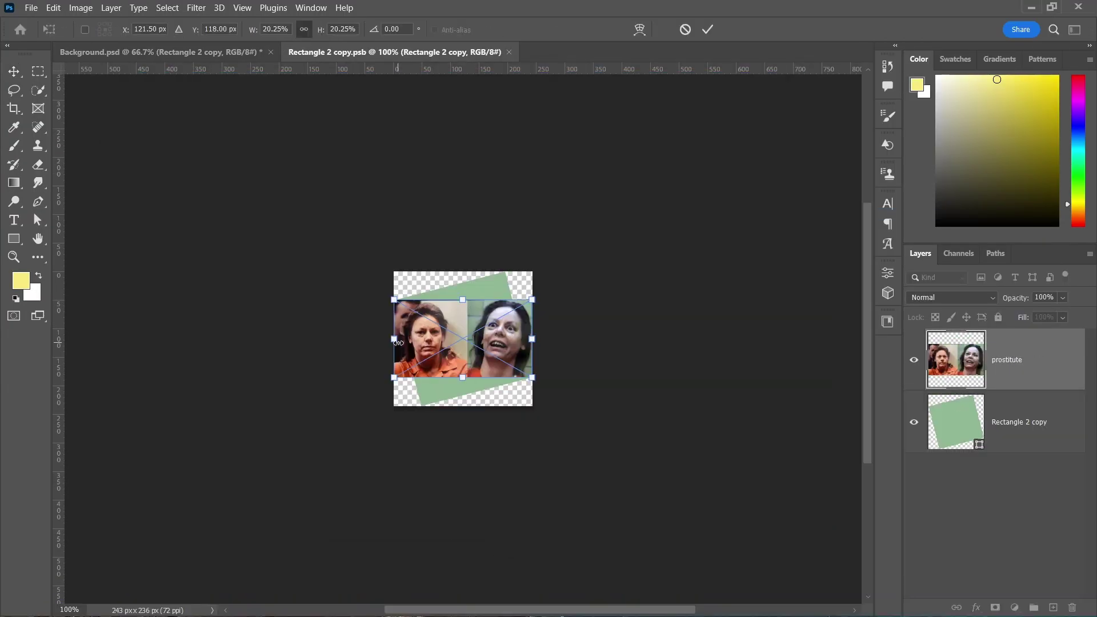
pyautogui.moveTo(398, 343); pyautogui.dragTo(302, 372)
pyautogui.press('Return')
pyautogui.hotkey('ctrl', 's')
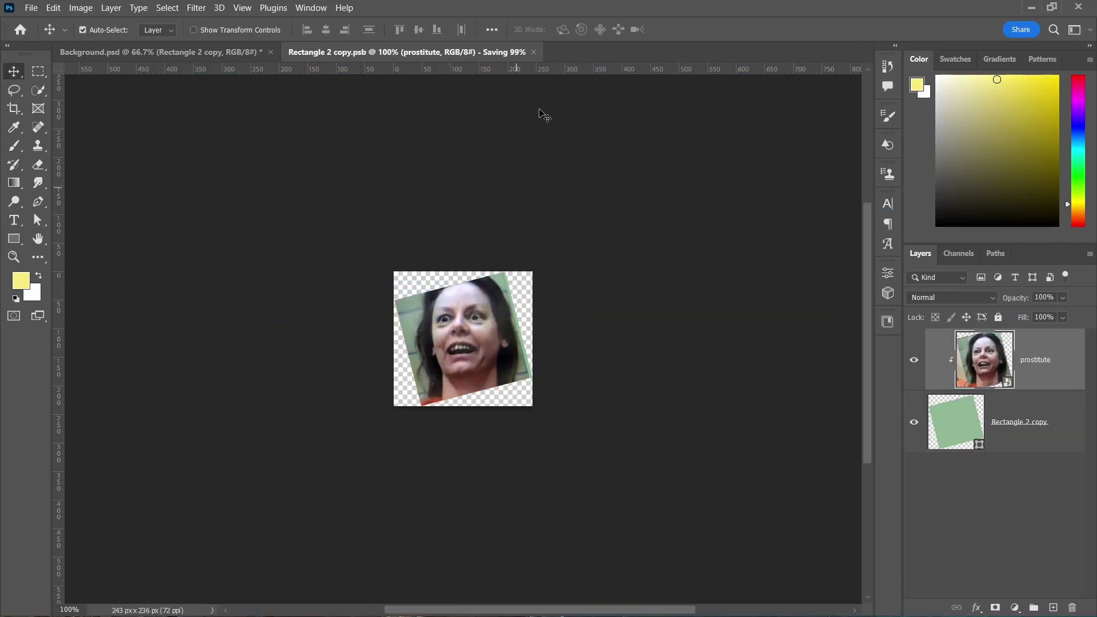
pyautogui.click(490, 52)
# Step: Replace the right newspaper's smart object content with img.jpg, hiding the front_page_360W layer, and save it
pyautogui.scroll(-1, 1061, 554)
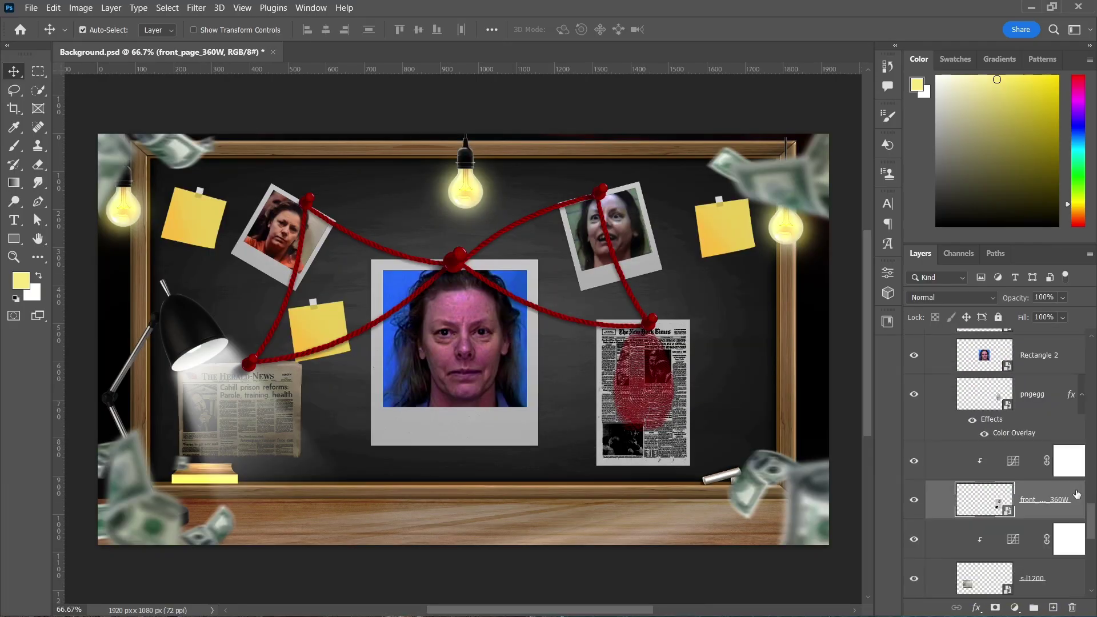
pyautogui.doubleClick(988, 500)
pyautogui.click(516, 598)
pyautogui.moveTo(610, 228); pyautogui.dragTo(617, 506)
pyautogui.click(708, 29)
pyautogui.click(914, 424)
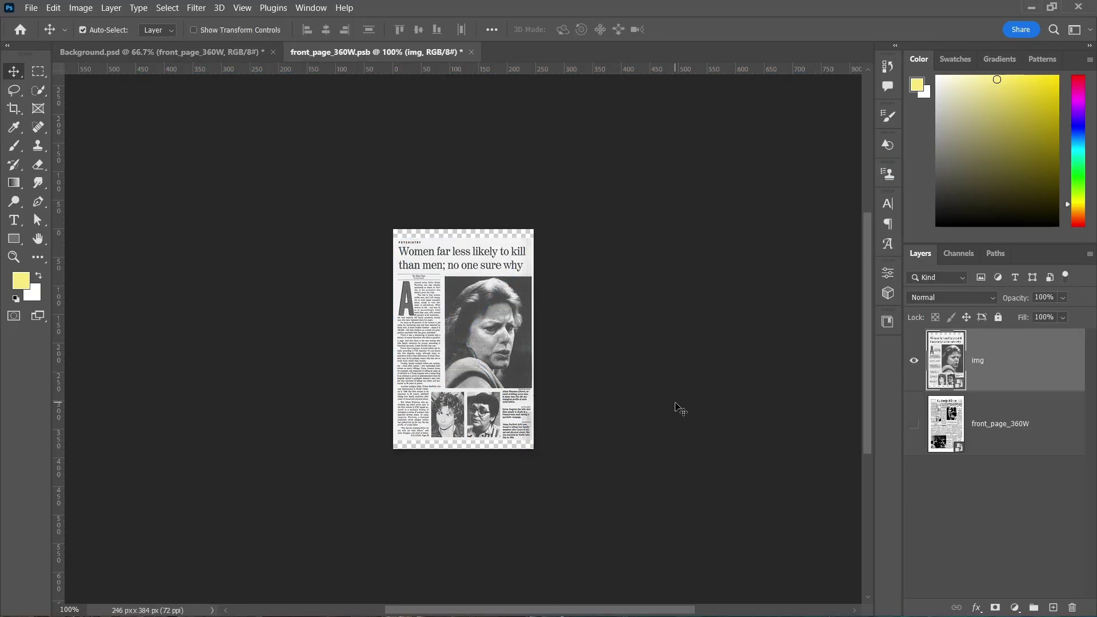
pyautogui.hotkey('ctrl', 's')
pyautogui.click(466, 52)
# Step: Add a new layer above the sticky note beside the large central photo and activate the Brush tool
pyautogui.click(295, 443)
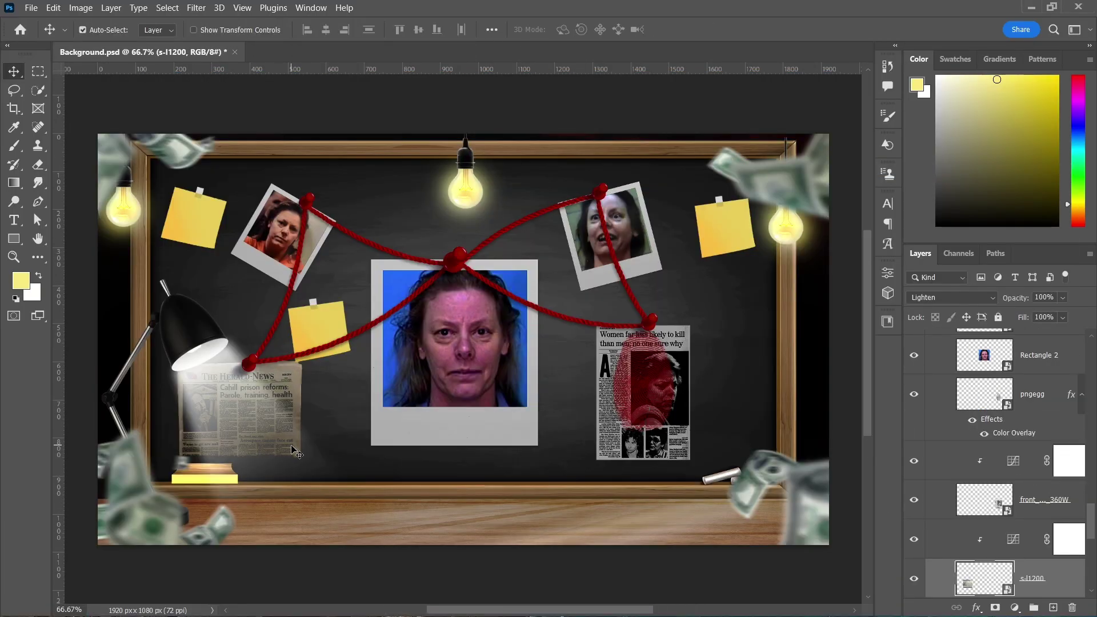
pyautogui.scroll(5, 320, 346)
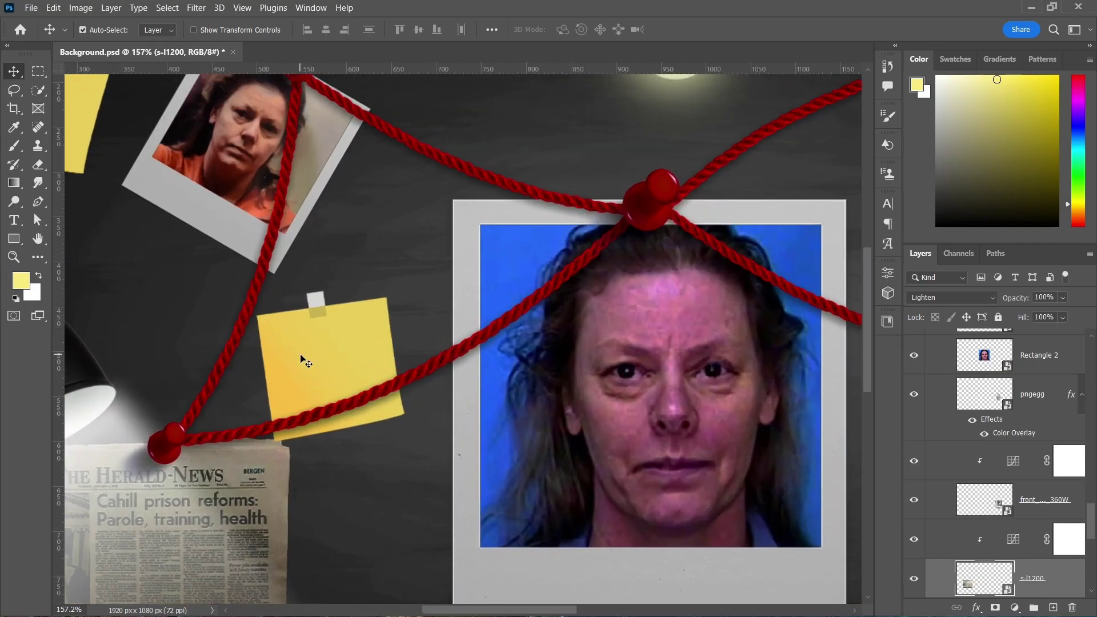
pyautogui.click(301, 356)
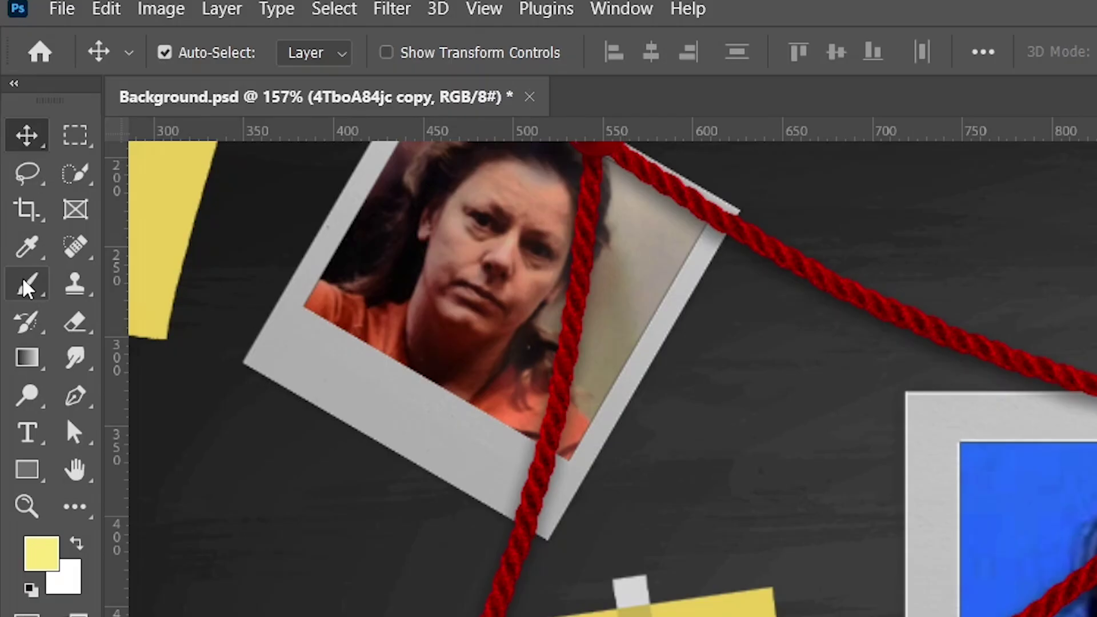
pyautogui.click(13, 145)
pyautogui.rightClick(27, 284)
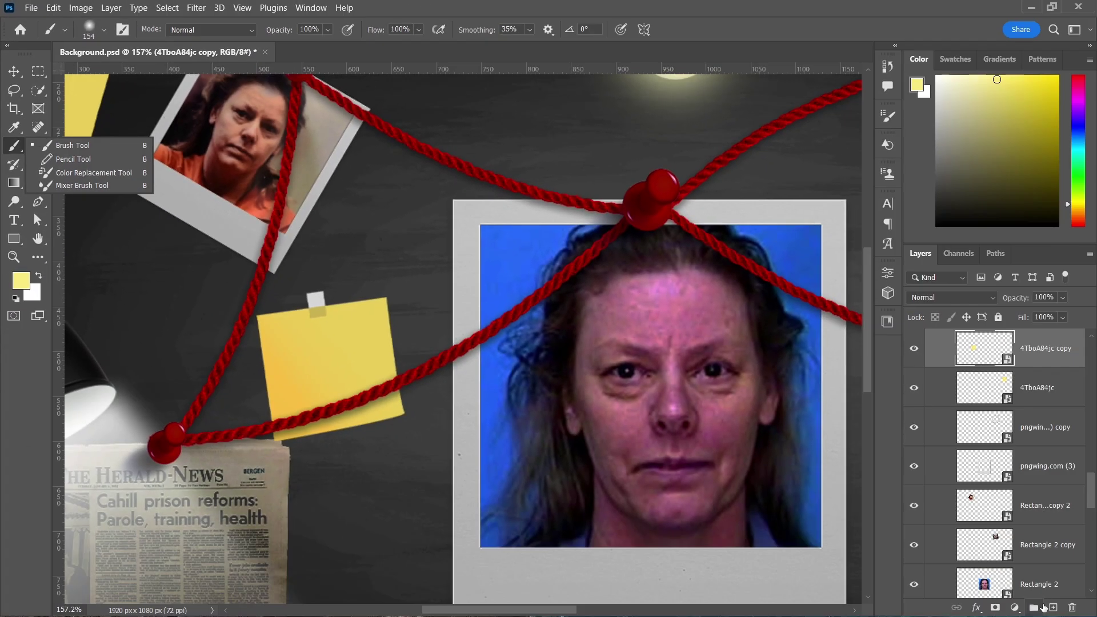
pyautogui.click(1054, 608)
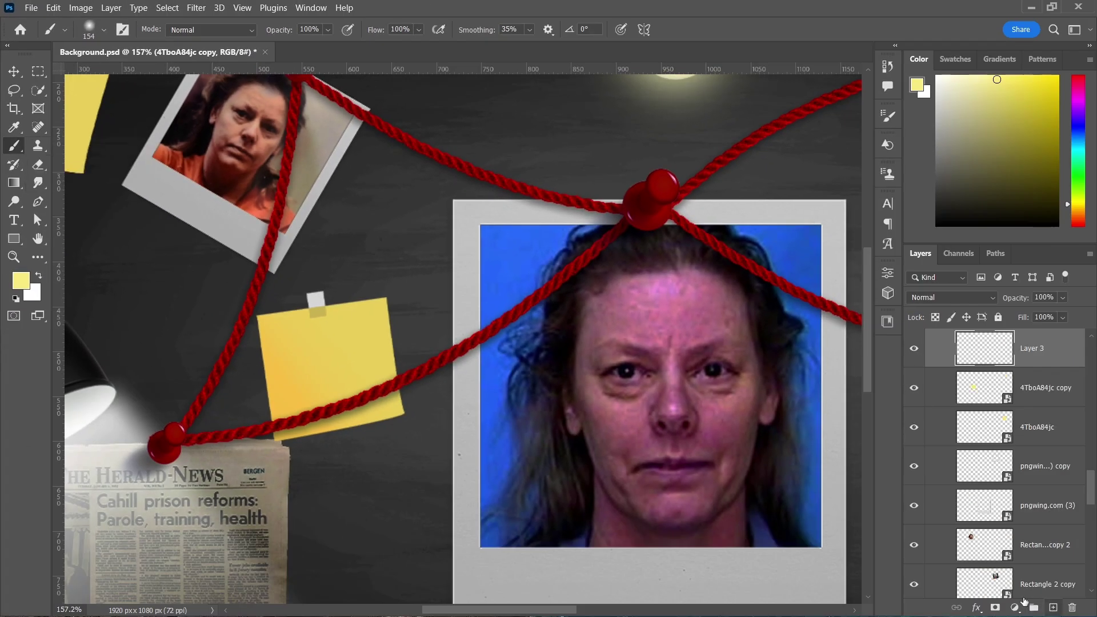
# Step: Set the brush to black at size 7 and handwrite "Jail" on the sticky note beside the central photo
pyautogui.moveTo(329, 338)
pyautogui.mouseDown()
pyautogui.moveTo(256, 350)
pyautogui.moveTo(289, 344)
pyautogui.moveTo(304, 406)
pyautogui.mouseUp()
pyautogui.rightClick(296, 356)
pyautogui.click(22, 281)
pyautogui.click(594, 298)
pyautogui.click(918, 113)
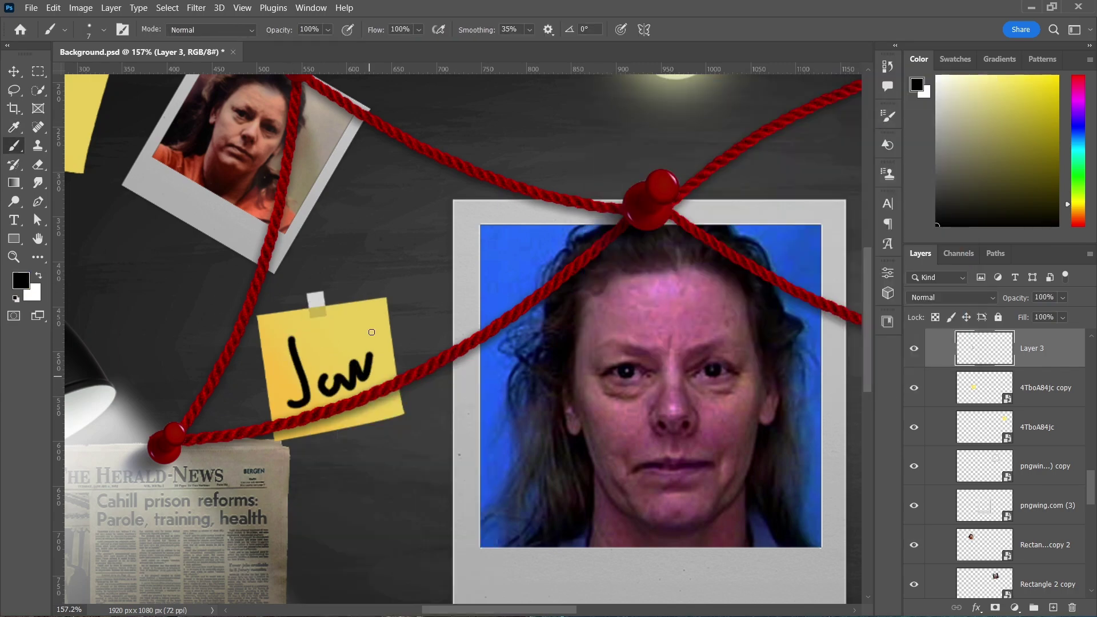
pyautogui.click(343, 345)
# Step: Add a new layer above the upper-left sticky note and its tape
pyautogui.scroll(-4, 317, 356)
pyautogui.scroll(5, 208, 299)
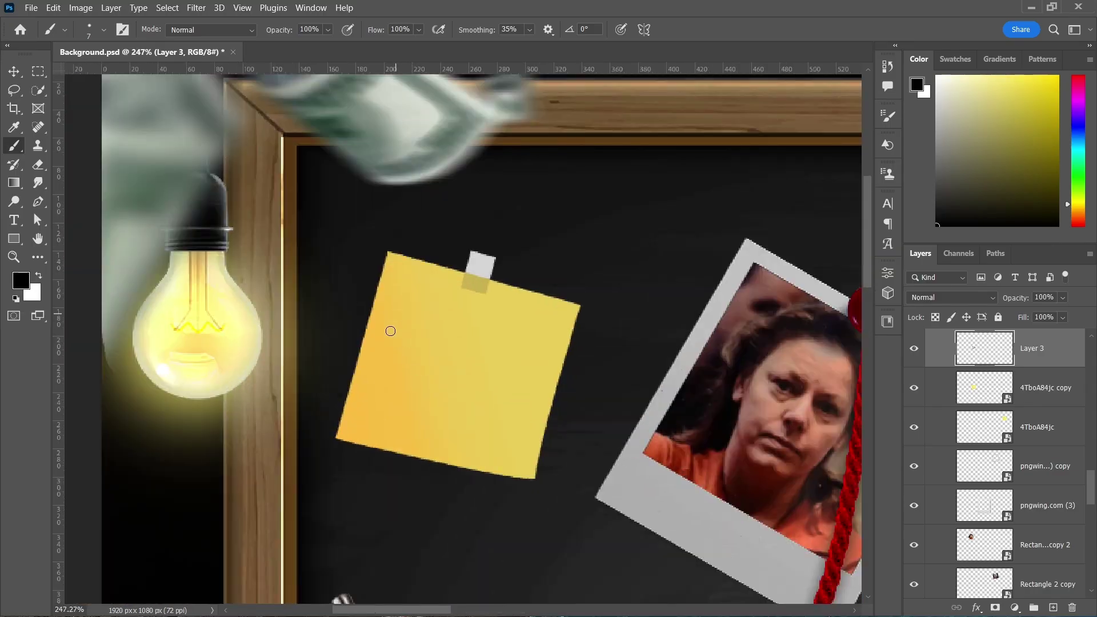
pyautogui.scroll(4, 990, 445)
pyautogui.click(1052, 463)
pyautogui.click(1059, 438)
pyautogui.hotkey('ctrl', 'alt', 'shift', 'n')
# Step: Handwrite "Killer" in black on the upper-left sticky note with a size 4 brush
pyautogui.moveTo(402, 326); pyautogui.dragTo(383, 384)
pyautogui.hotkey('ctrl', 'z')
pyautogui.moveTo(387, 363); pyautogui.dragTo(384, 363)
pyautogui.moveTo(399, 319); pyautogui.dragTo(375, 404)
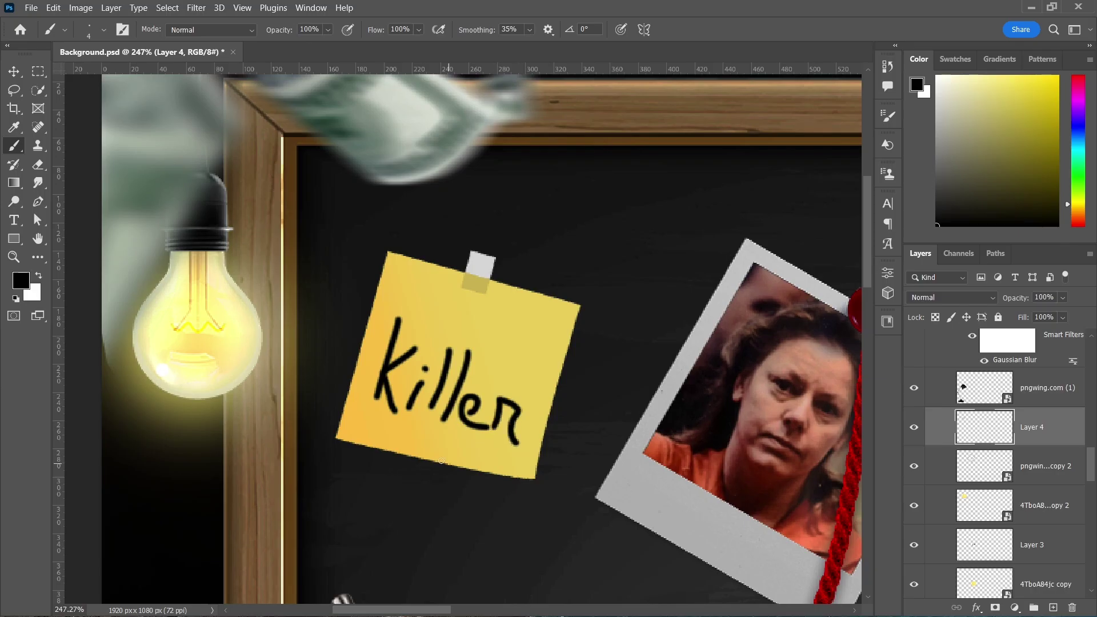
# Step: Handwrite "Mad Woman" in black on the upper-right sticky note, then return to the Move tool
pyautogui.scroll(-5, 375, 404)
pyautogui.scroll(4, 562, 354)
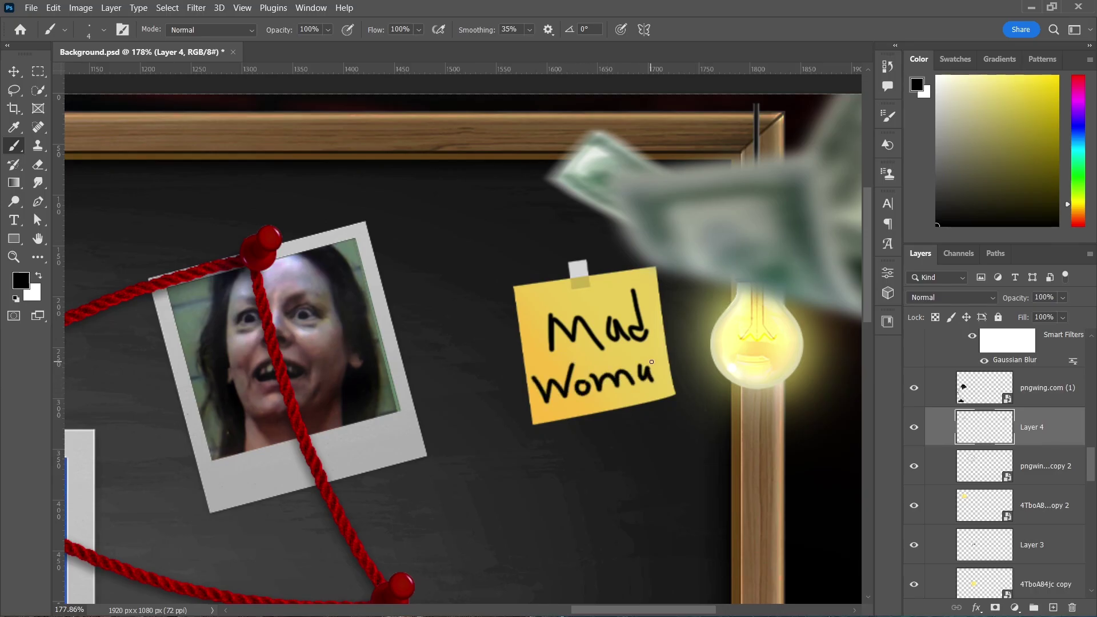
pyautogui.scroll(-5, 654, 373)
pyautogui.press('v')
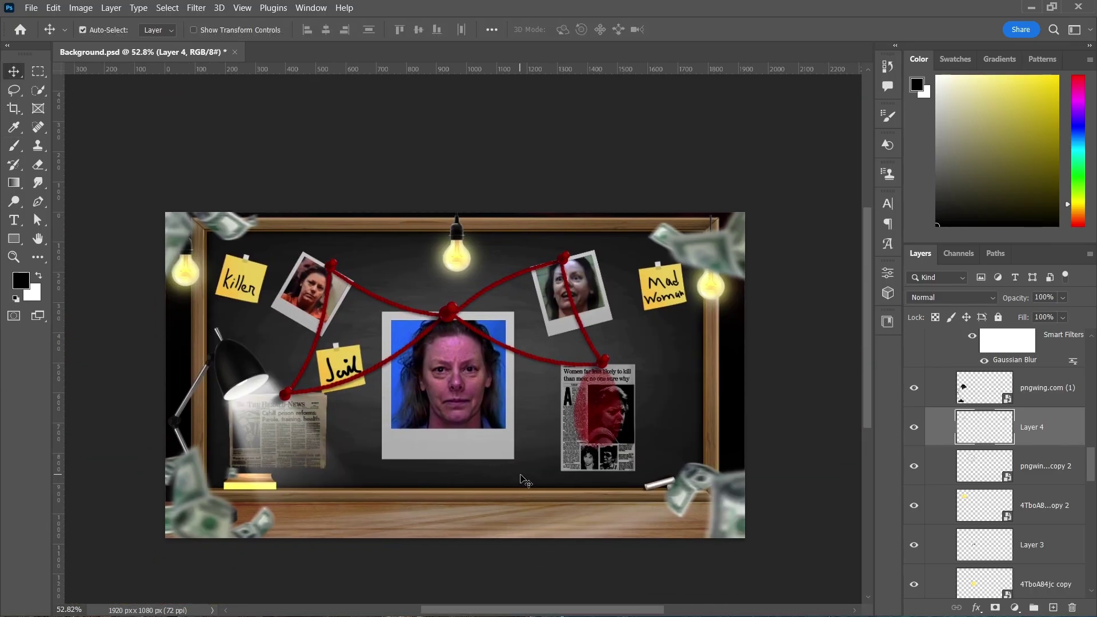
# Step: Collapse the Background layer group
pyautogui.scroll(-5, 946, 496)
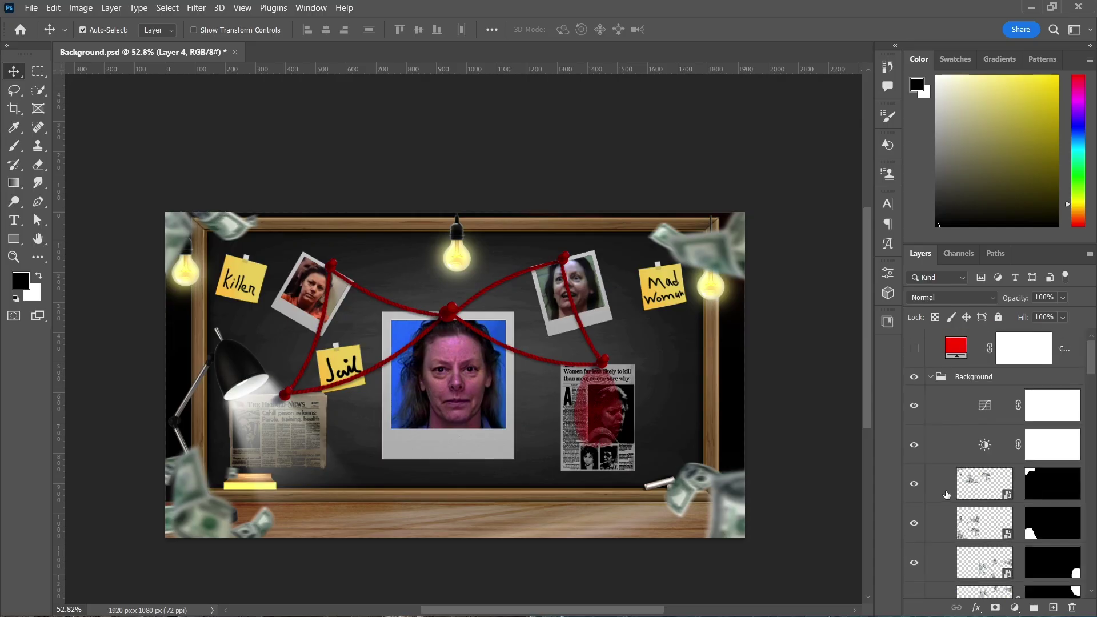
pyautogui.click(931, 379)
pyautogui.click(930, 377)
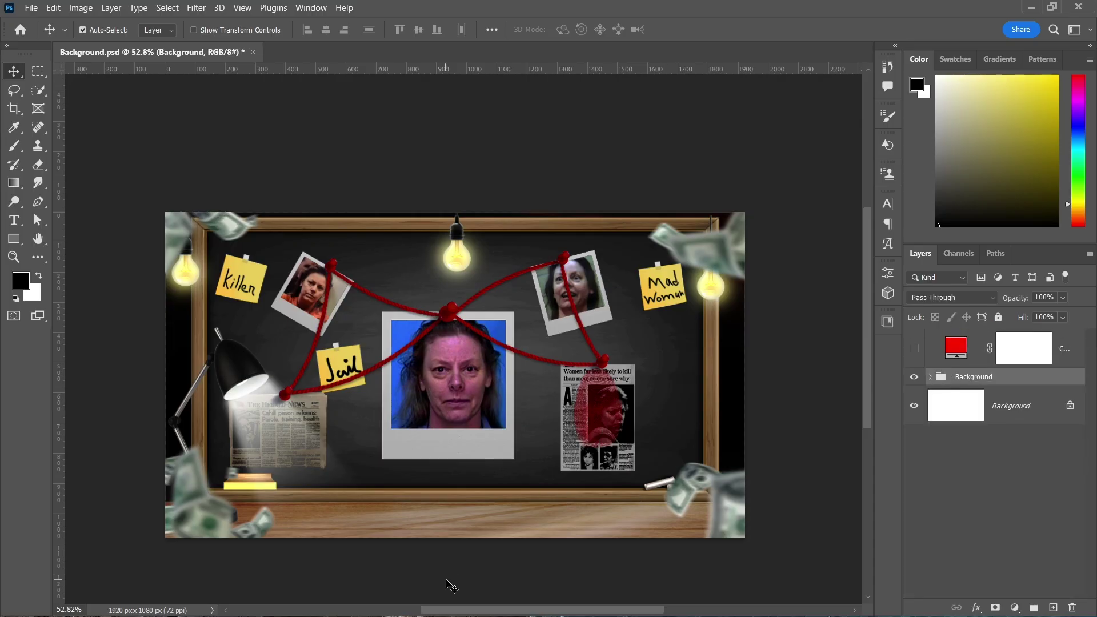
# Step: Place the 2159362-aileen photo of the handcuffed woman above the Background group, centred over the board
pyautogui.click(518, 601)
pyautogui.moveTo(454, 228); pyautogui.dragTo(534, 519)
pyautogui.moveTo(488, 388)
pyautogui.mouseDown()
pyautogui.moveTo(482, 430)
pyautogui.moveTo(487, 400)
pyautogui.mouseUp()
pyautogui.press('Return')
# Step: Convert the handcuffed woman's photo layer to a smart object and open its contents
pyautogui.rightClick(1026, 387)
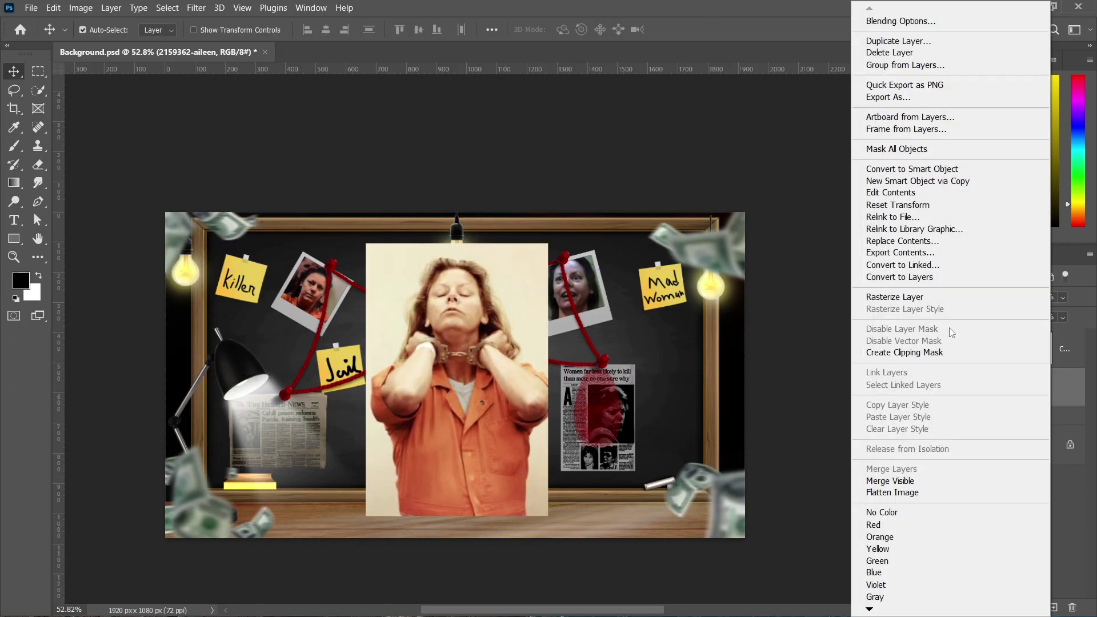
pyautogui.click(913, 169)
pyautogui.doubleClick(956, 387)
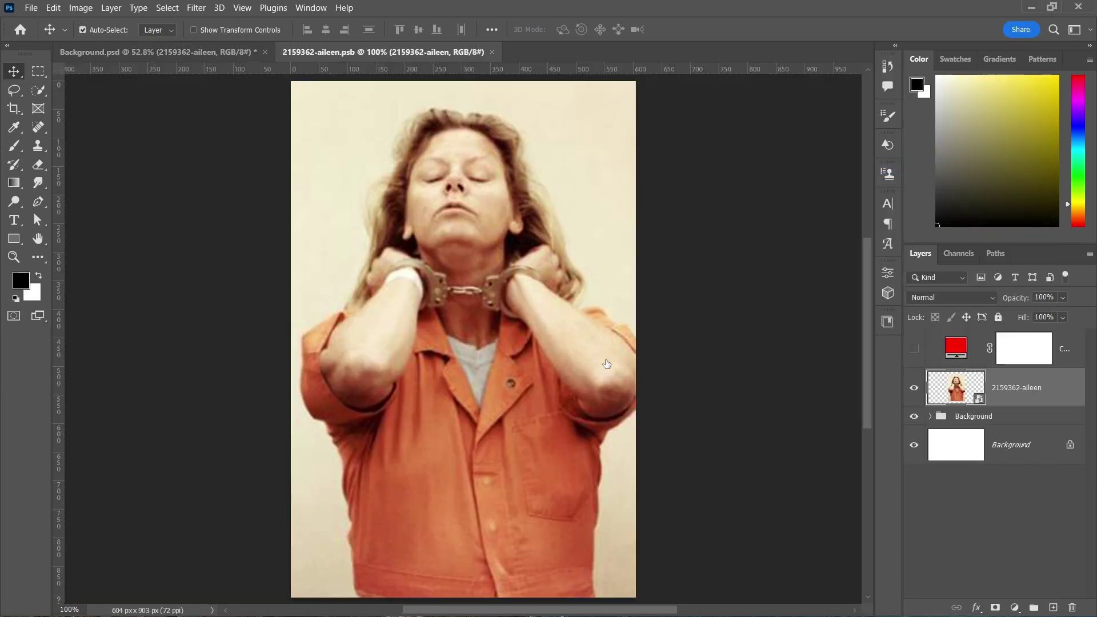
# Step: Cut the handcuffed woman out of the photo's background using Select and Mask
pyautogui.click(36, 91)
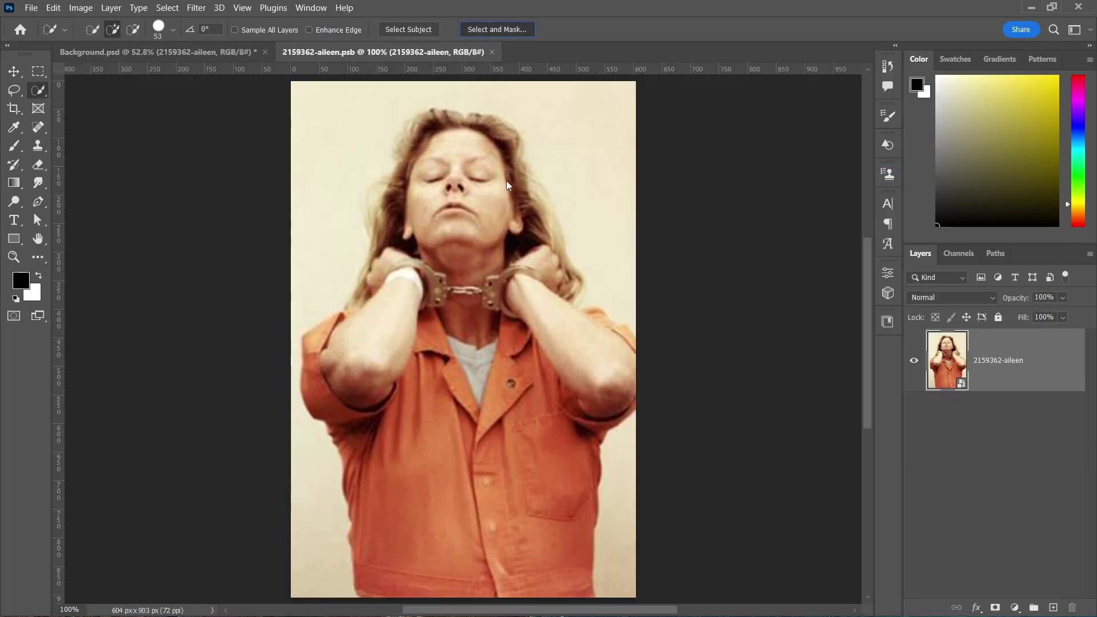
pyautogui.hotkey('alt', 'ctrl', 'r')
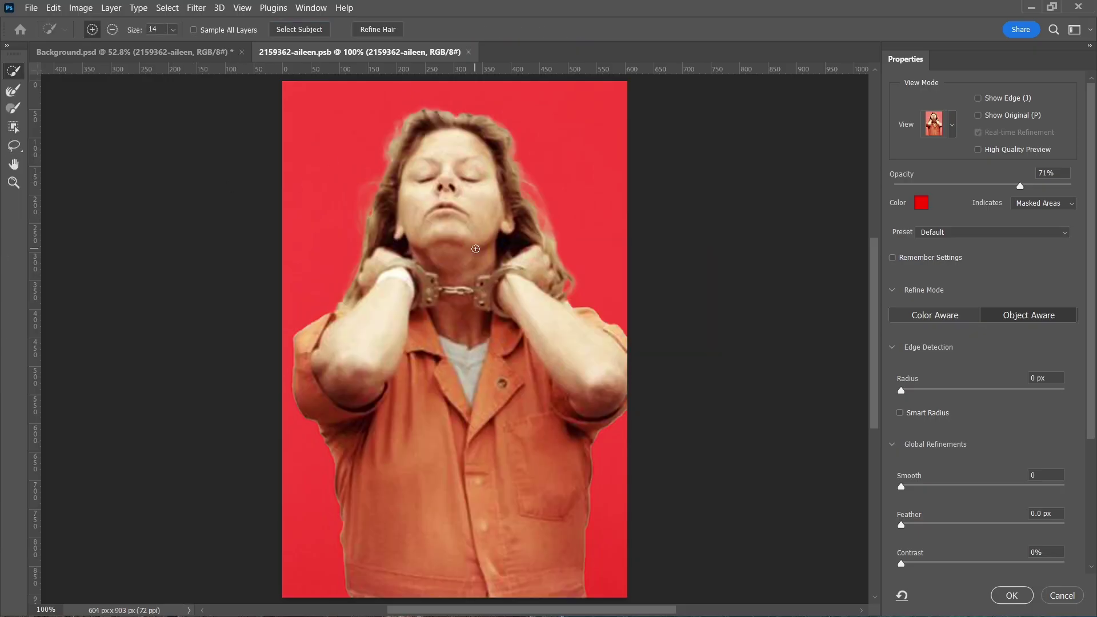
pyautogui.scroll(-5, 983, 343)
pyautogui.press('Return')
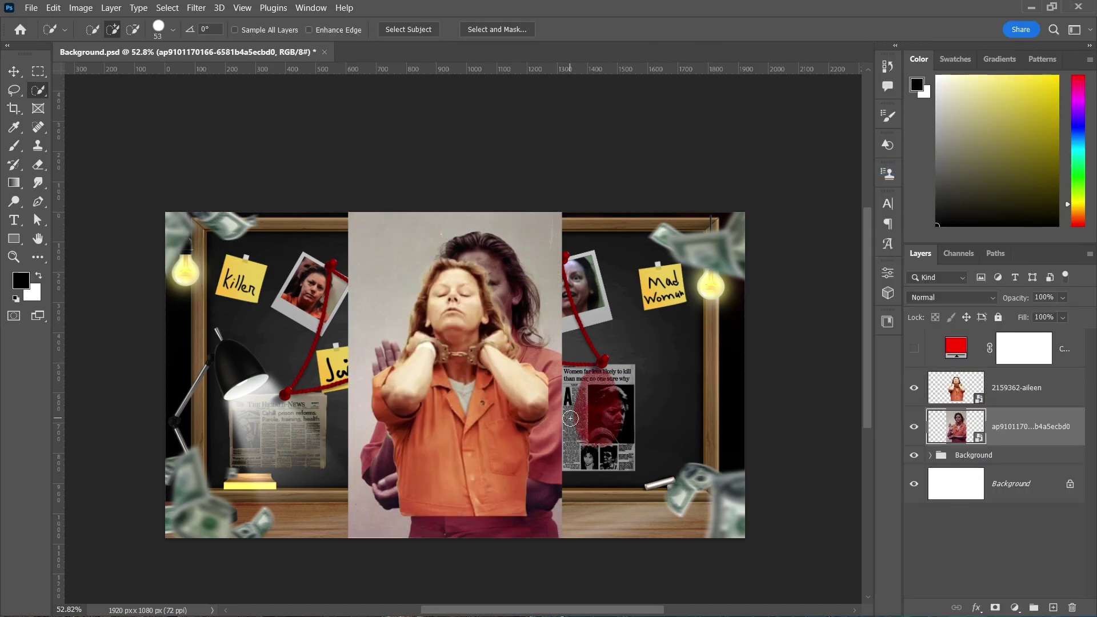
pyautogui.moveTo(367, 271); pyautogui.dragTo(255, 277)
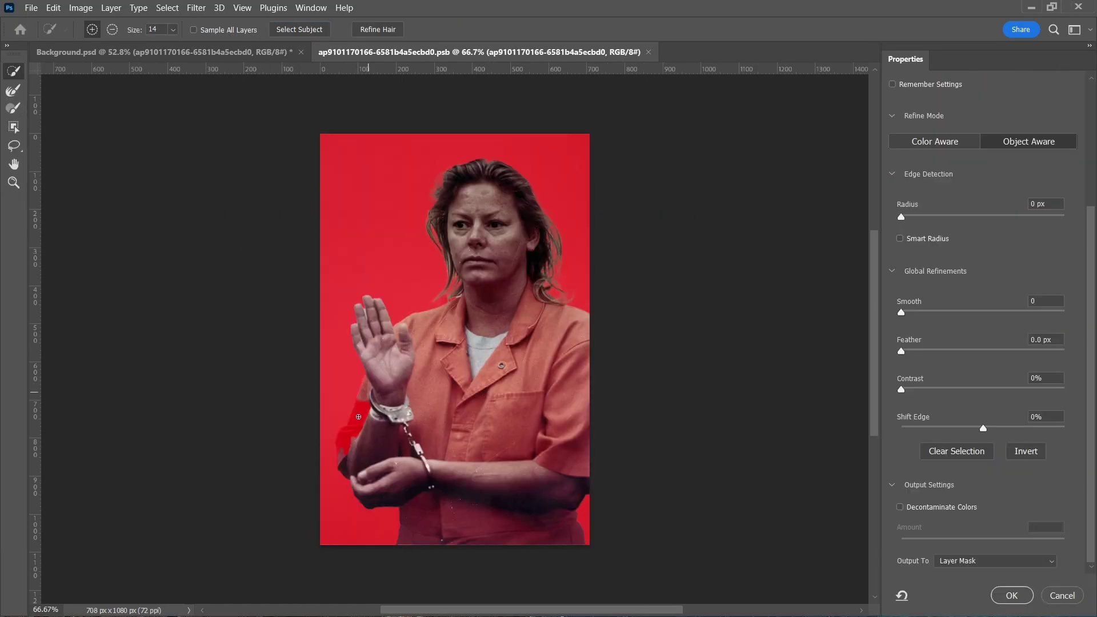
pyautogui.click(700, 52)
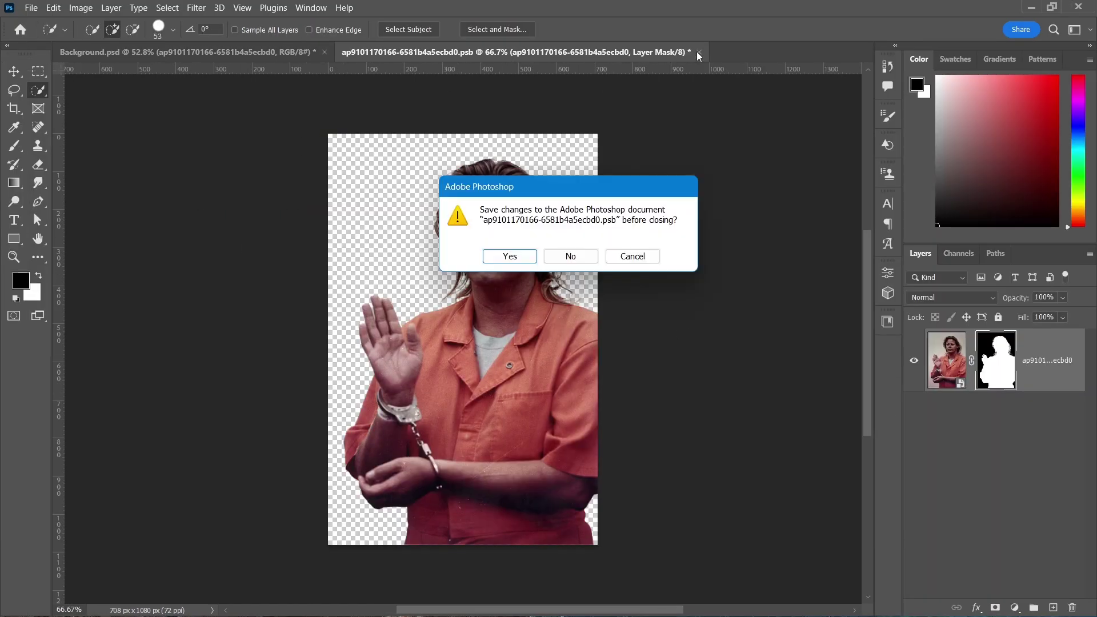
pyautogui.press('Return')
pyautogui.press('Return')
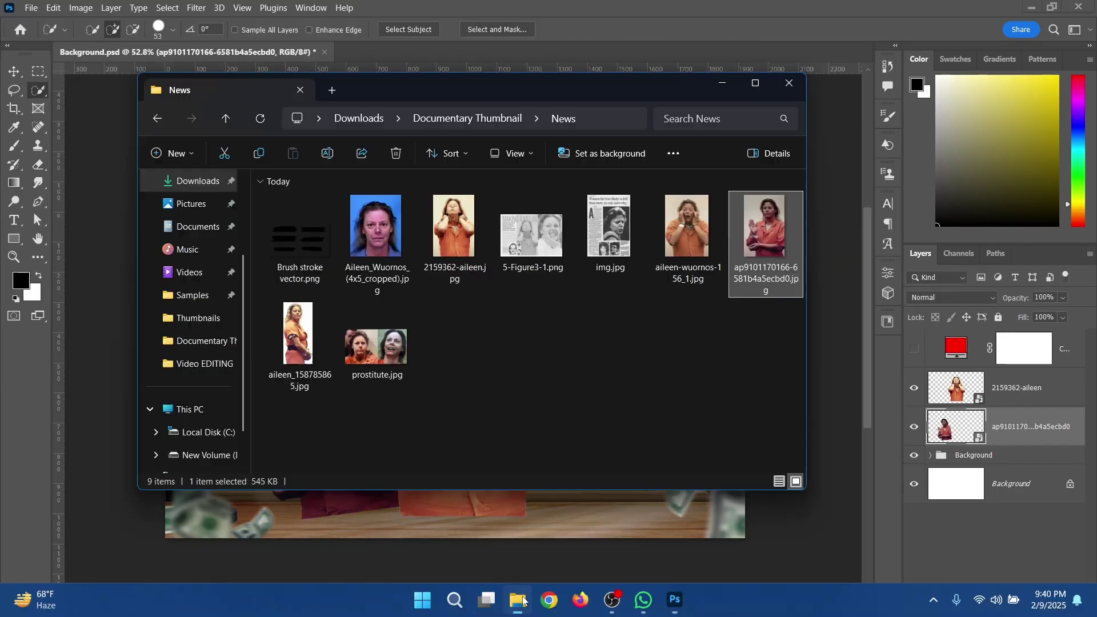
# Step: Place the aileen_158785865 photo and cut the woman out of its background in its smart object with Select and Mask
pyautogui.moveTo(297, 331)
pyautogui.mouseDown()
pyautogui.moveTo(551, 347)
pyautogui.moveTo(569, 375)
pyautogui.moveTo(620, 366)
pyautogui.mouseUp()
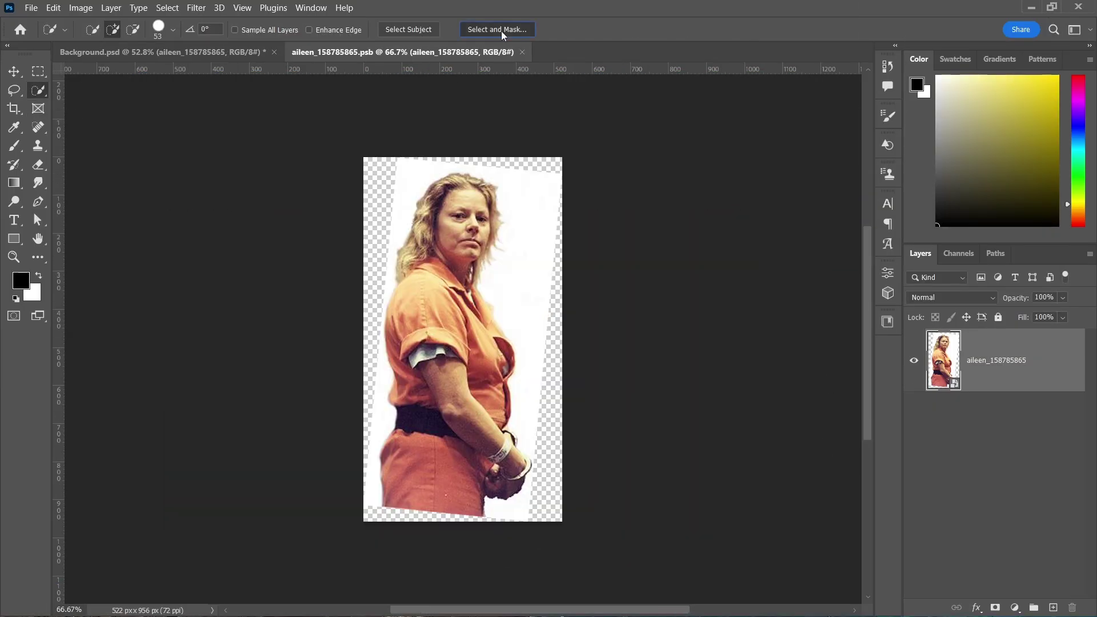
pyautogui.click(502, 31)
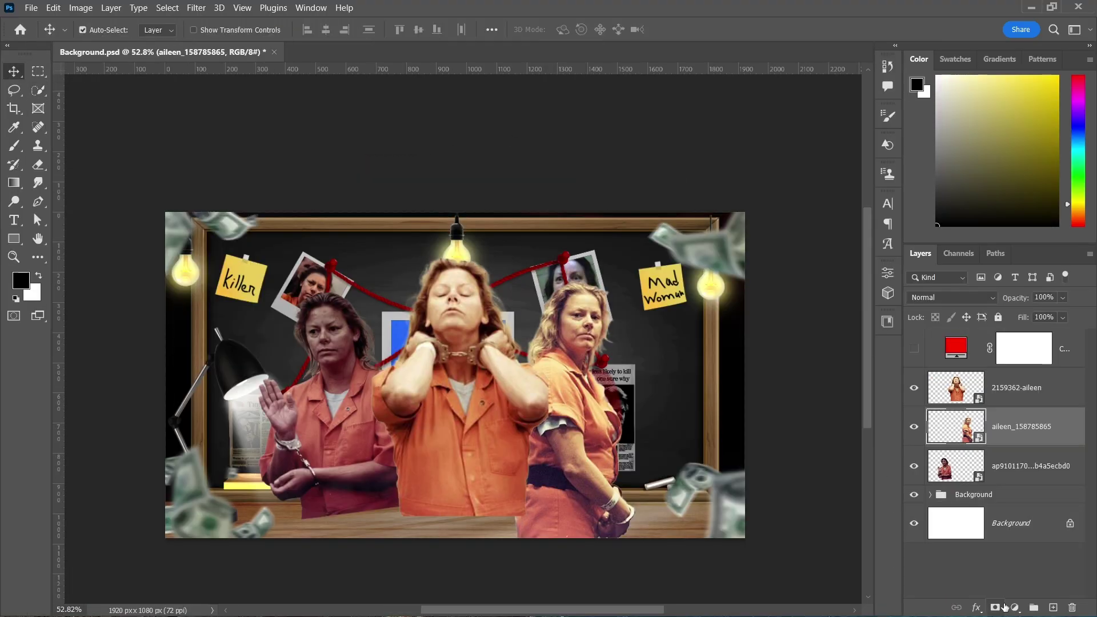
# Step: Add layer masks to the three portraits and fade their lower edges into the desk with a soft black brush
pyautogui.click(996, 607)
pyautogui.press('b')
pyautogui.moveTo(400, 529); pyautogui.dragTo(517, 532)
pyautogui.click(1025, 427)
pyautogui.moveTo(626, 540); pyautogui.dragTo(473, 556)
pyautogui.click(1024, 466)
pyautogui.moveTo(297, 534)
pyautogui.mouseDown()
pyautogui.moveTo(385, 543)
pyautogui.moveTo(346, 532)
pyautogui.mouseUp()
# Step: Nudge the centre and right-hand portraits slightly to refine their placement over the board
pyautogui.click(1024, 427)
pyautogui.press('v')
pyautogui.moveTo(447, 485); pyautogui.dragTo(444, 484)
pyautogui.moveTo(574, 423); pyautogui.dragTo(570, 423)
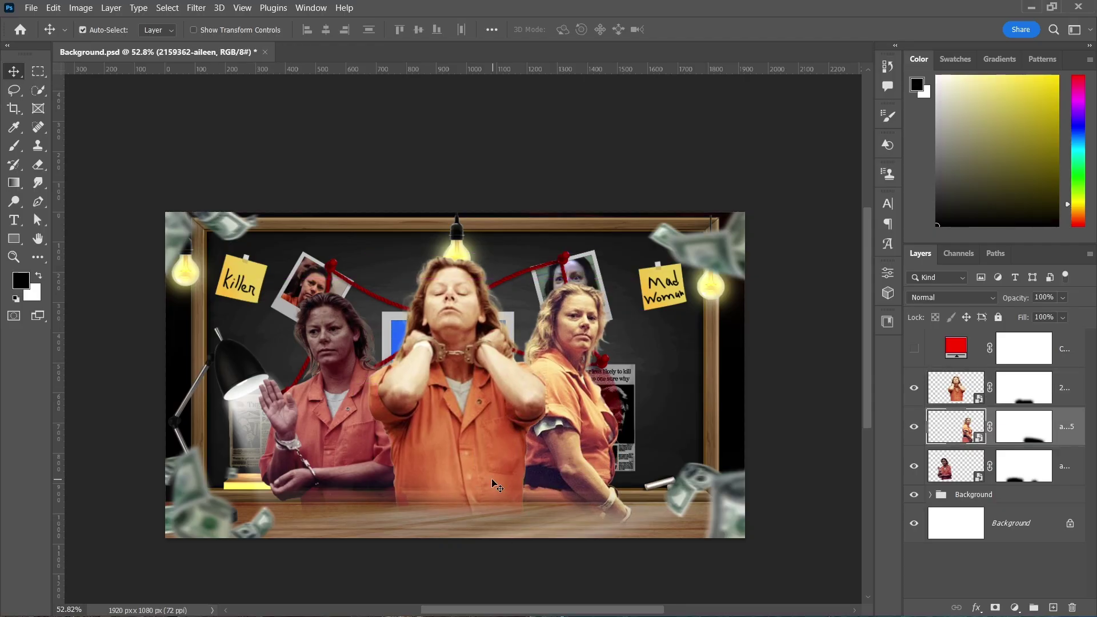
pyautogui.moveTo(465, 434); pyautogui.dragTo(463, 432)
# Step: Clip a Curves adjustment to the centre portrait and increase its contrast
pyautogui.click(1015, 608)
pyautogui.click(1015, 426)
pyautogui.click(1014, 423)
# Step: Give the centre portrait a dark red drop shadow with 74% opacity and a size of 155 px
pyautogui.click(1079, 423)
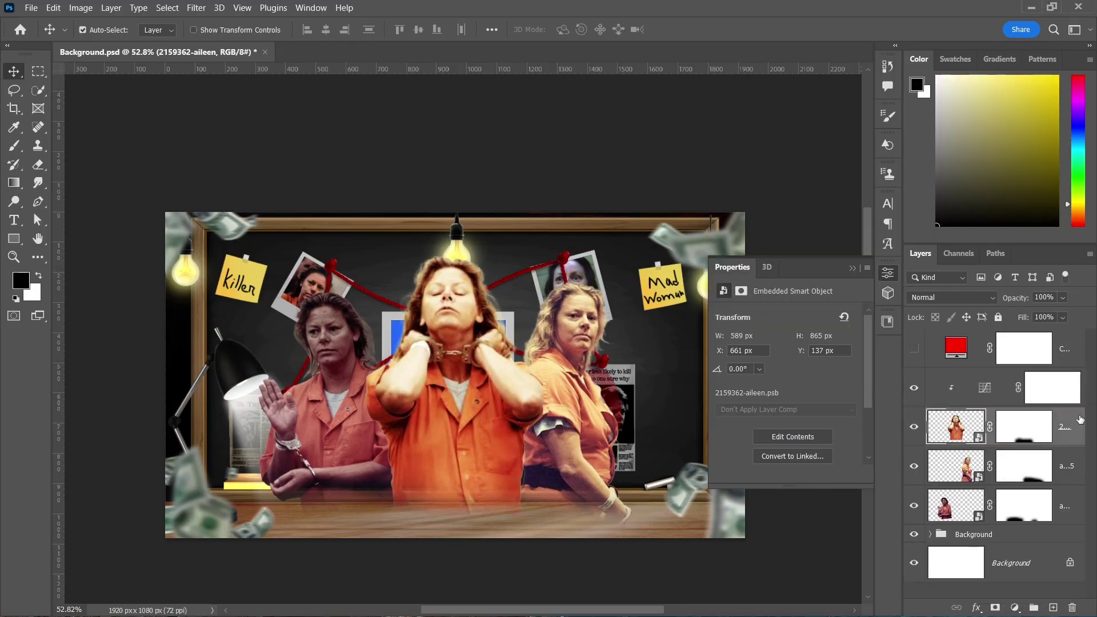
pyautogui.doubleClick(1080, 421)
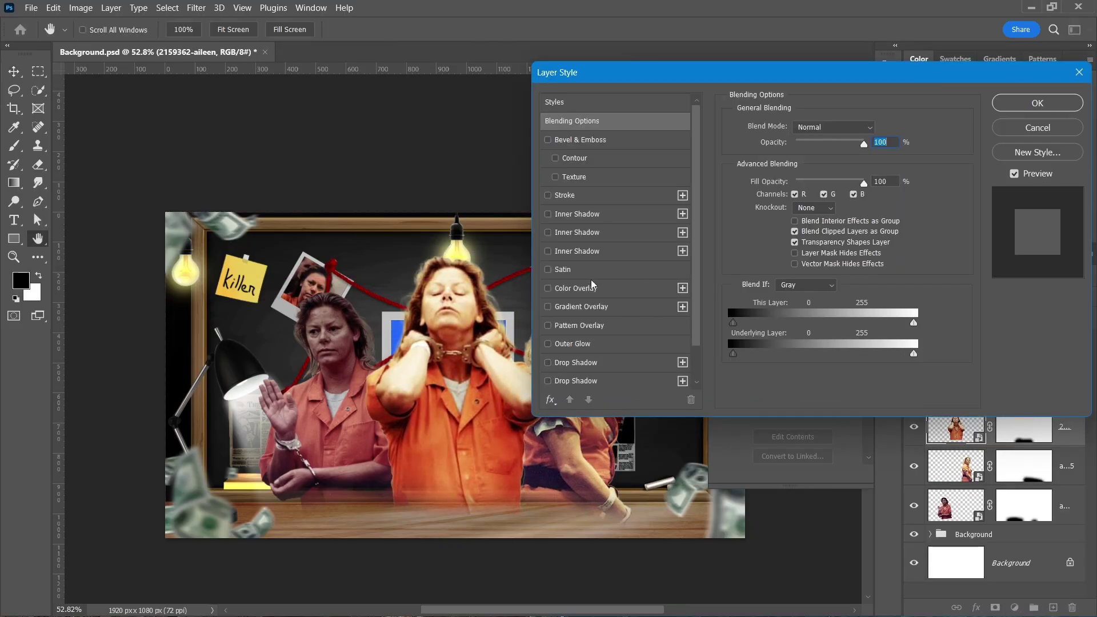
pyautogui.click(598, 363)
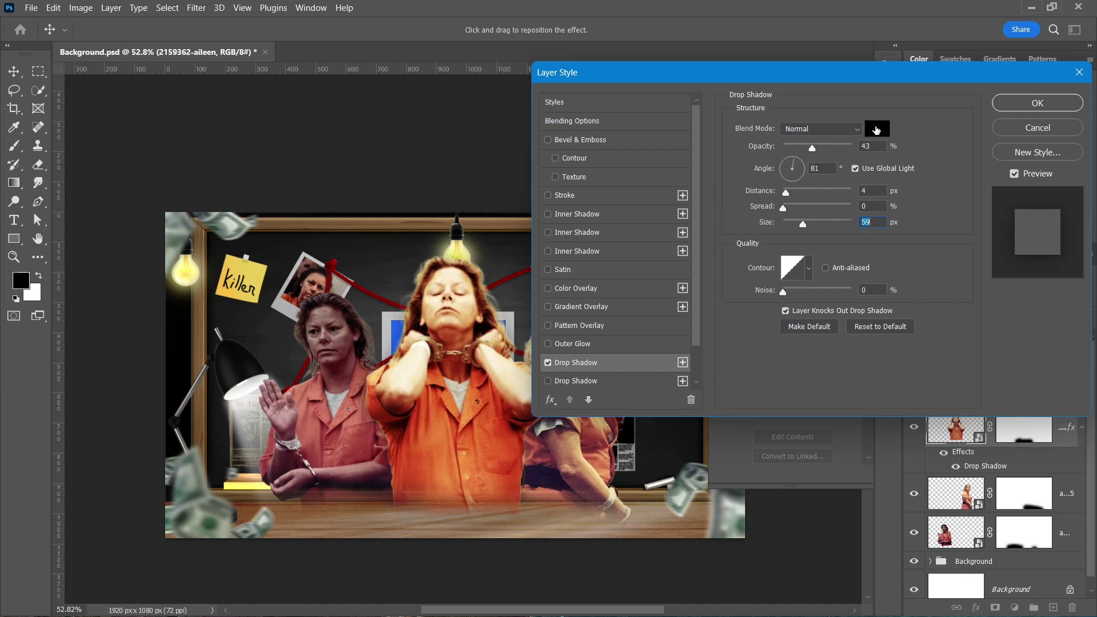
pyautogui.click(876, 126)
pyautogui.press('Return')
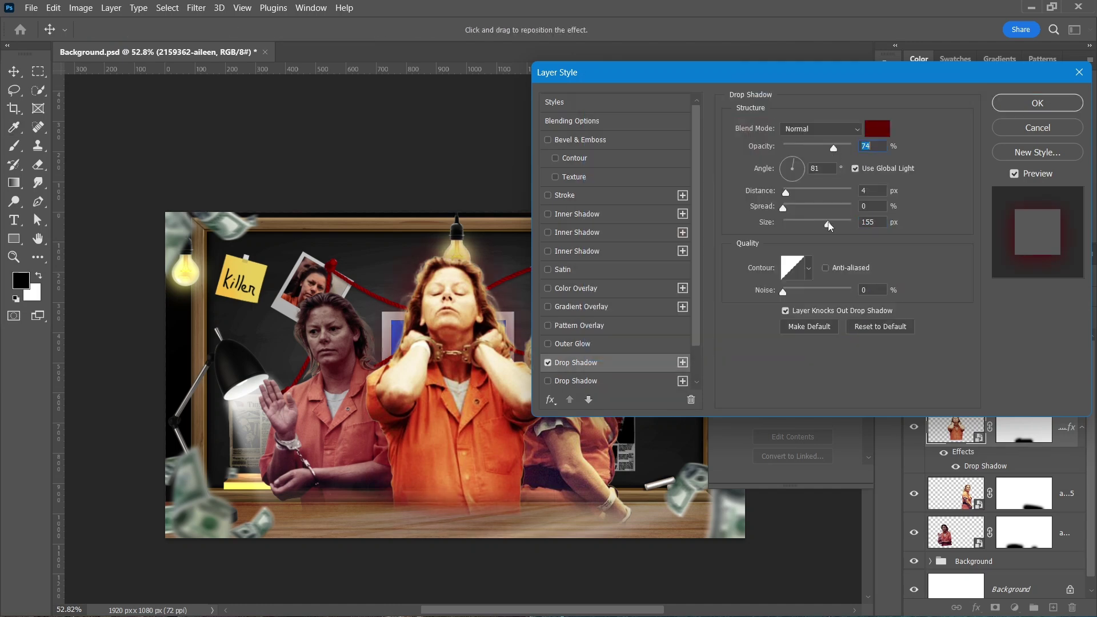
# Step: Add an inner shadow to the centre portrait, pick its colour and apply the layer style
pyautogui.click(590, 252)
pyautogui.click(876, 128)
pyautogui.press('Return')
pyautogui.click(1038, 103)
# Step: Clip a contrast-boosting Curves adjustment to the right-hand portrait and copy the centre portrait's shadow effects onto it
pyautogui.click(1029, 508)
pyautogui.click(1015, 608)
pyautogui.click(1010, 432)
pyautogui.hotkey('ctrl', 'alt', 'g')
pyautogui.moveTo(818, 381); pyautogui.dragTo(818, 375)
pyautogui.moveTo(776, 423); pyautogui.dragTo(776, 428)
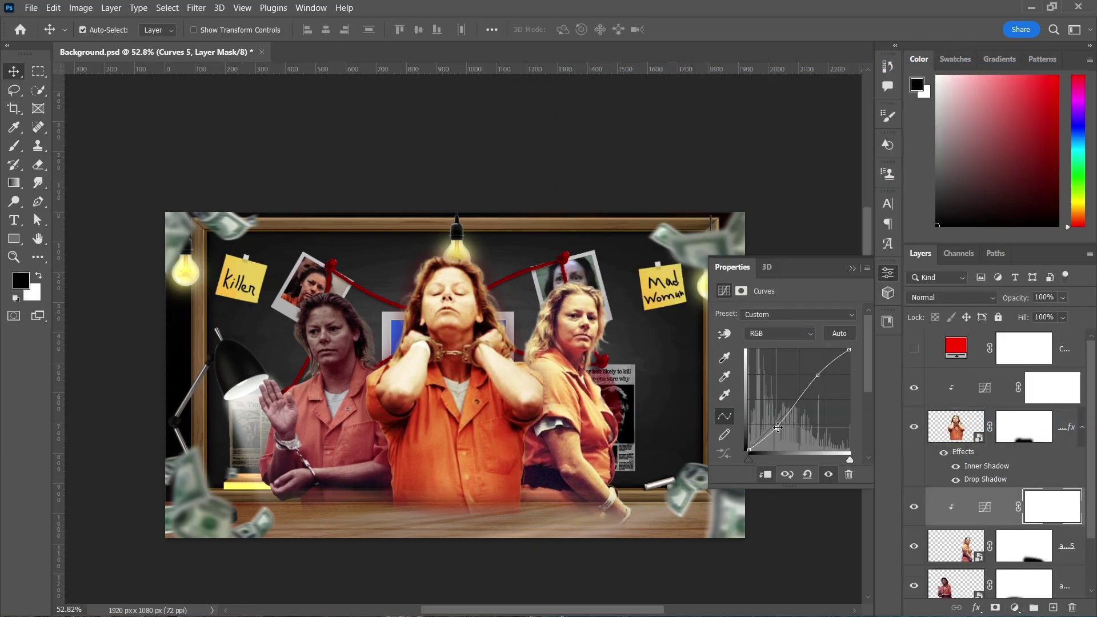
pyautogui.moveTo(1071, 428); pyautogui.dragTo(1058, 546)
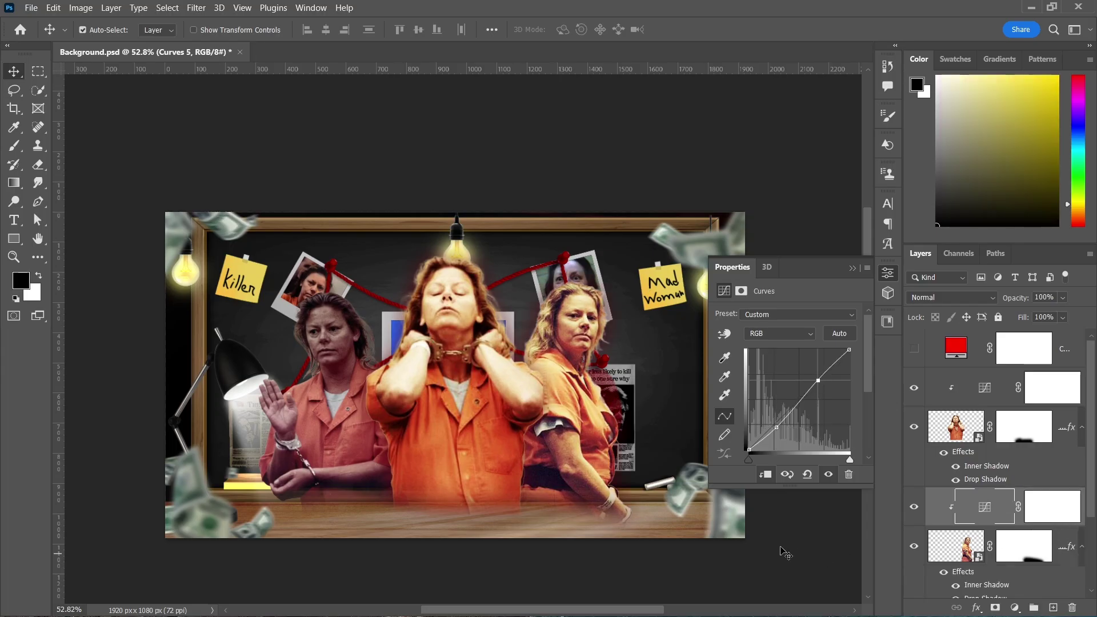
# Step: Clip a Curves adjustment to the portrait with the raised hand, brightening its highlights while deepening its shadows
pyautogui.click(355, 435)
pyautogui.scroll(-1, 1041, 568)
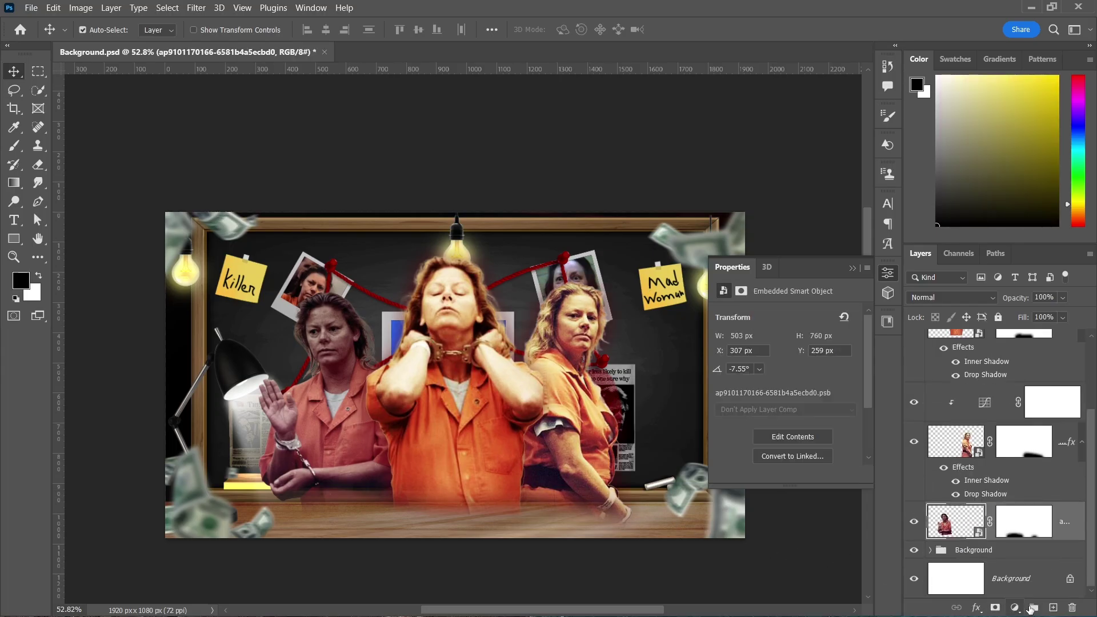
pyautogui.click(1016, 610)
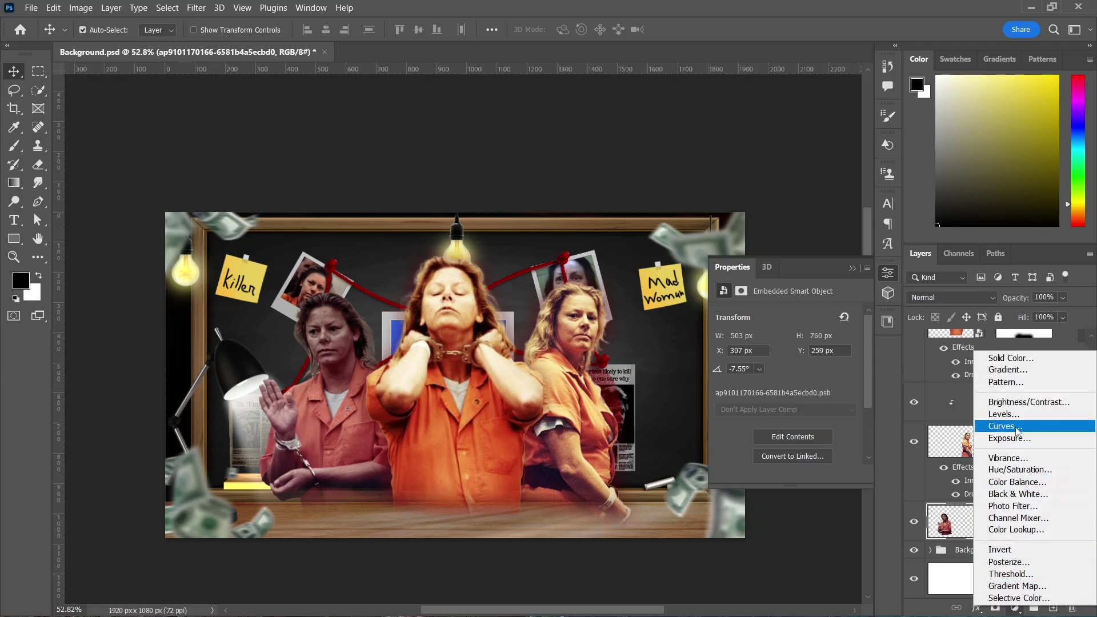
pyautogui.click(988, 427)
pyautogui.click(768, 474)
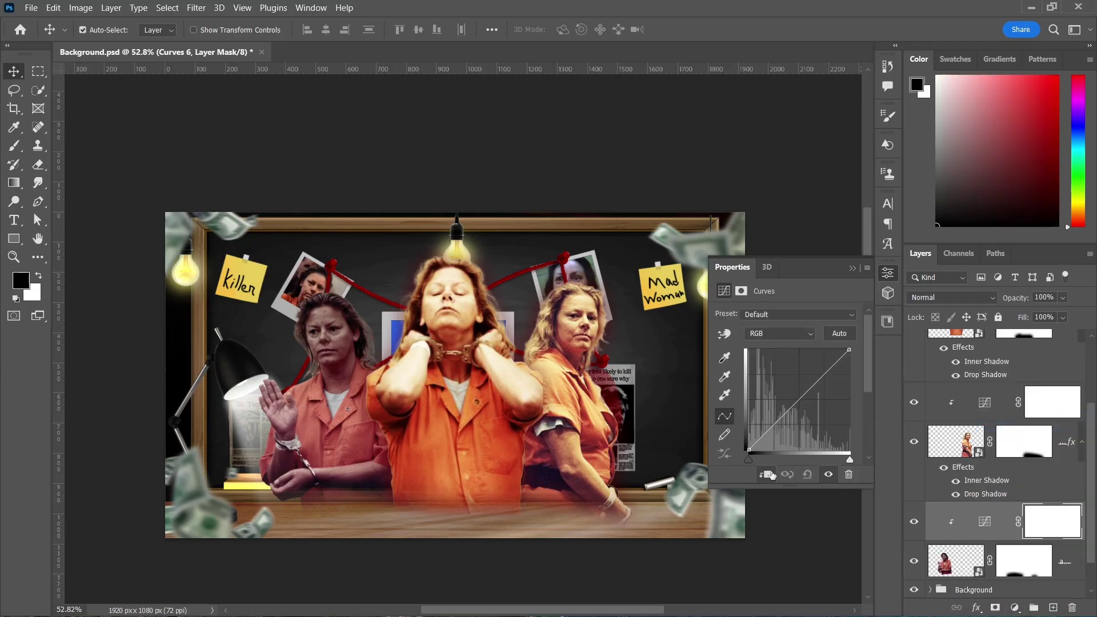
pyautogui.moveTo(819, 380); pyautogui.dragTo(807, 362)
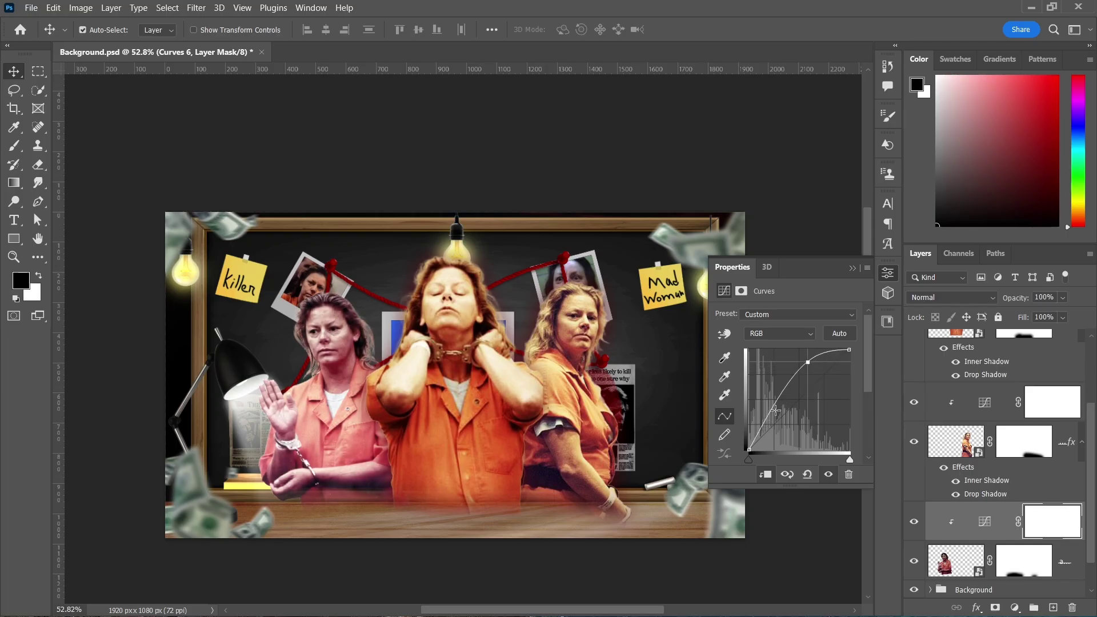
pyautogui.moveTo(781, 410); pyautogui.dragTo(771, 418)
# Step: Lower the blue channel in the raised-hand portrait's Curves adjustment to warm its colours
pyautogui.click(794, 334)
pyautogui.click(800, 380)
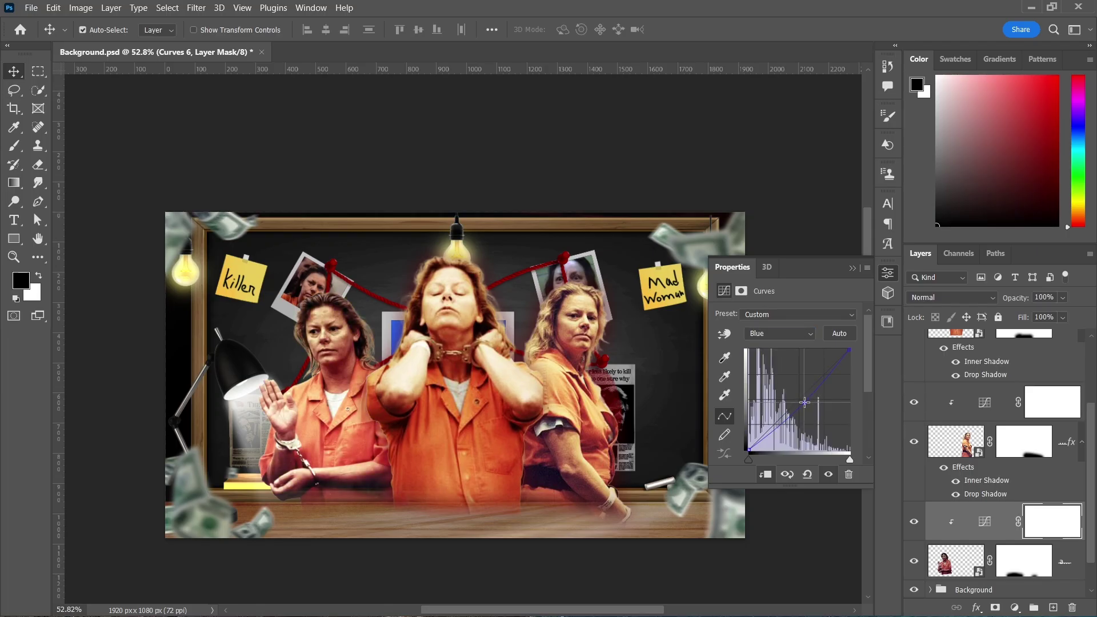
pyautogui.click(853, 268)
# Step: Move the red colour fill layer directly above the Background group, beneath the portraits, and make it visible
pyautogui.scroll(-2, 992, 540)
pyautogui.click(990, 547)
pyautogui.scroll(3, 990, 546)
pyautogui.moveTo(975, 358); pyautogui.dragTo(973, 537)
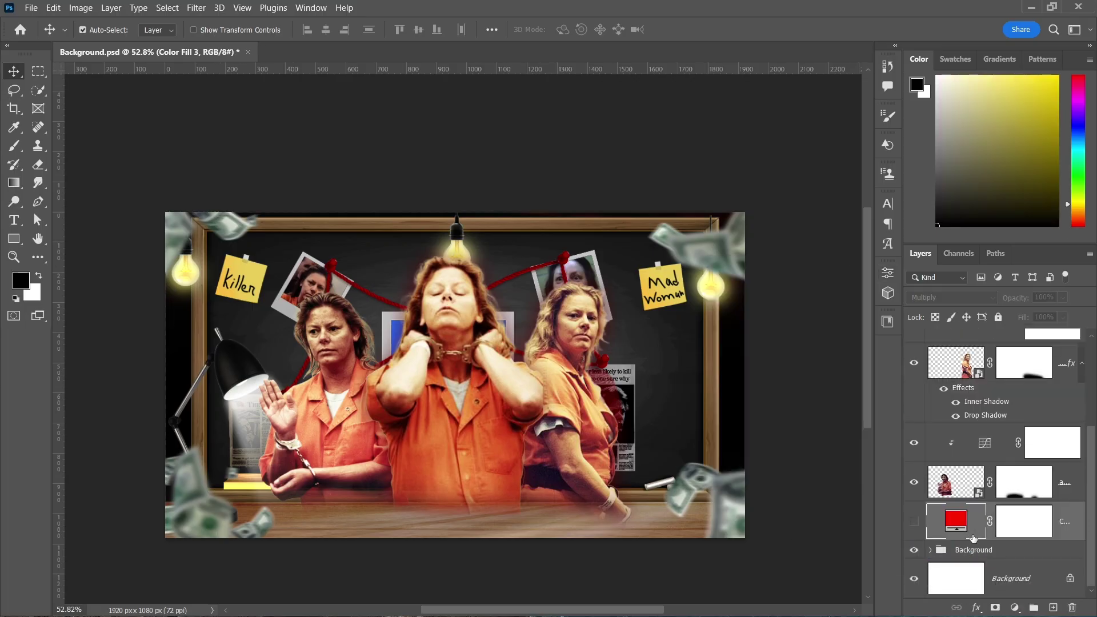
pyautogui.click(914, 522)
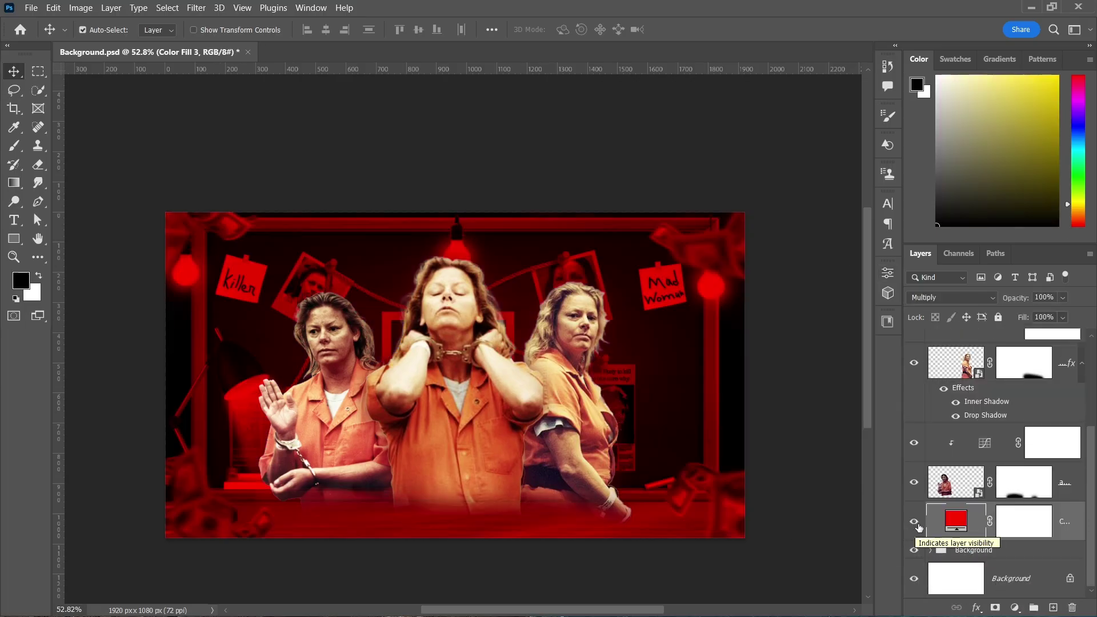
# Step: Keep the red fill's colour and change the fill layer's blend mode to Color
pyautogui.doubleClick(956, 526)
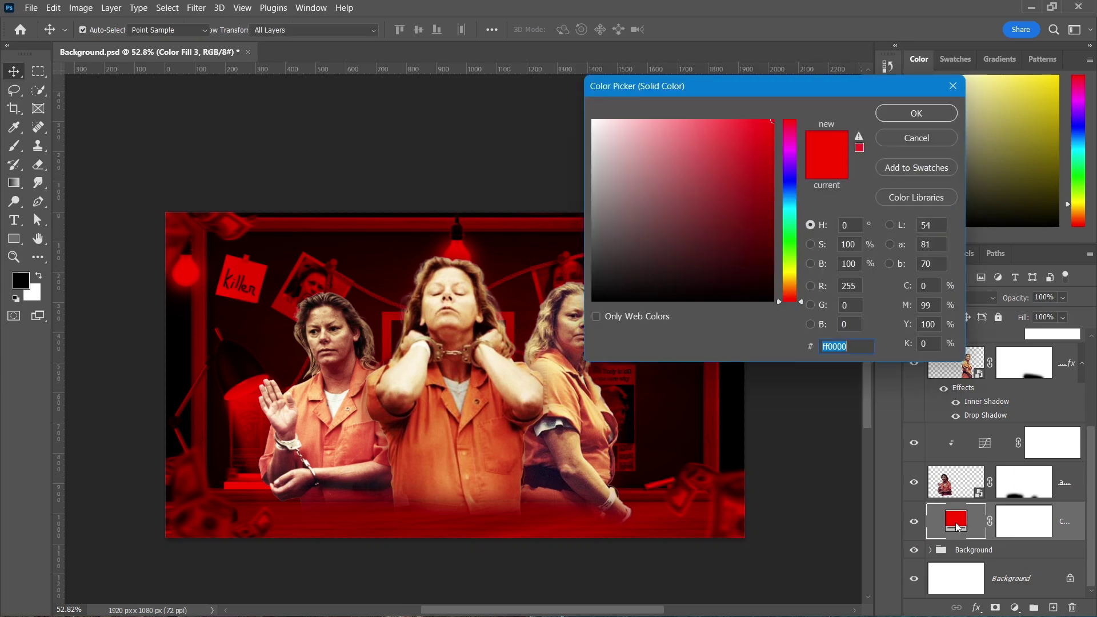
pyautogui.click(913, 144)
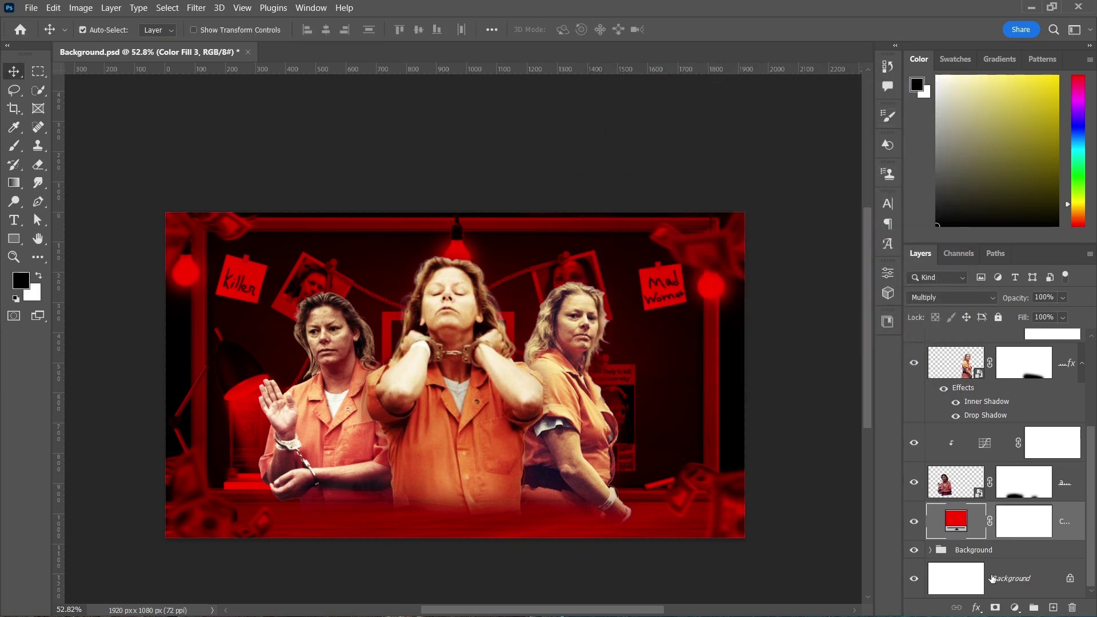
pyautogui.click(952, 298)
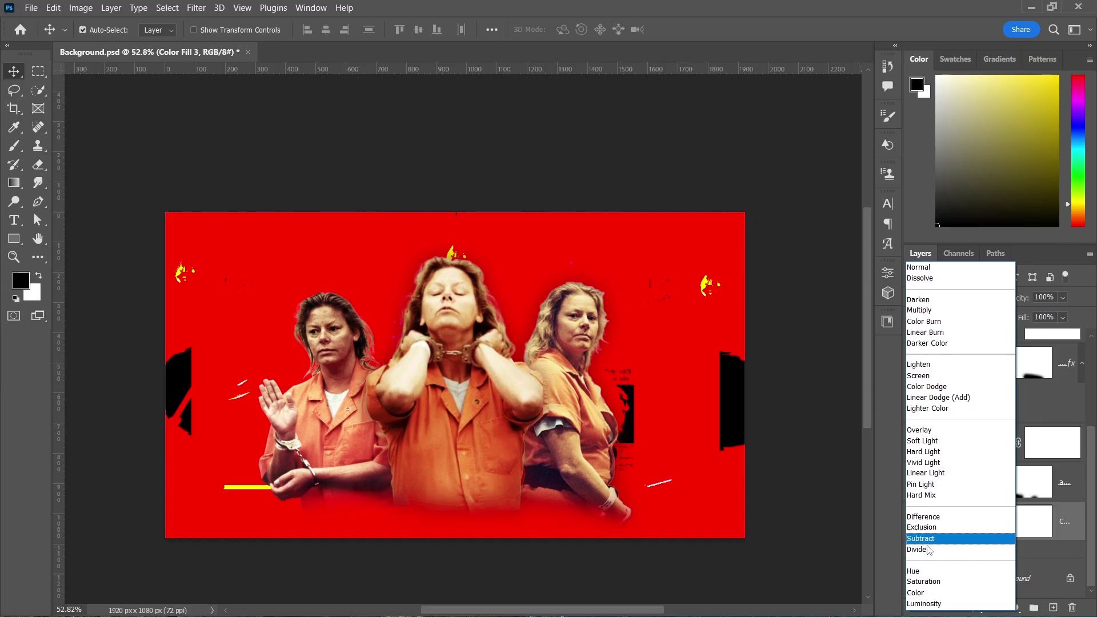
pyautogui.click(930, 593)
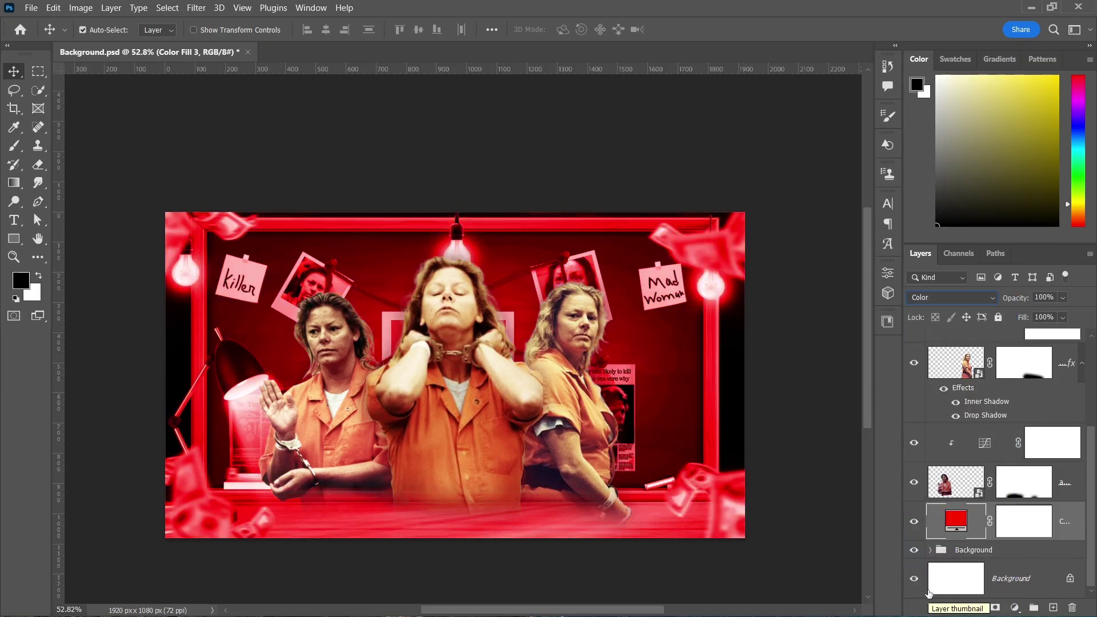
# Step: Duplicate the red fill layer and set the copy to Multiply at 17% opacity
pyautogui.moveTo(1026, 531); pyautogui.dragTo(1053, 607)
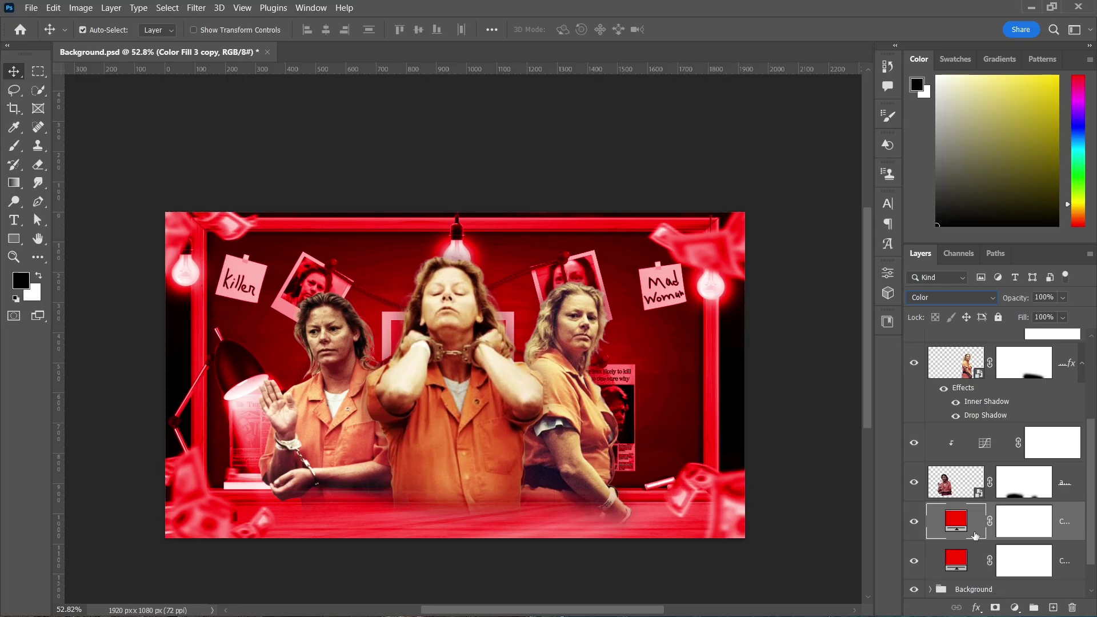
pyautogui.click(944, 298)
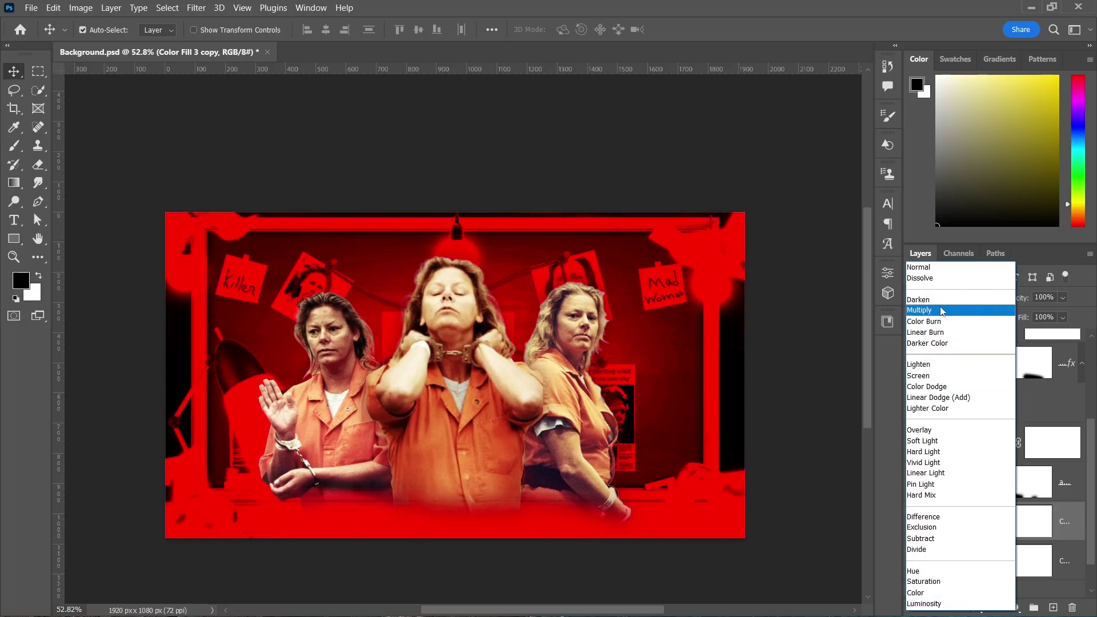
pyautogui.click(943, 311)
pyautogui.moveTo(983, 303); pyautogui.dragTo(959, 303)
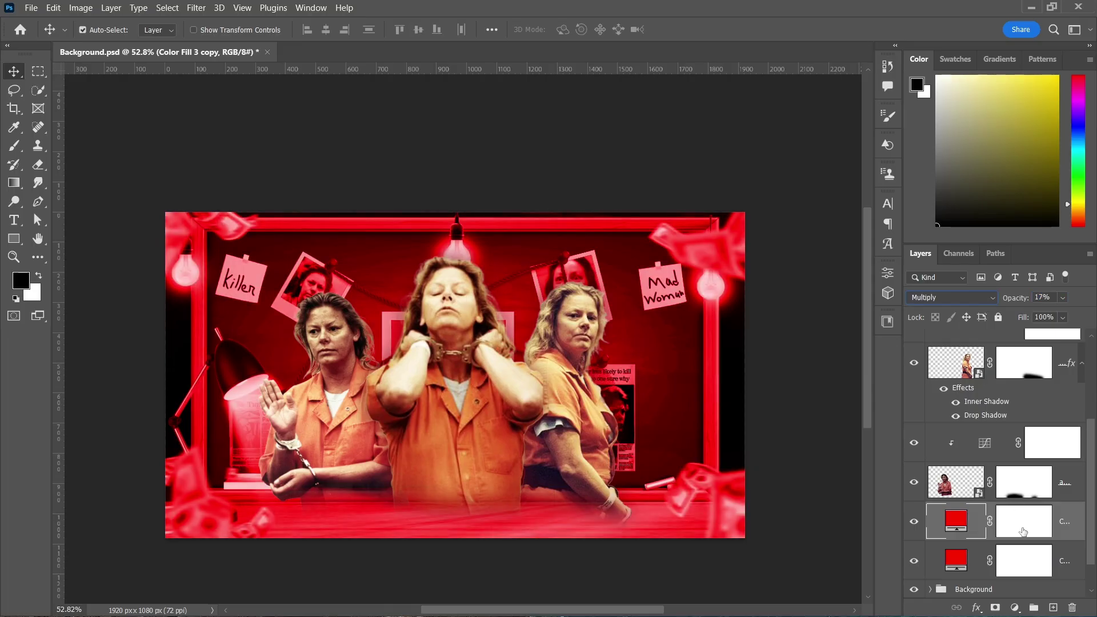
# Step: On a new layer behind the portraits, paint a dark red (7e0000) band along the canvas's lower edge with a soft 692 px brush
pyautogui.click(1054, 608)
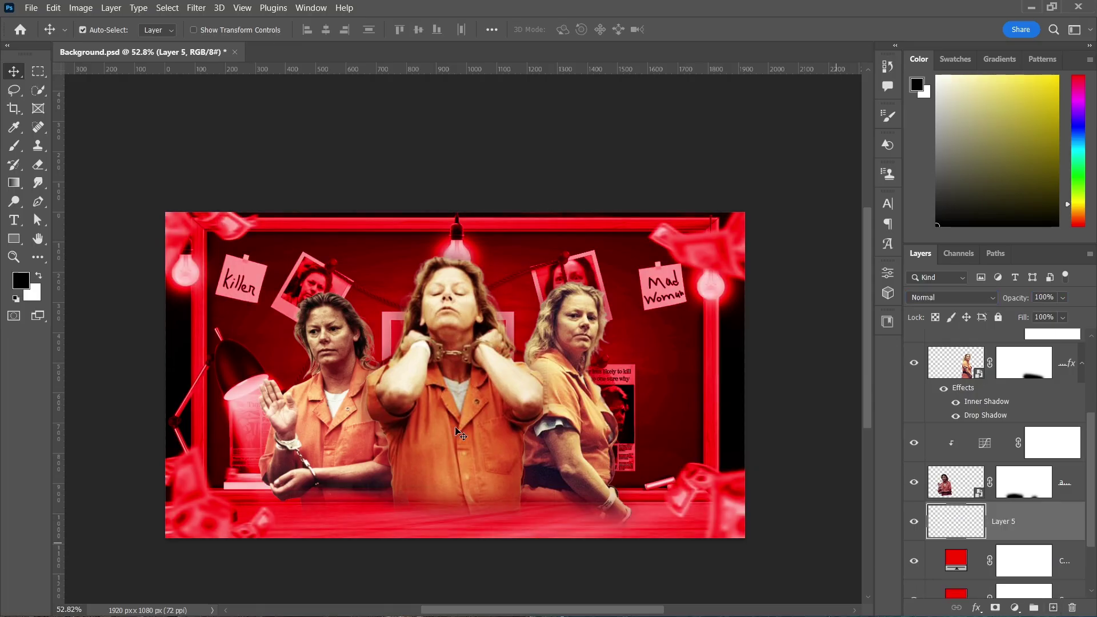
pyautogui.click(20, 148)
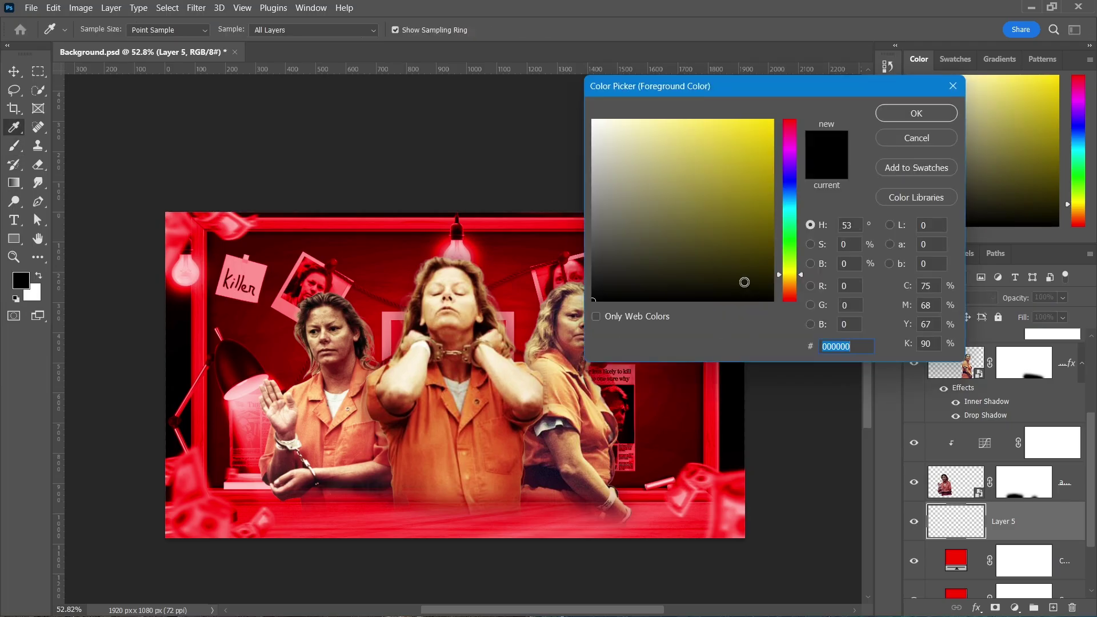
pyautogui.moveTo(797, 168); pyautogui.dragTo(791, 109)
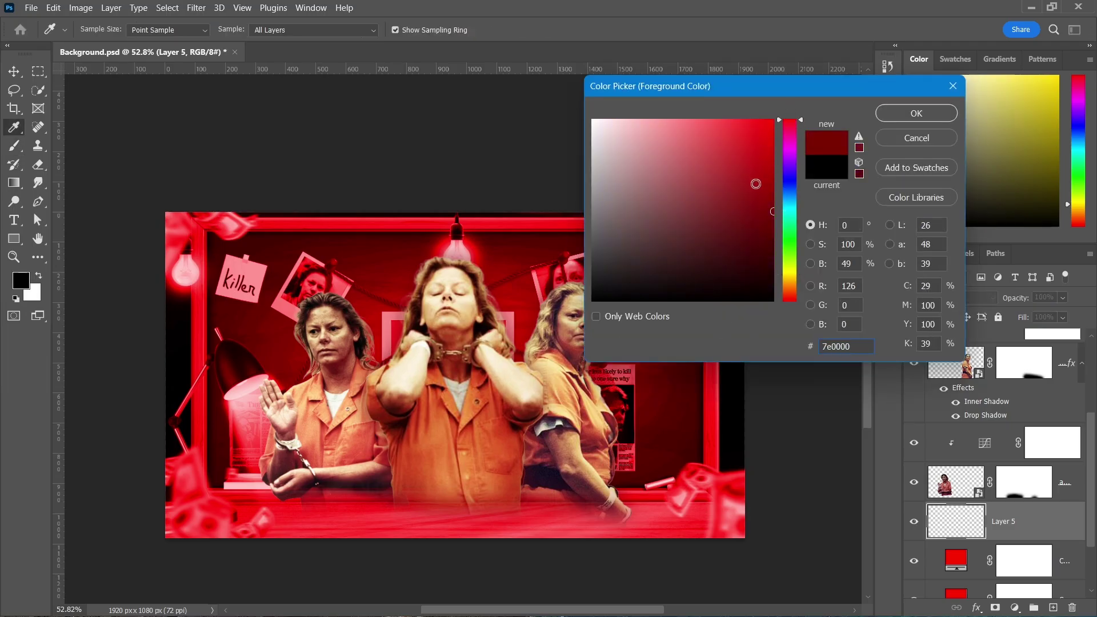
pyautogui.press('Return')
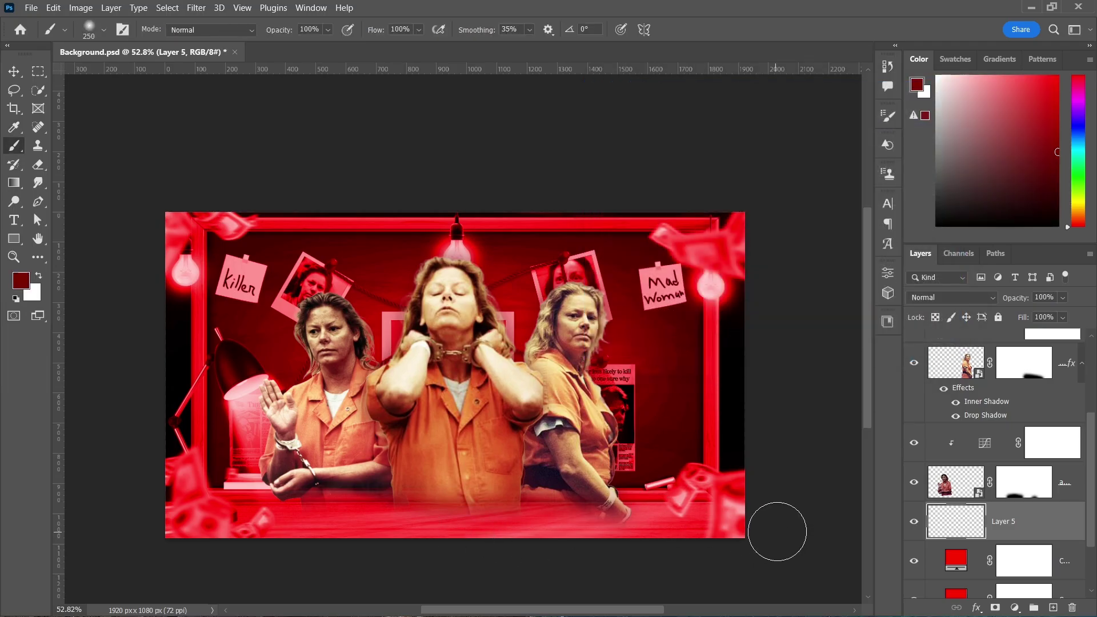
pyautogui.moveTo(711, 510); pyautogui.dragTo(837, 519)
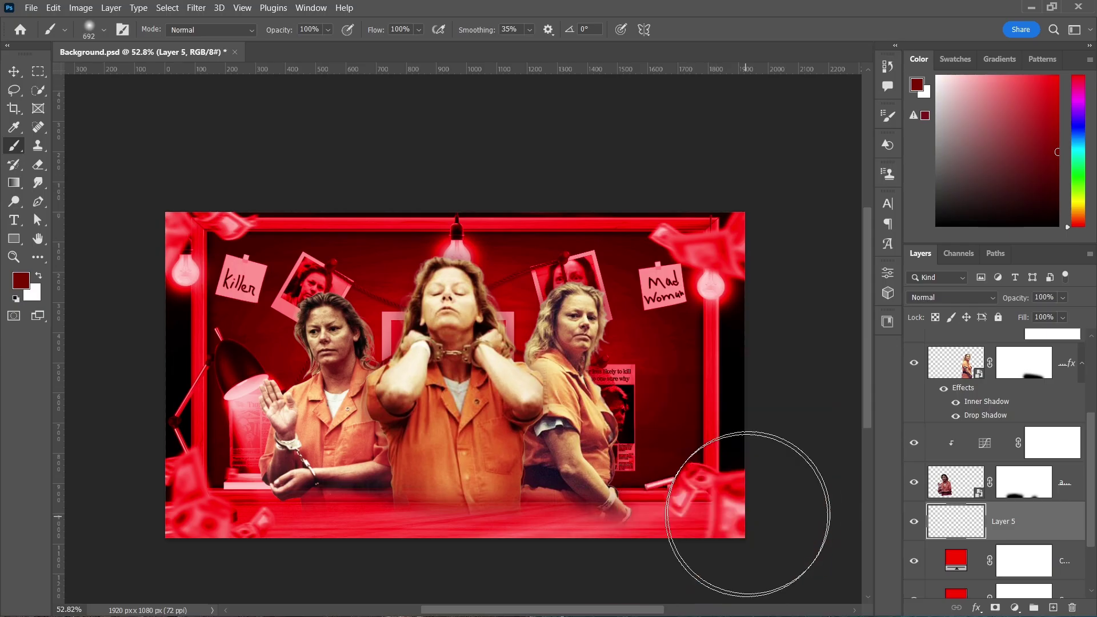
pyautogui.click(761, 503)
pyautogui.keyDown('shift'); pyautogui.click(95, 514); pyautogui.keyUp('shift')
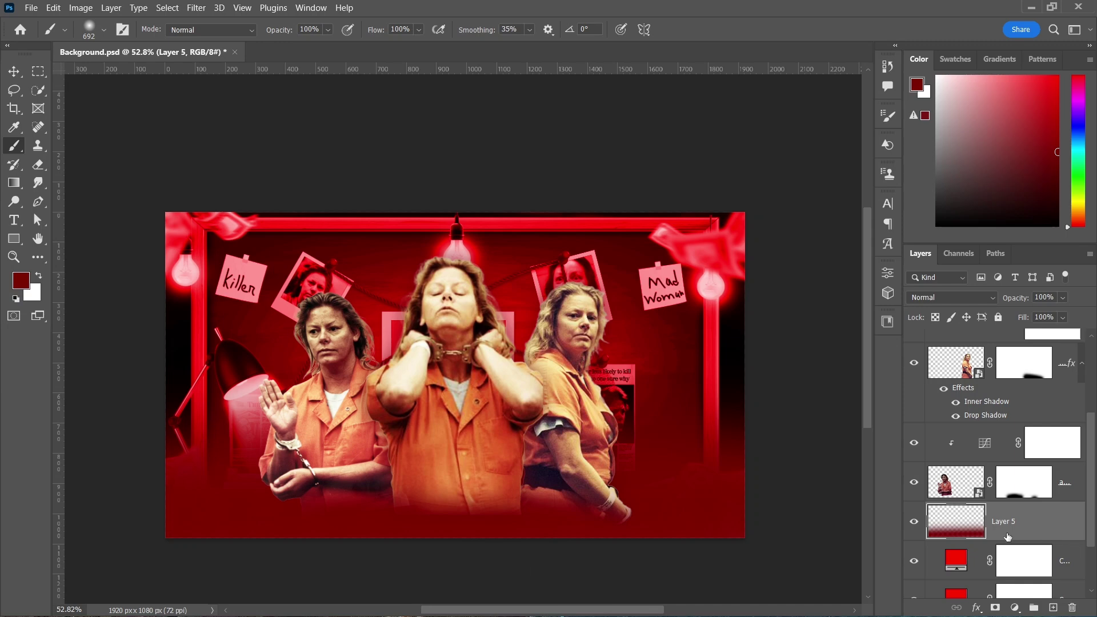
# Step: Set the painted dark red layer's blend mode to Overlay and duplicate the layer directly above it
pyautogui.click(952, 298)
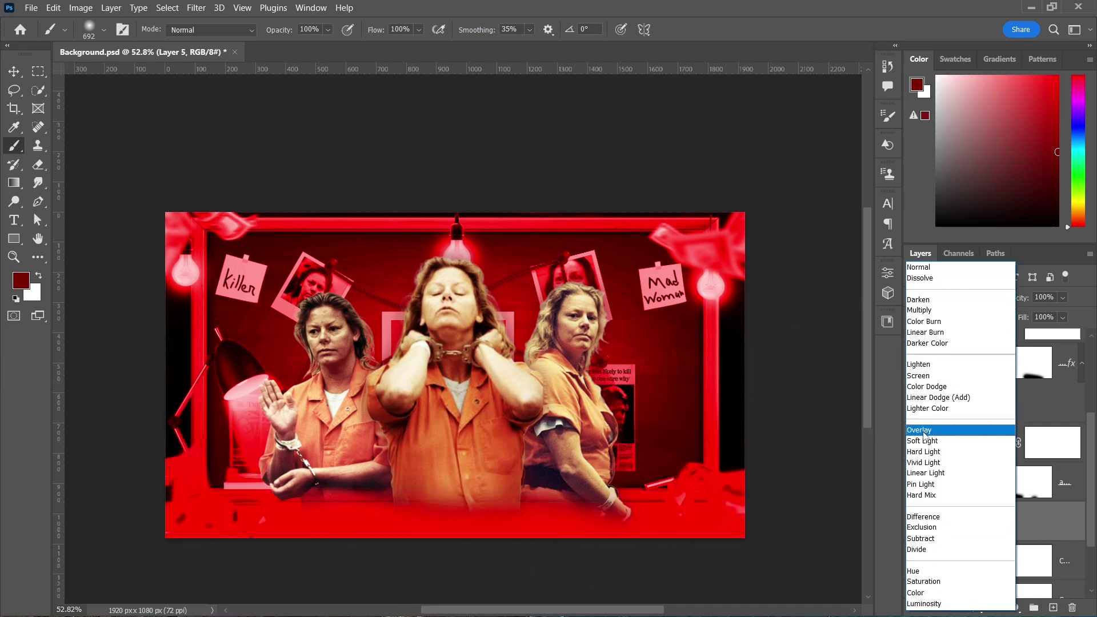
pyautogui.click(928, 433)
pyautogui.moveTo(1022, 529); pyautogui.dragTo(1022, 511)
# Step: Set the duplicated dark red layer to Multiply at 66% opacity
pyautogui.click(955, 299)
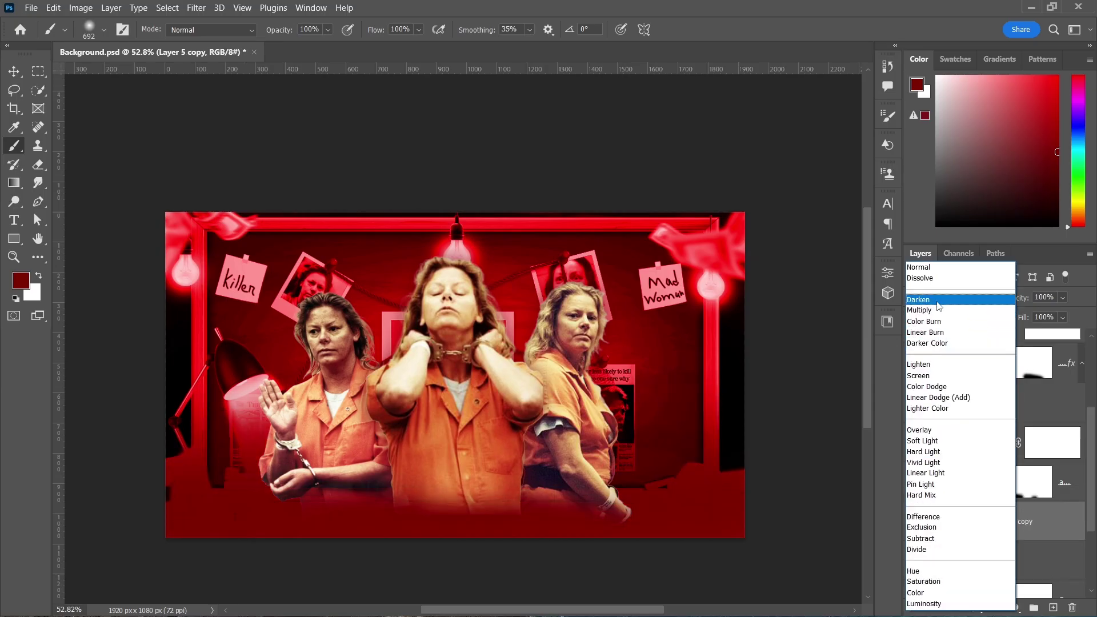
pyautogui.click(938, 310)
pyautogui.moveTo(1012, 298); pyautogui.dragTo(993, 304)
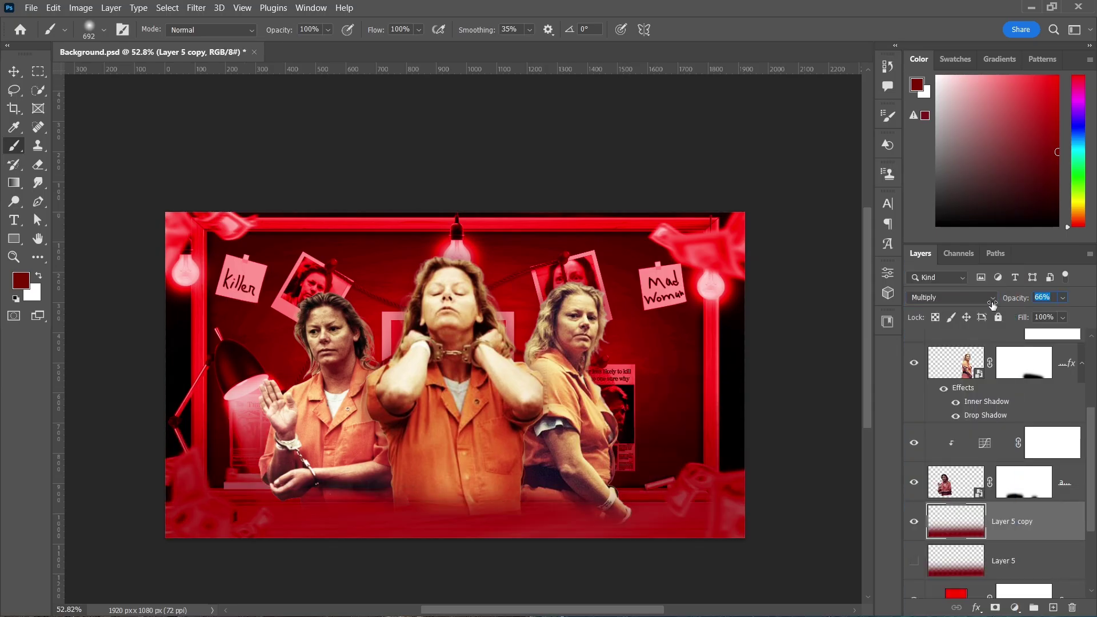
# Step: Place the Brush stroke vector image above all the other layers at its fitted size
pyautogui.click(21, 69)
pyautogui.scroll(5, 989, 394)
pyautogui.click(988, 357)
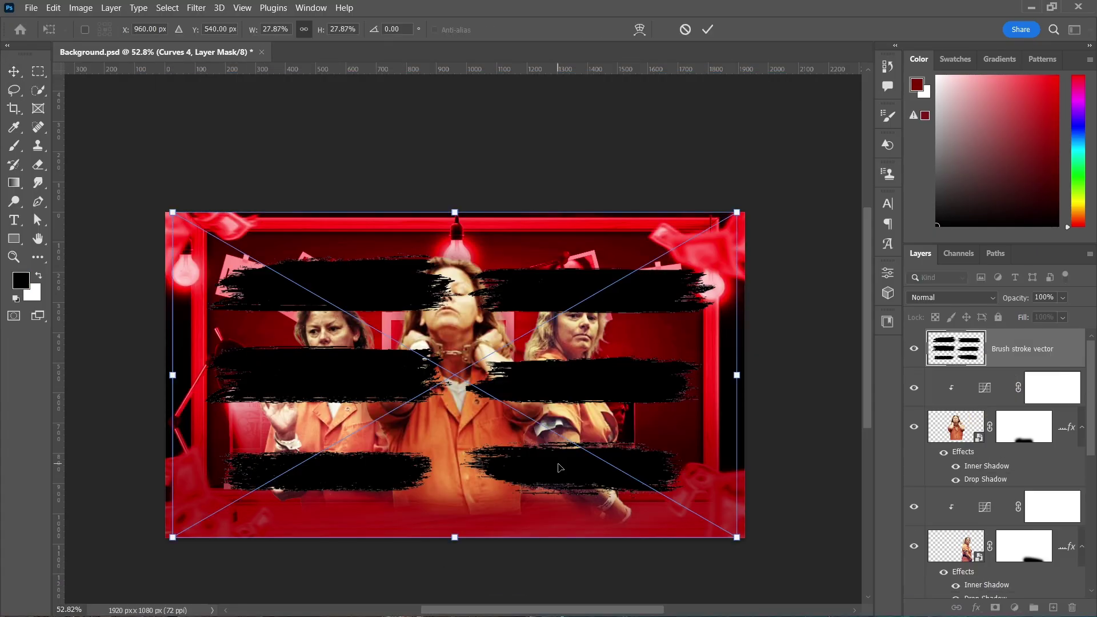
pyautogui.press('Return')
# Step: Isolate the vector's upper-right brush stroke on its own layer and widen it into a banner across the canvas's lower part
pyautogui.press('m')
pyautogui.moveTo(477, 245); pyautogui.dragTo(735, 326)
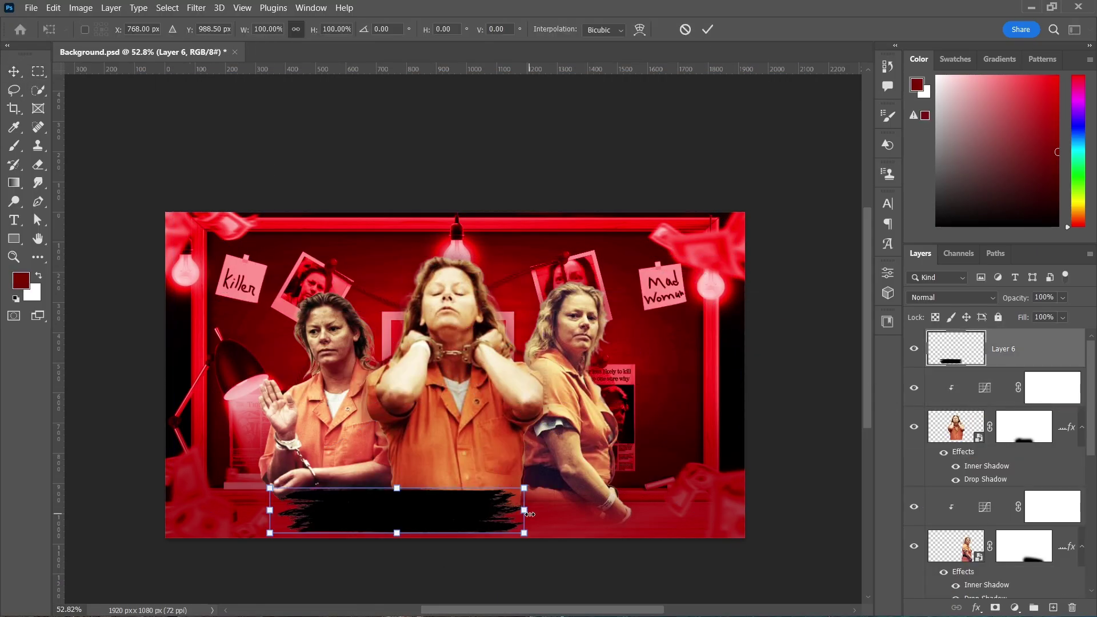
pyautogui.moveTo(527, 498); pyautogui.dragTo(698, 498)
pyautogui.moveTo(447, 532); pyautogui.dragTo(451, 527)
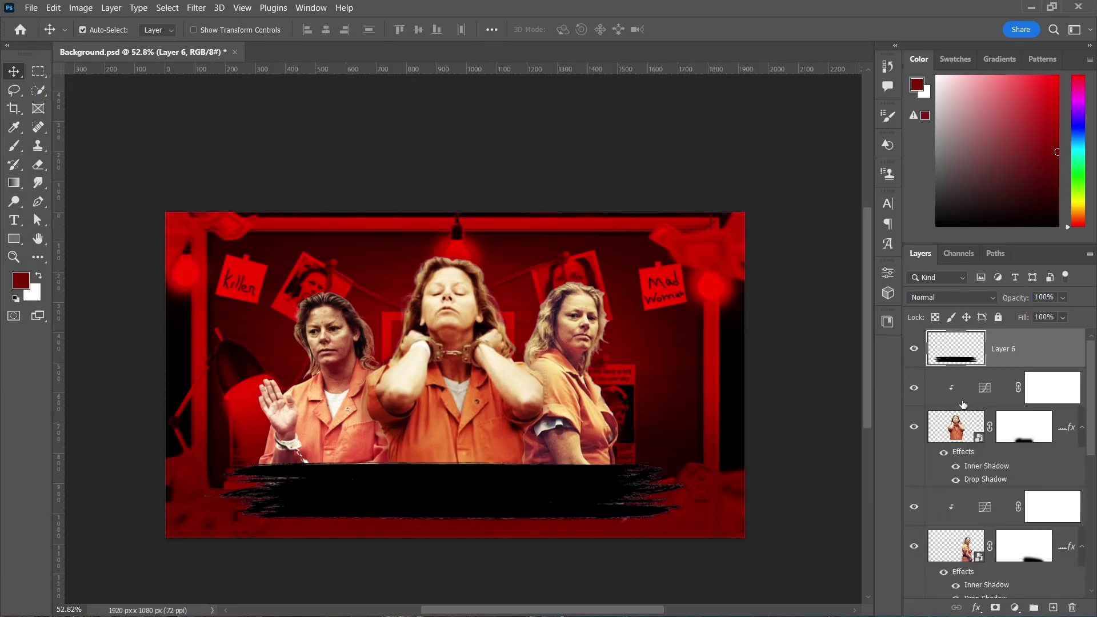
# Step: Give the brush-stroke banner a red Color Overlay and a black Normal Drop Shadow at 74% opacity, 4 px distance and 191 px size
pyautogui.doubleClick(1055, 356)
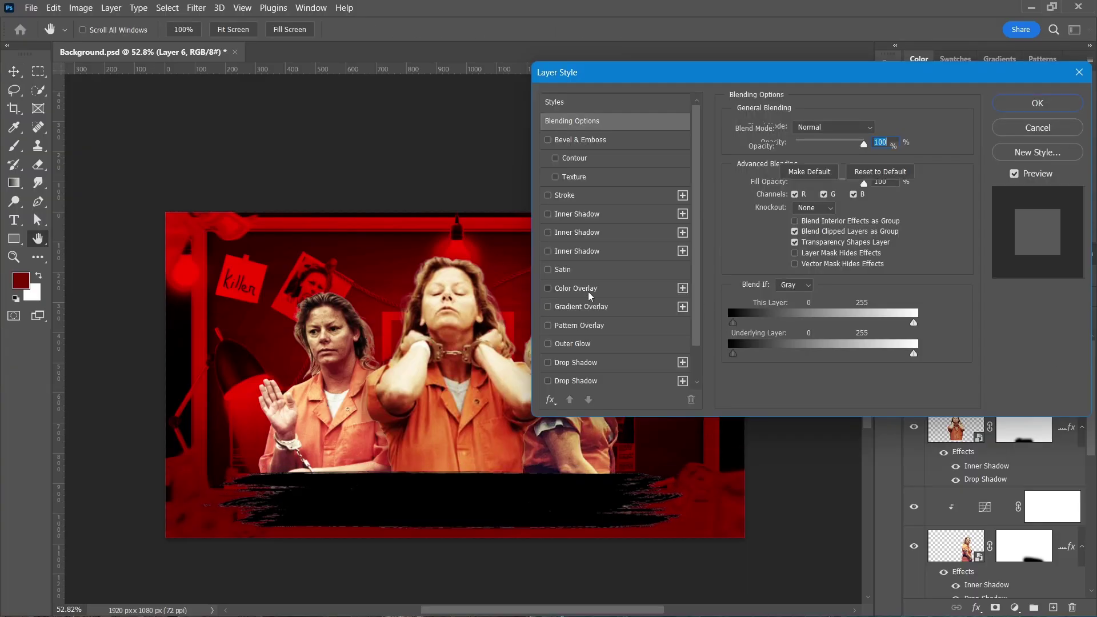
pyautogui.click(576, 289)
pyautogui.scroll(-3, 597, 327)
pyautogui.click(597, 326)
pyautogui.click(877, 129)
pyautogui.click(585, 336)
pyautogui.click(930, 150)
pyautogui.moveTo(803, 225); pyautogui.dragTo(839, 227)
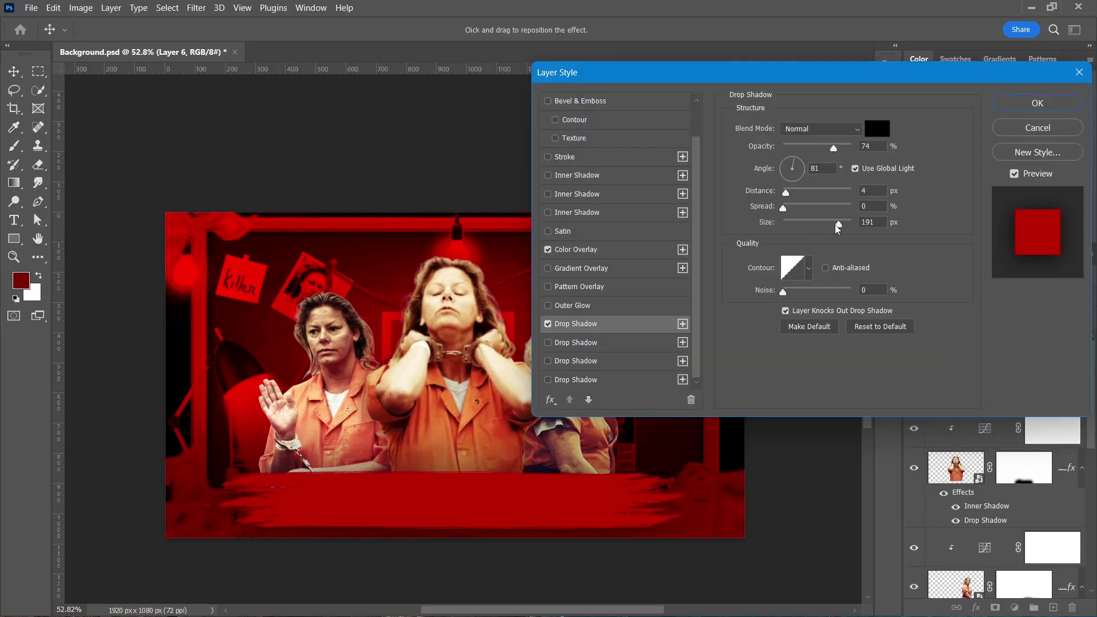
# Step: Add an Inner Shadow to the brush-stroke banner and apply its layer style
pyautogui.click(646, 212)
pyautogui.click(878, 128)
pyautogui.press('Return')
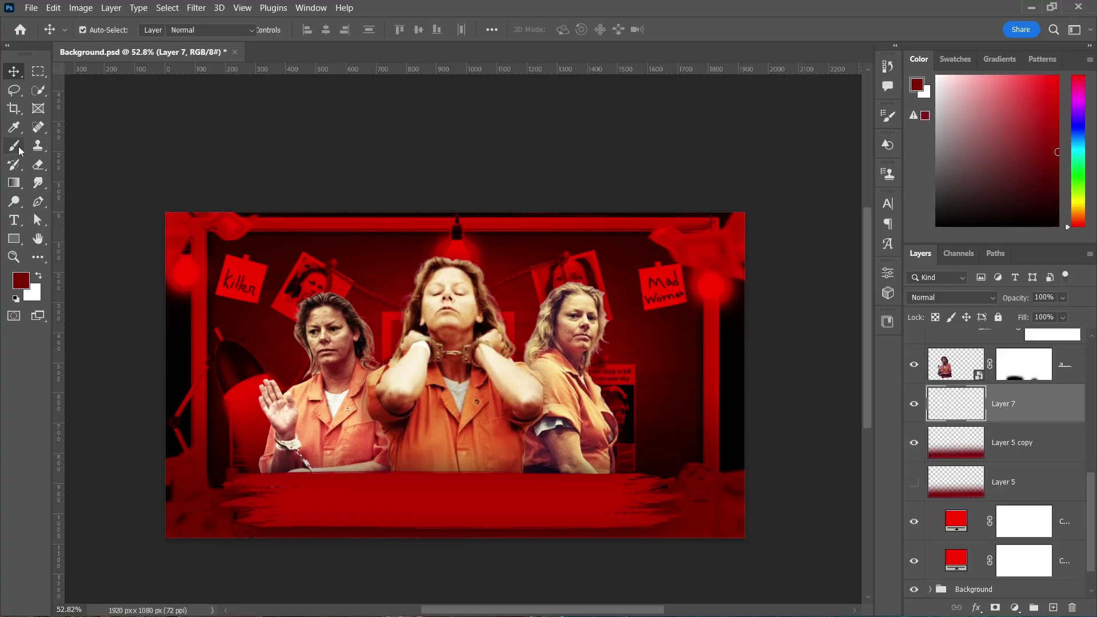
# Step: On a new layer behind the portraits, paint a central bright red (ff0000) glow with a soft 1261 px brush and set it to Screen
pyautogui.press('i')
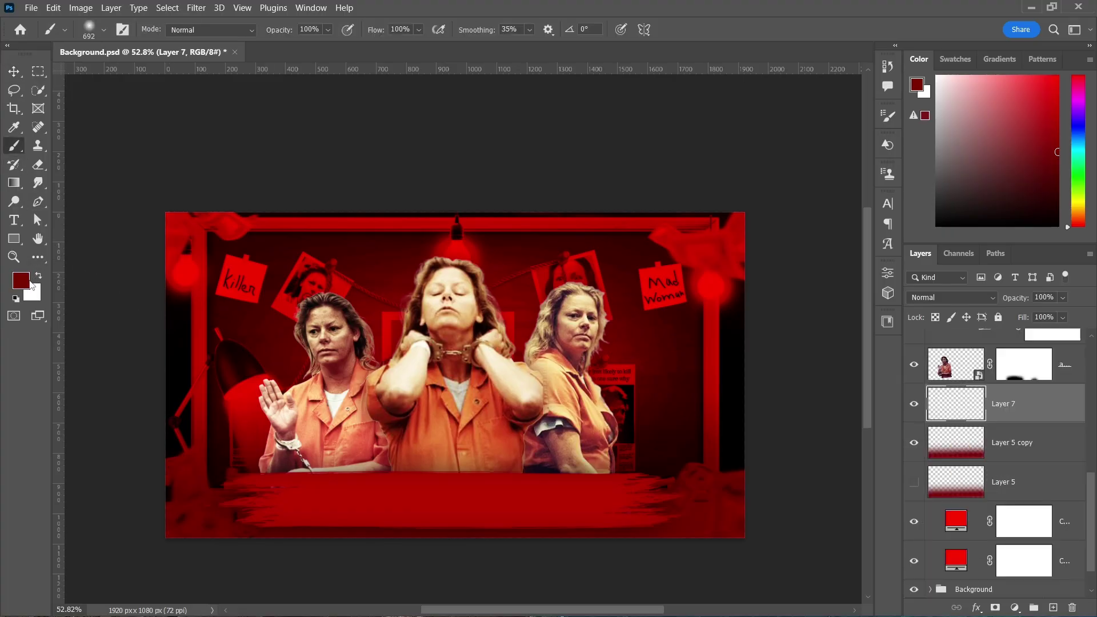
pyautogui.click(22, 279)
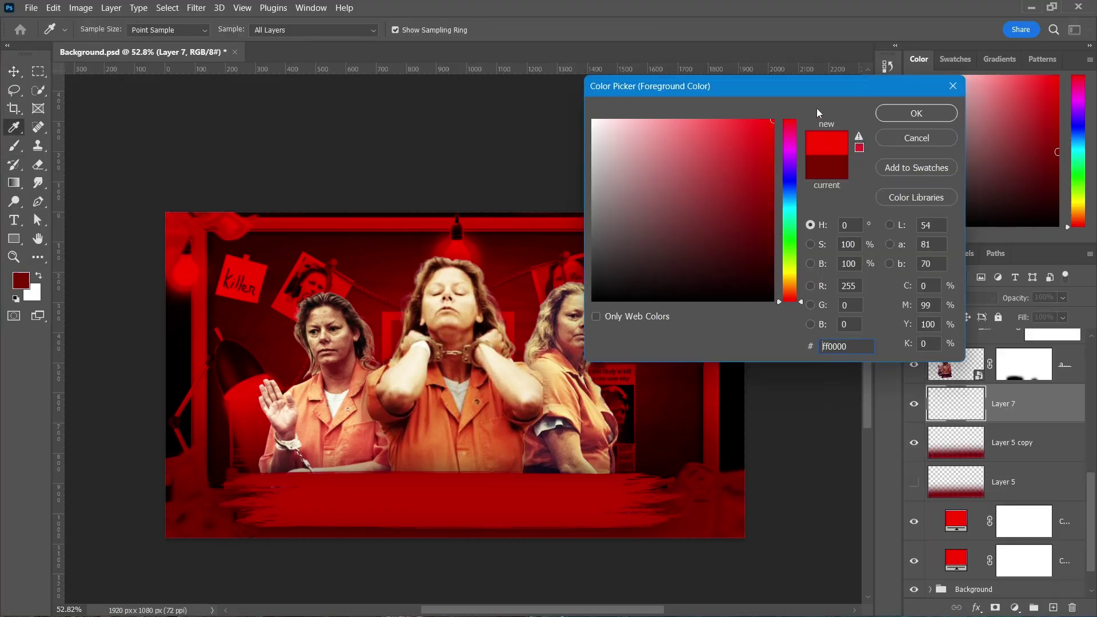
pyautogui.click(895, 116)
pyautogui.press('b')
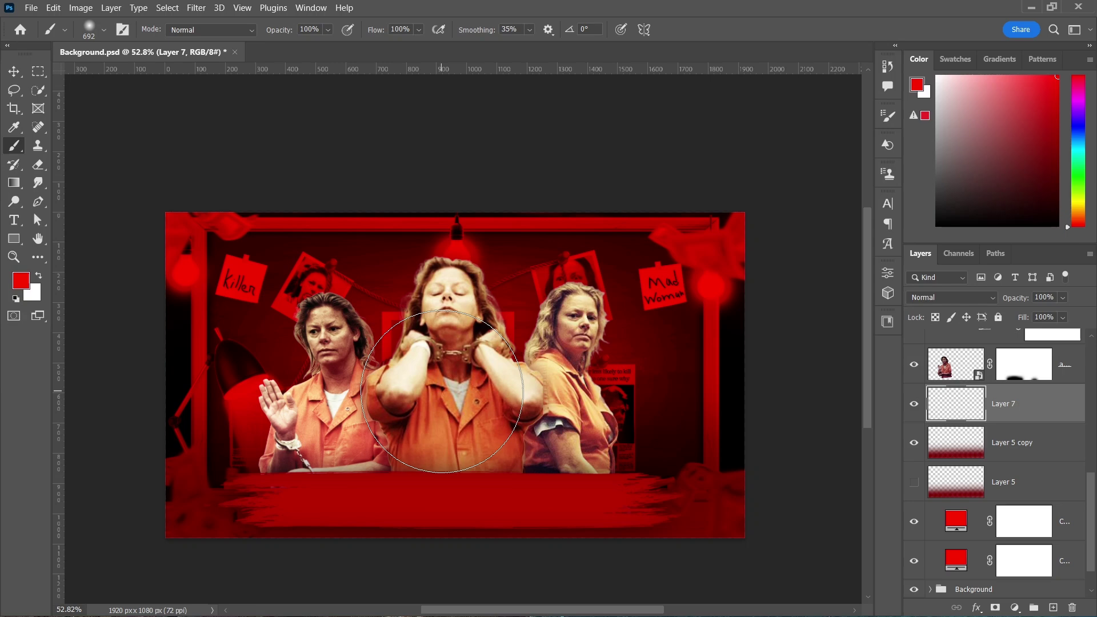
pyautogui.moveTo(444, 390)
pyautogui.mouseDown()
pyautogui.moveTo(519, 395)
pyautogui.moveTo(486, 396)
pyautogui.moveTo(504, 398)
pyautogui.mouseUp()
pyautogui.click(482, 395)
pyautogui.click(952, 298)
pyautogui.click(937, 386)
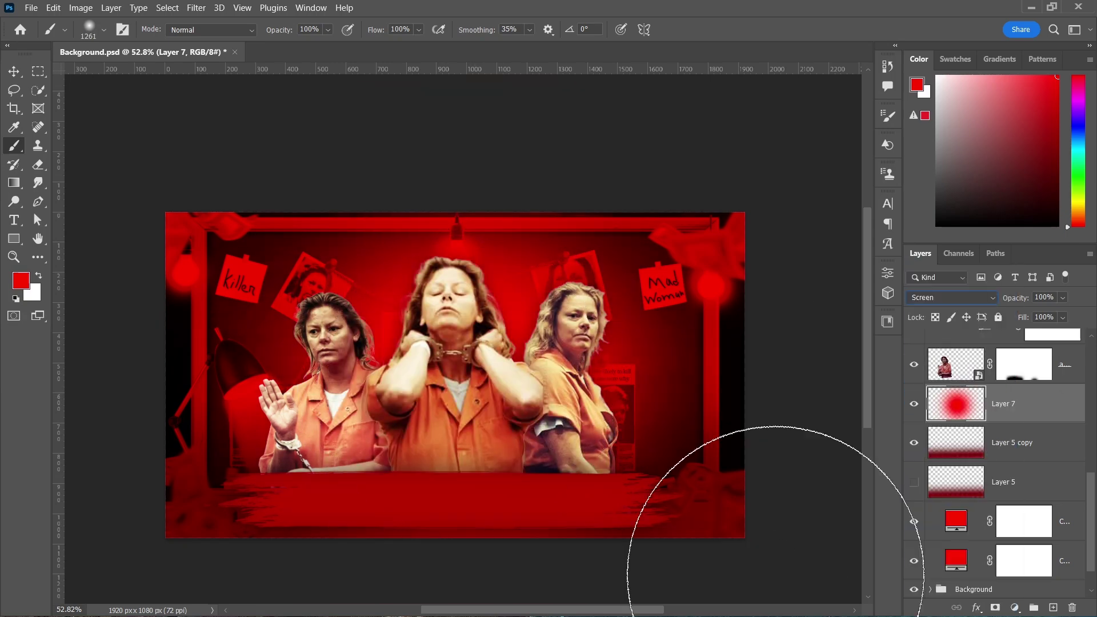
# Step: Try a lighter pinkish-red glow on another new layer above the red glow, and hide that layer
pyautogui.click(915, 404)
pyautogui.click(1053, 608)
pyautogui.click(21, 280)
pyautogui.click(736, 122)
pyautogui.click(913, 113)
pyautogui.click(454, 397)
pyautogui.click(915, 404)
pyautogui.click(915, 443)
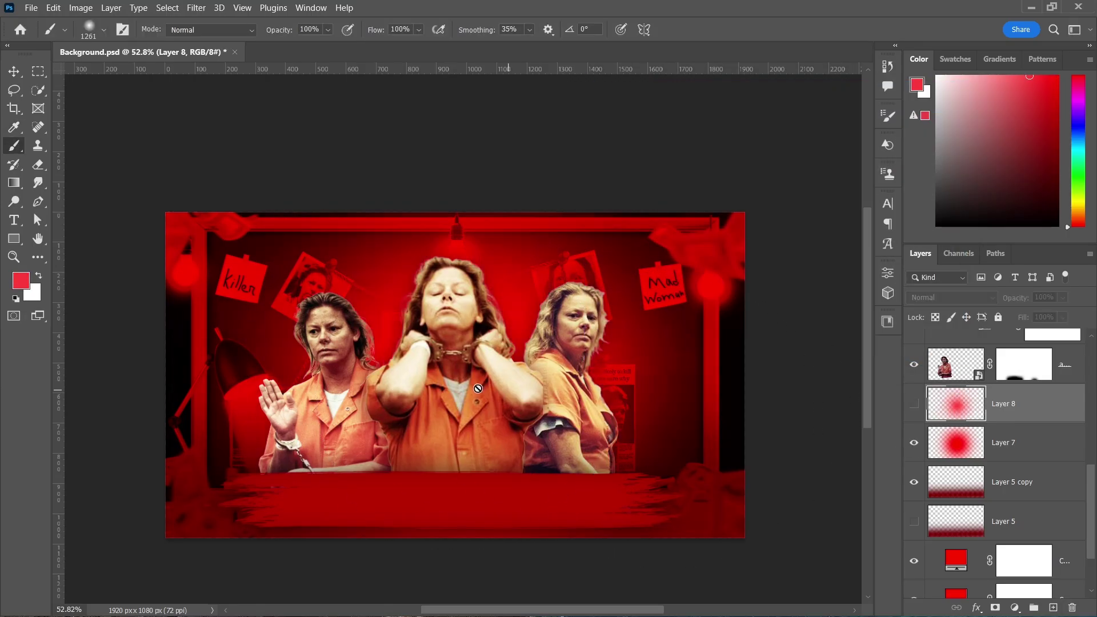
# Step: Paint a white centre into the red glow layer with a soft 895 px brush and set it to Color Dodge at 93% opacity
pyautogui.click(1005, 443)
pyautogui.click(38, 276)
pyautogui.moveTo(449, 385); pyautogui.dragTo(356, 386)
pyautogui.click(449, 386)
pyautogui.click(951, 297)
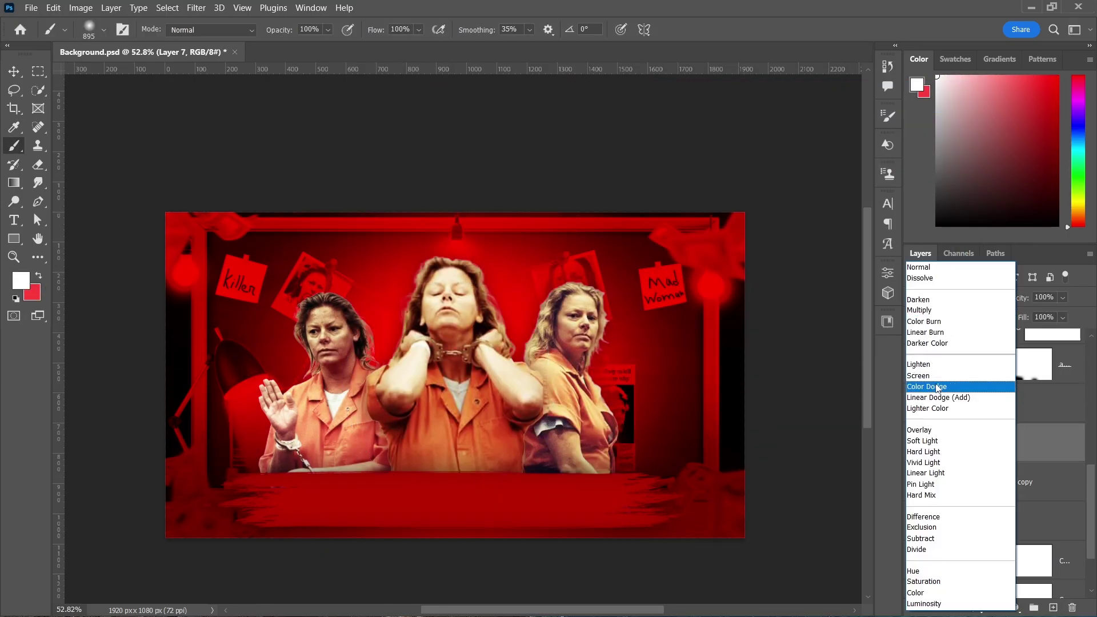
pyautogui.click(938, 388)
pyautogui.press('v')
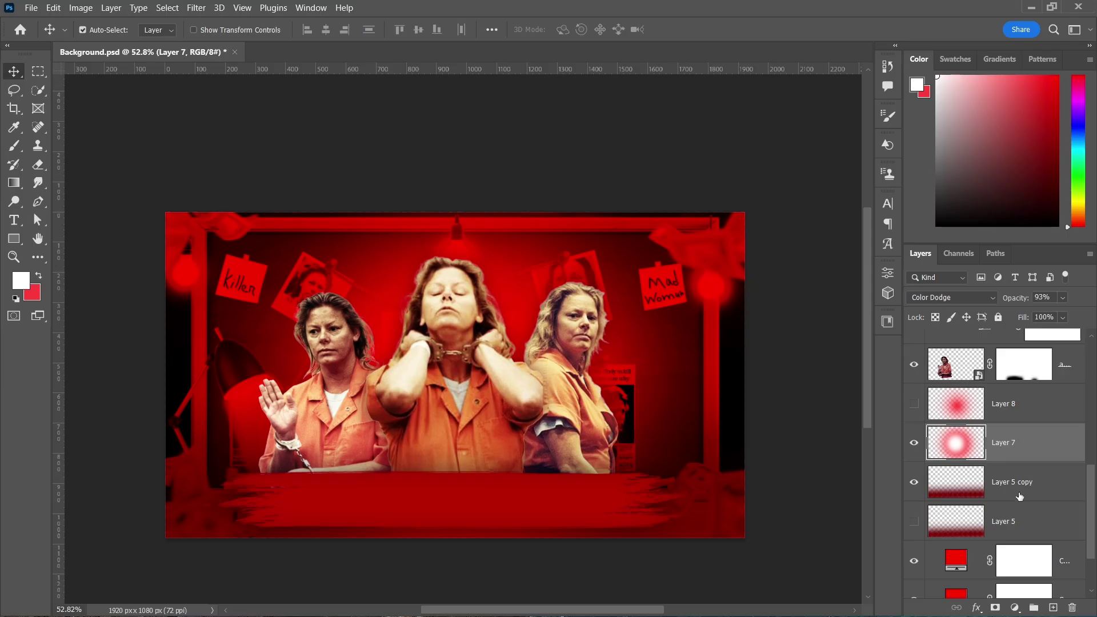
# Step: Add the white text "killer" behind the portraits in Heading Now Trial 65 Medium with All Caps
pyautogui.press('t')
pyautogui.click(342, 318)
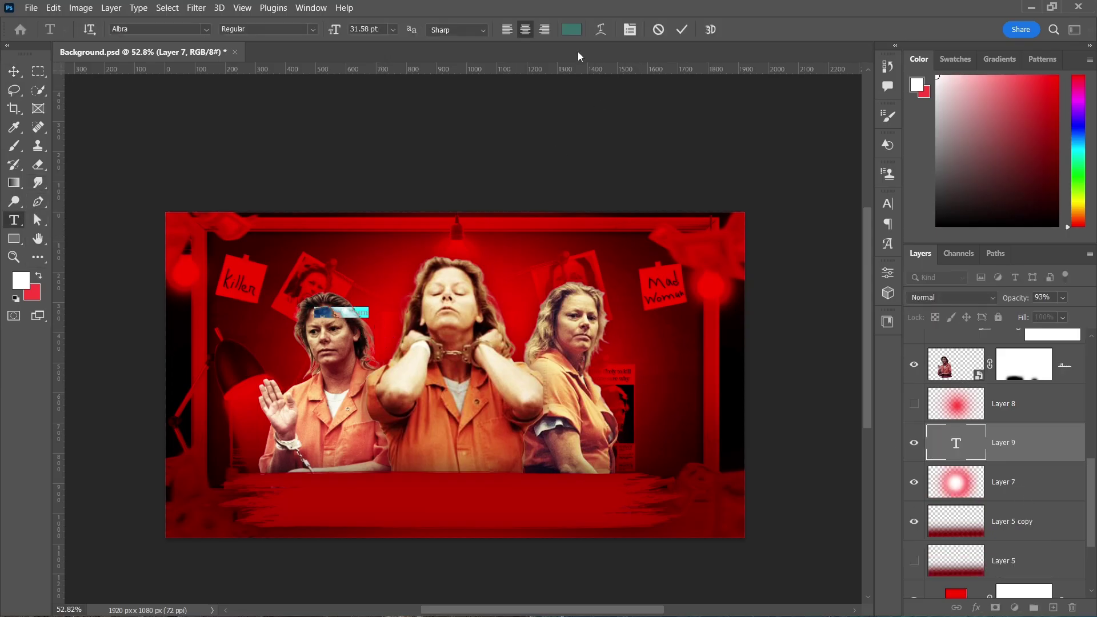
pyautogui.click(572, 29)
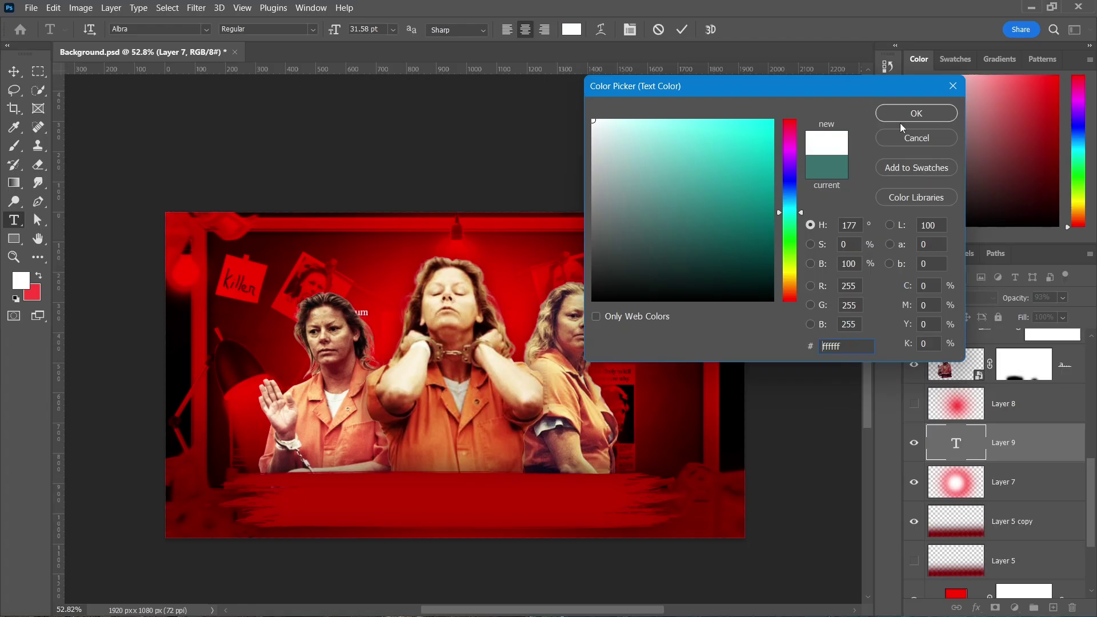
pyautogui.click(880, 109)
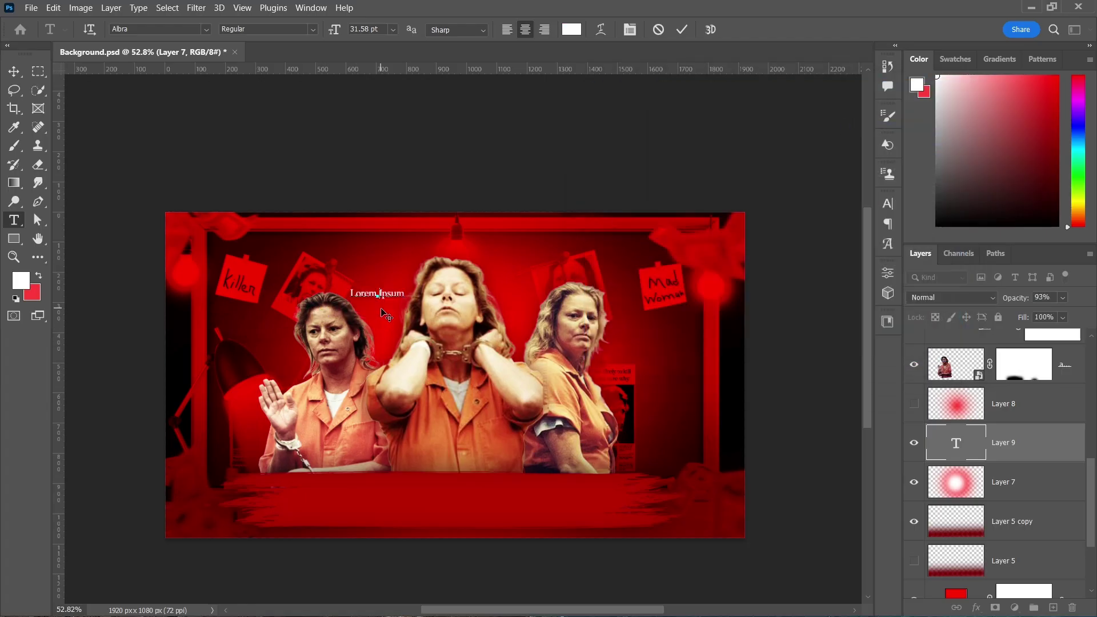
pyautogui.click(889, 207)
pyautogui.write('head')
pyautogui.scroll(-5, 845, 477)
pyautogui.click(852, 523)
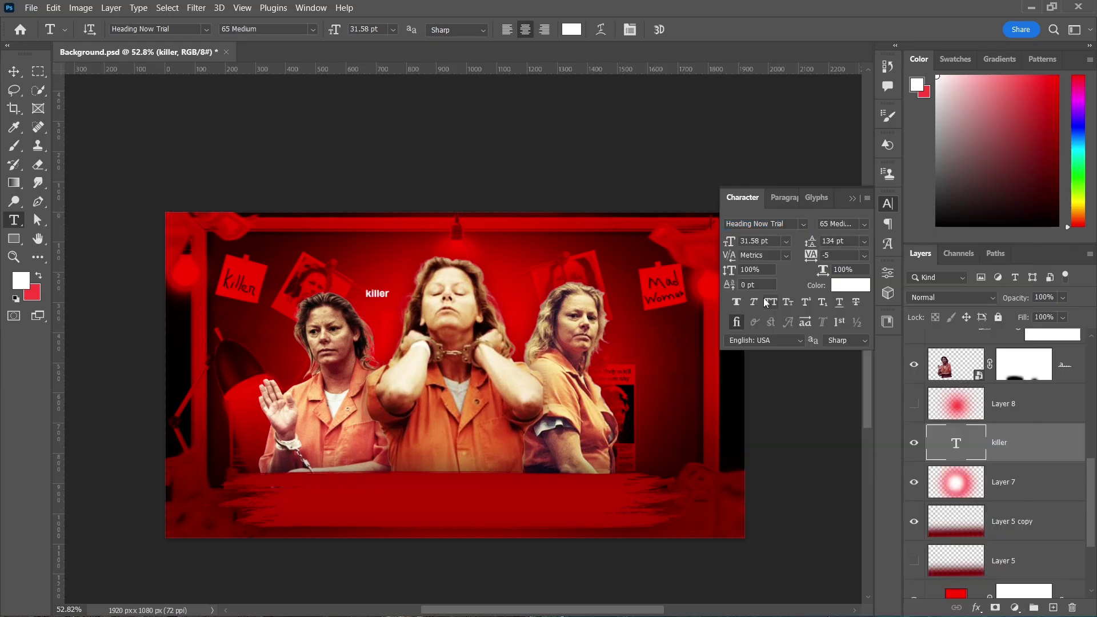
pyautogui.click(769, 303)
# Step: Enlarge the KILLER text to about 397 pt and centre it behind the portraits' heads near the canvas's upper edge
pyautogui.click(14, 72)
pyautogui.hotkey('ctrl', 't')
pyautogui.moveTo(392, 288); pyautogui.dragTo(547, 249)
pyautogui.moveTo(363, 300); pyautogui.dragTo(301, 324)
pyautogui.moveTo(527, 325); pyautogui.dragTo(644, 370)
pyautogui.moveTo(604, 326); pyautogui.dragTo(594, 309)
pyautogui.moveTo(293, 352); pyautogui.dragTo(274, 360)
pyautogui.moveTo(395, 320); pyautogui.dragTo(391, 317)
pyautogui.click(708, 30)
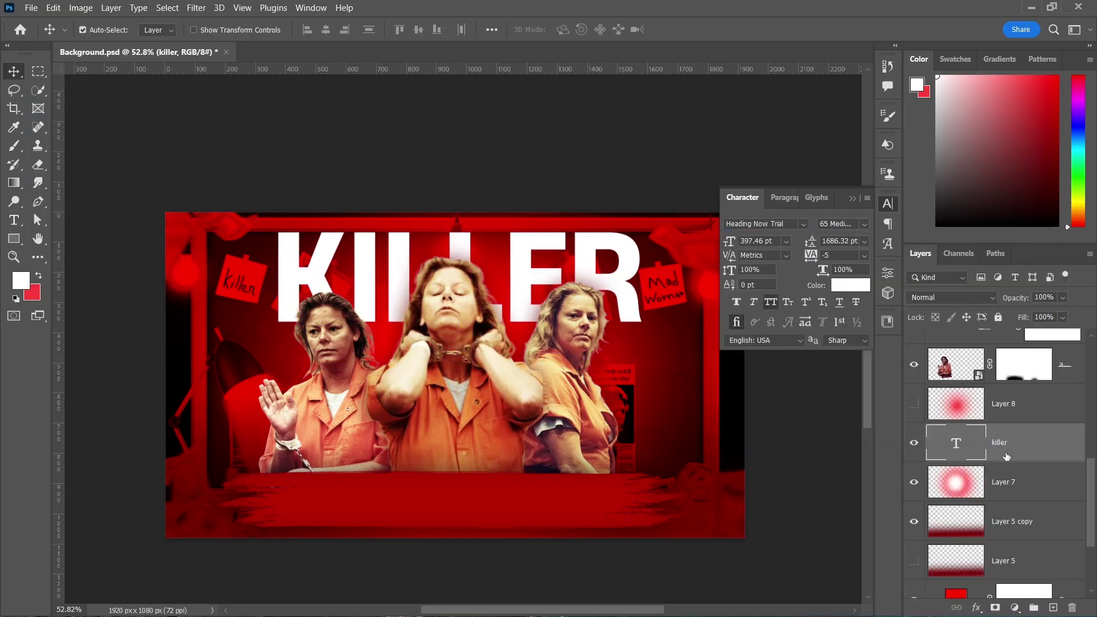
# Step: Add a layer mask to the KILLER text and fade its lower part with a vertical gradient
pyautogui.click(995, 608)
pyautogui.press('g')
pyautogui.moveTo(456, 332); pyautogui.dragTo(455, 246)
pyautogui.moveTo(458, 337); pyautogui.dragTo(458, 171)
pyautogui.moveTo(448, 326); pyautogui.dragTo(445, 201)
pyautogui.click(14, 71)
# Step: Change the KILLER text colour to bright red
pyautogui.click(956, 443)
pyautogui.click(850, 286)
pyautogui.click(736, 133)
pyautogui.click(762, 125)
pyautogui.click(916, 113)
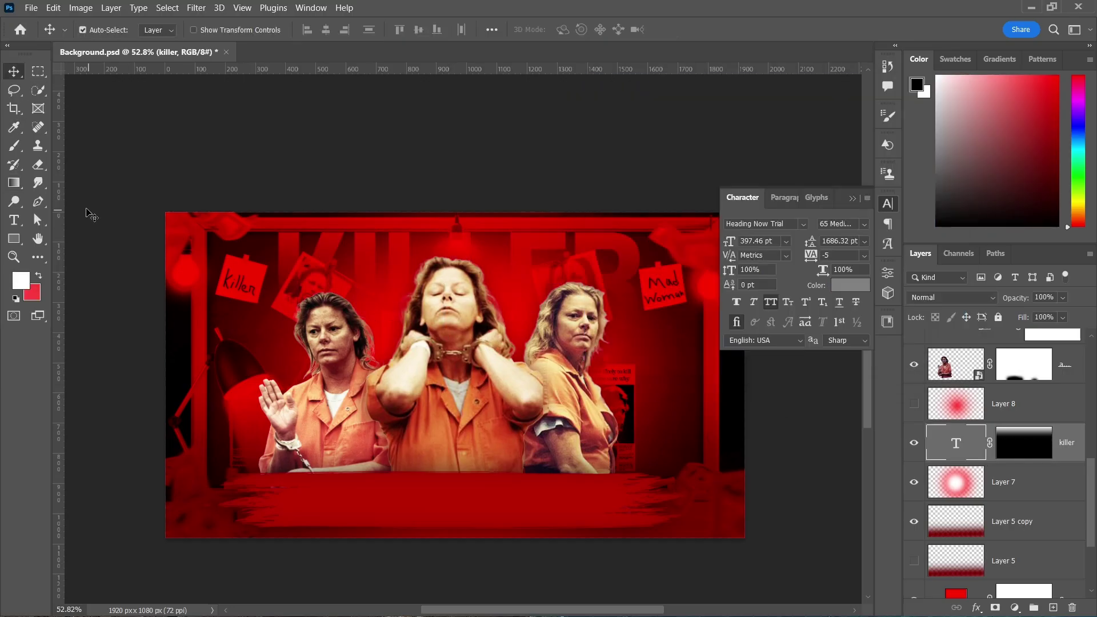
# Step: Redraw the vertical gradient on the KILLER text's mask for a softer fade toward the bottom of the letters
pyautogui.click(1024, 443)
pyautogui.press('g')
pyautogui.moveTo(468, 378); pyautogui.dragTo(469, 229)
pyautogui.click(13, 71)
pyautogui.click(888, 204)
# Step: Add the white text "Aileen wuornos" on a layer above the brush-stroke banner
pyautogui.click(486, 423)
pyautogui.click(571, 503)
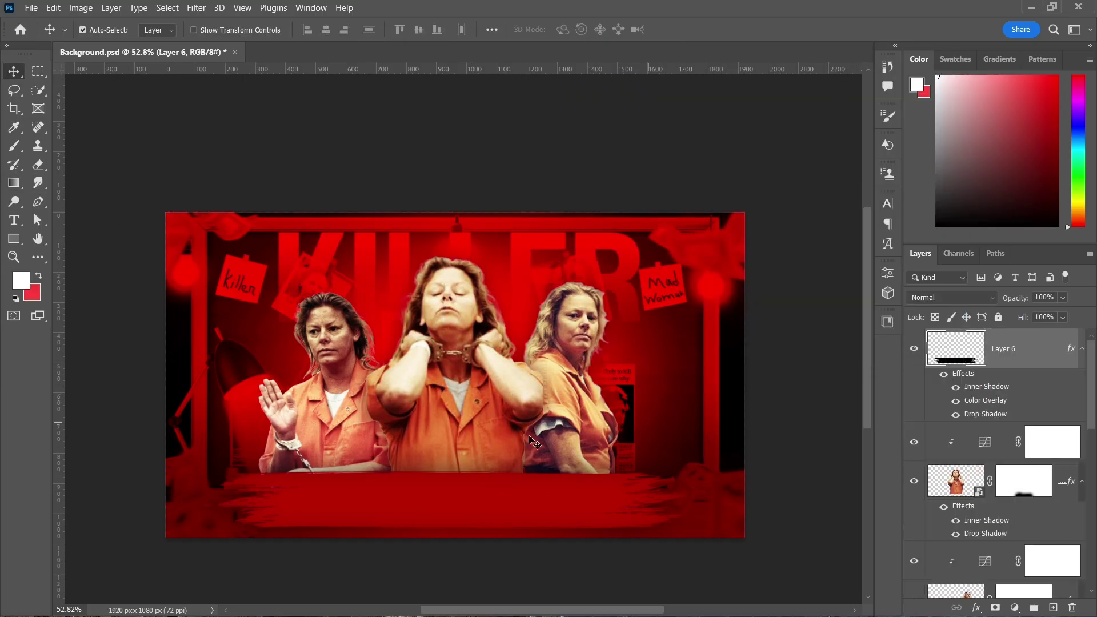
pyautogui.click(310, 505)
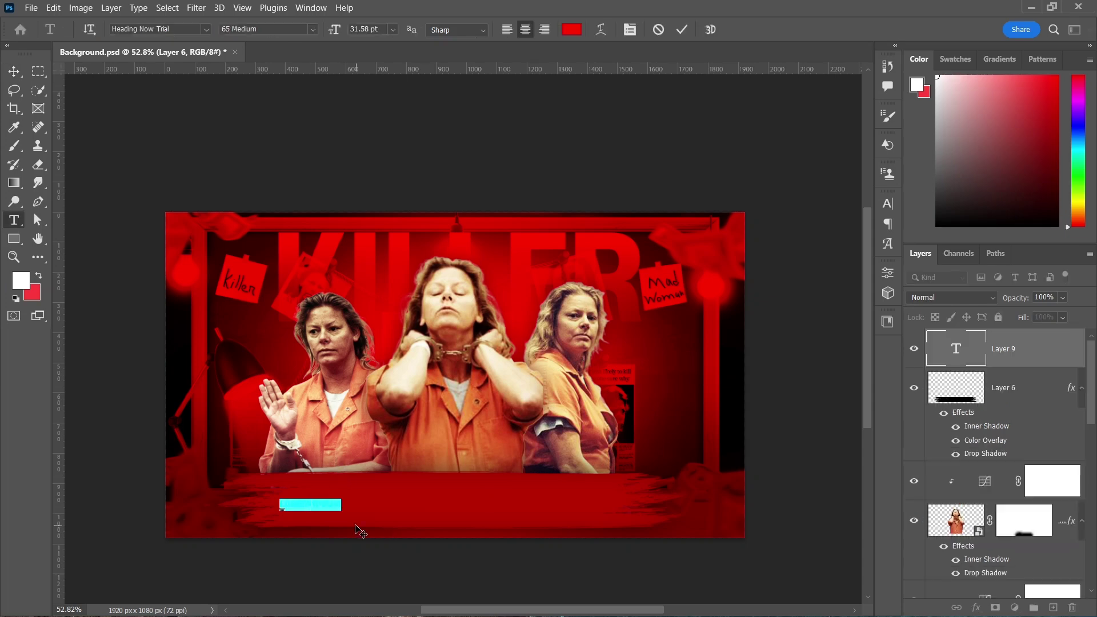
pyautogui.click(572, 29)
pyautogui.click(597, 116)
pyautogui.click(914, 110)
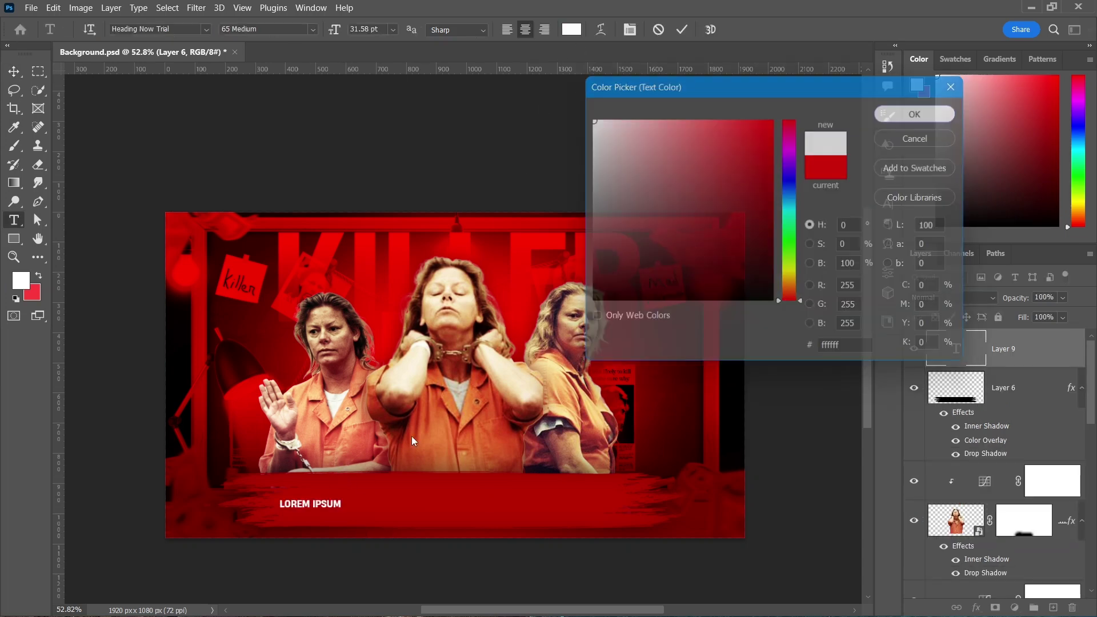
pyautogui.click(683, 32)
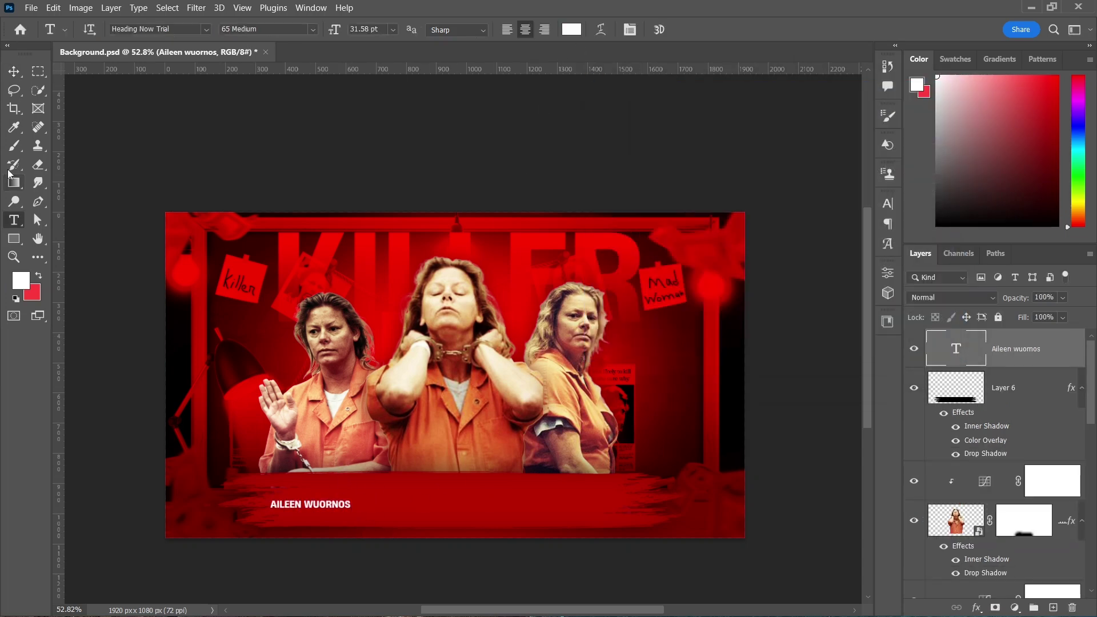
# Step: Enlarge the AILEEN WUORNOS text to about 140 pt and centre it on the brush-stroke banner
pyautogui.press('v')
pyautogui.moveTo(336, 510); pyautogui.dragTo(662, 498)
pyautogui.hotkey('ctrl', 't')
pyautogui.moveTo(576, 496); pyautogui.dragTo(613, 501)
pyautogui.moveTo(517, 502); pyautogui.dragTo(500, 502)
pyautogui.moveTo(603, 507); pyautogui.dragTo(624, 503)
pyautogui.press('Return')
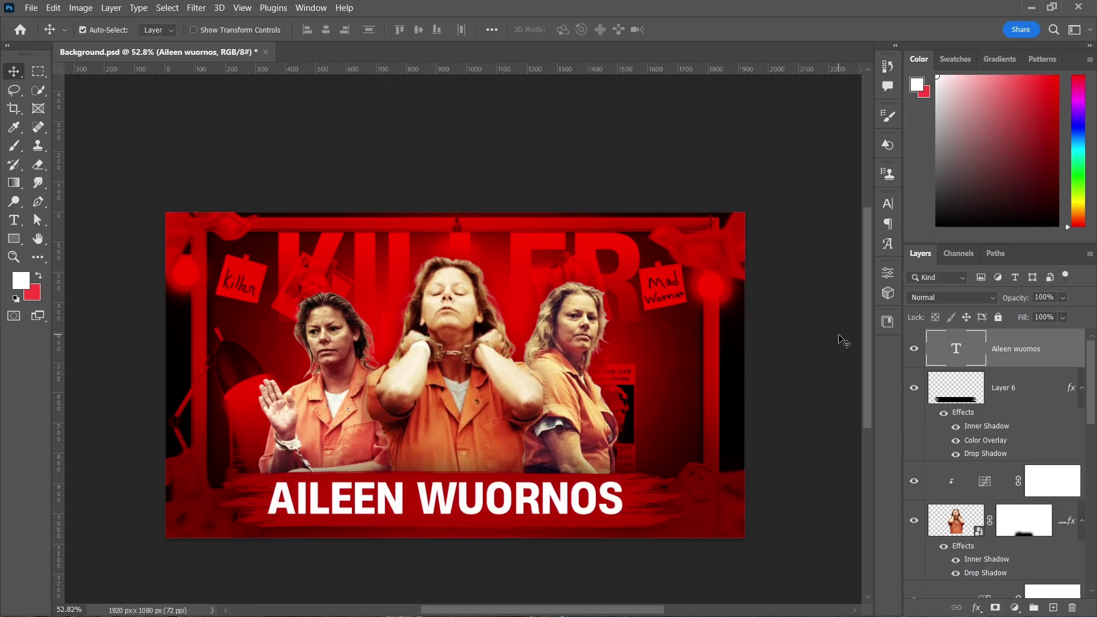
# Step: Switch the AILEEN WUORNOS text to the 57 Extrabold style and scale it up to about 163 pt
pyautogui.click(888, 204)
pyautogui.click(864, 223)
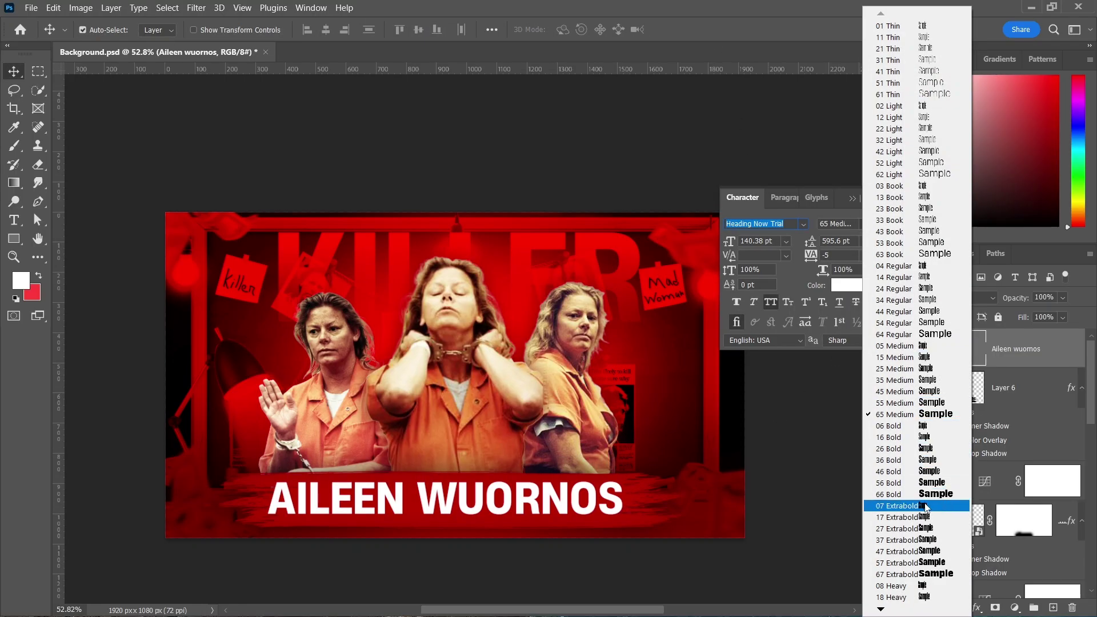
pyautogui.click(923, 563)
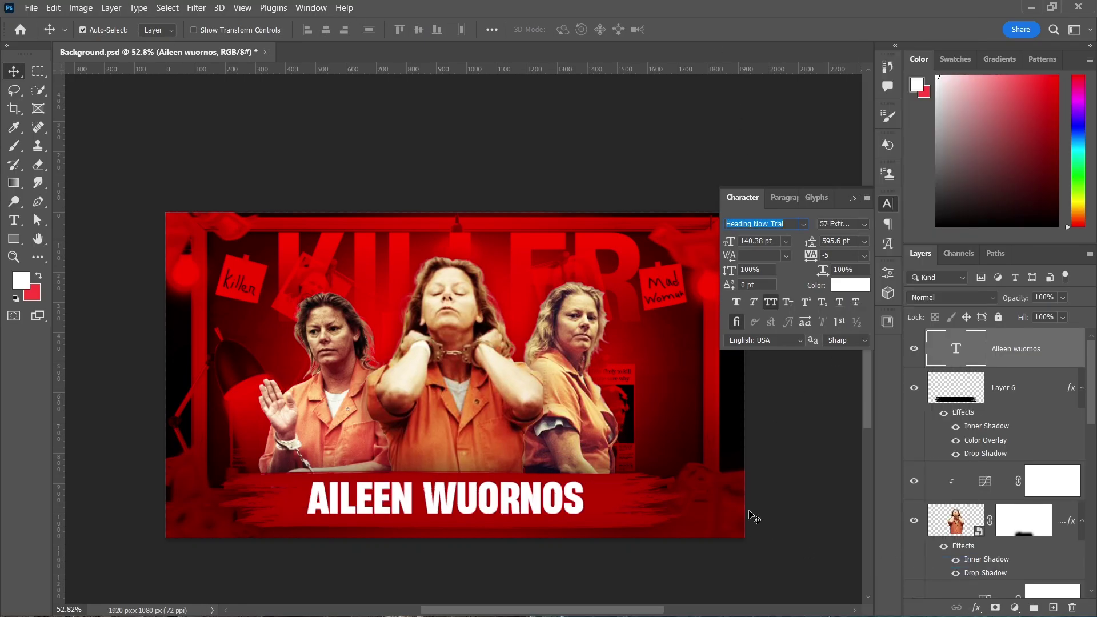
pyautogui.press('ctrl')
pyautogui.hotkey('ctrl', 't')
pyautogui.moveTo(583, 501); pyautogui.dragTo(609, 501)
pyautogui.press('Return')
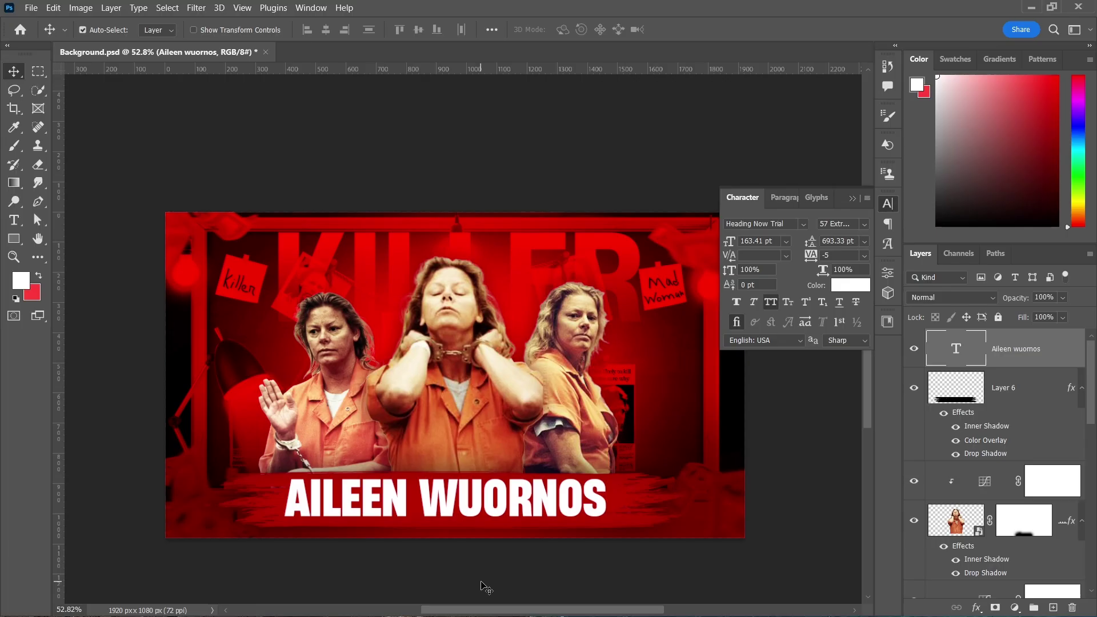
# Step: Split the title into separate "Aileen" and "wuornos" text layers and position both words side by side on the banner
pyautogui.press('t')
pyautogui.moveTo(410, 501); pyautogui.dragTo(634, 521)
pyautogui.hotkey('ctrl', 'c')
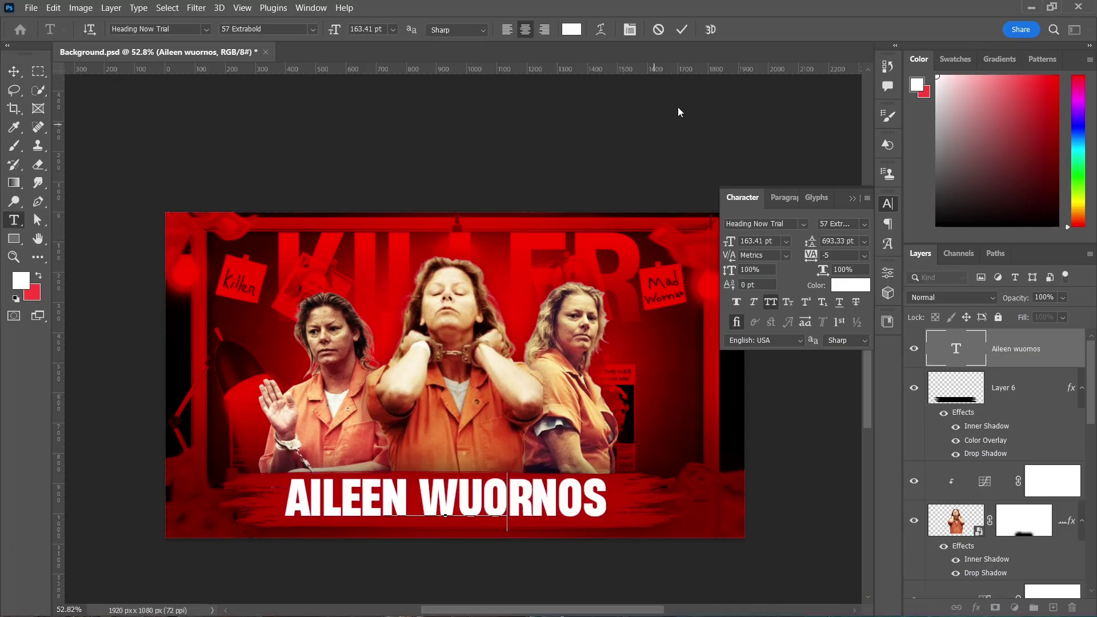
pyautogui.press('BackSpace')
pyautogui.hotkey('ctrl', 'Return')
pyautogui.moveTo(473, 501); pyautogui.dragTo(526, 508)
pyautogui.doubleClick(526, 502)
pyautogui.hotkey('ctrl', 'v')
pyautogui.hotkey('ctrl', 'Return')
pyautogui.keyDown('shift'); pyautogui.click(422, 505); pyautogui.keyUp('shift')
pyautogui.moveTo(420, 508); pyautogui.dragTo(453, 505)
# Step: Colour the word AILEEN red and give it a 6 px white outside Stroke
pyautogui.click(387, 492)
pyautogui.click(850, 287)
pyautogui.moveTo(754, 134); pyautogui.dragTo(782, 121)
pyautogui.click(917, 112)
pyautogui.doubleClick(1034, 392)
pyautogui.click(570, 196)
pyautogui.click(767, 228)
pyautogui.moveTo(635, 143); pyautogui.dragTo(581, 74)
pyautogui.click(916, 113)
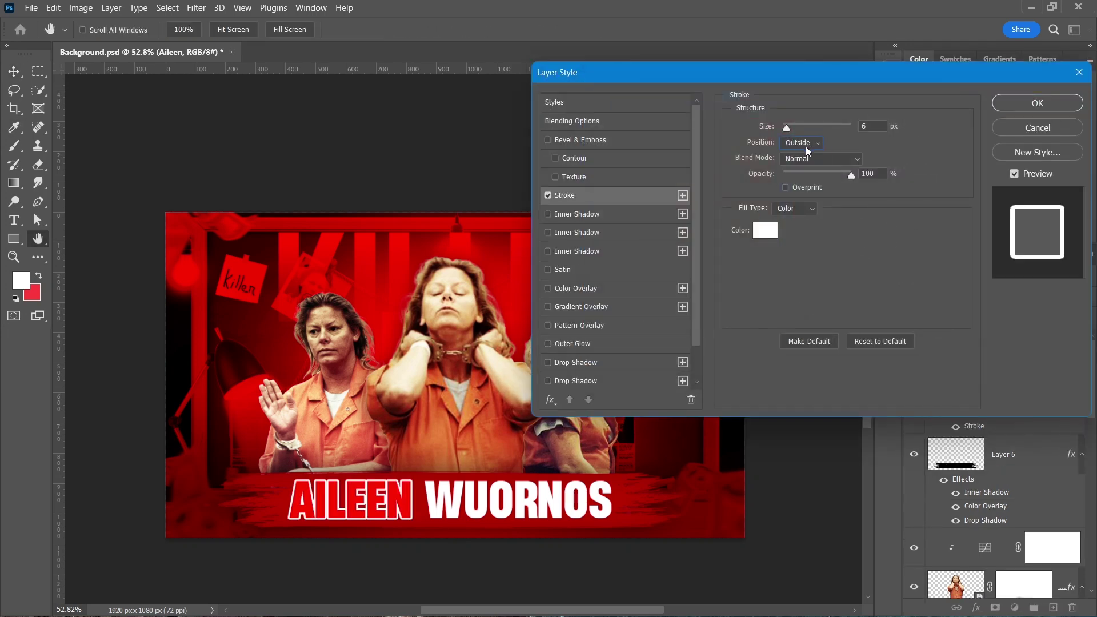
# Step: Add a Stroke Emboss bevel at 147% depth and a white (ffffff) Color Overlay to the word AILEEN
pyautogui.click(584, 141)
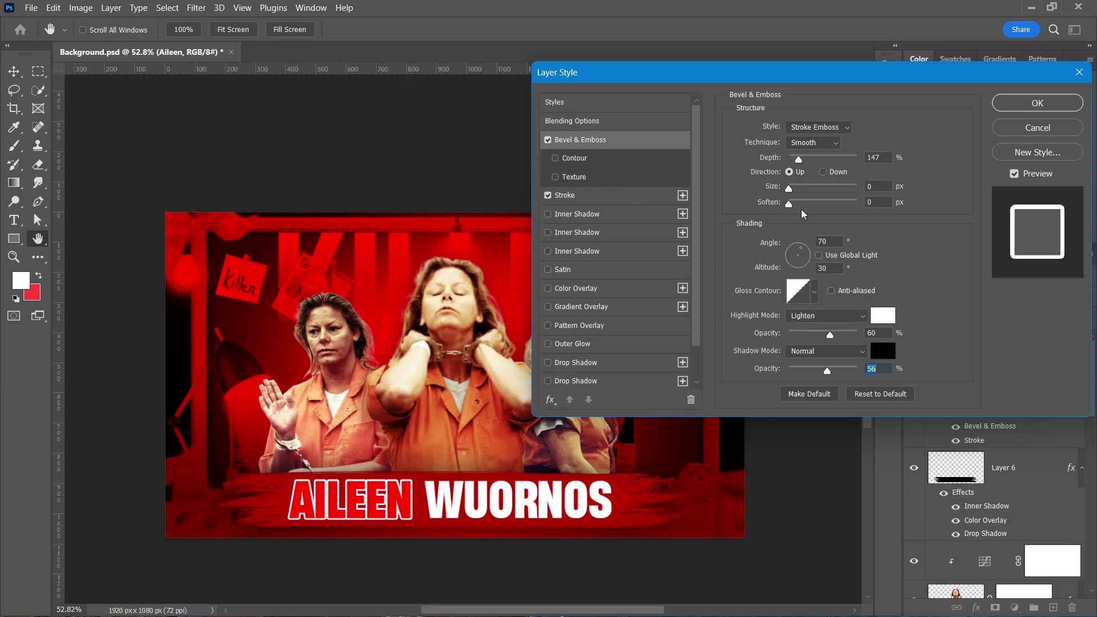
pyautogui.click(575, 290)
pyautogui.click(878, 128)
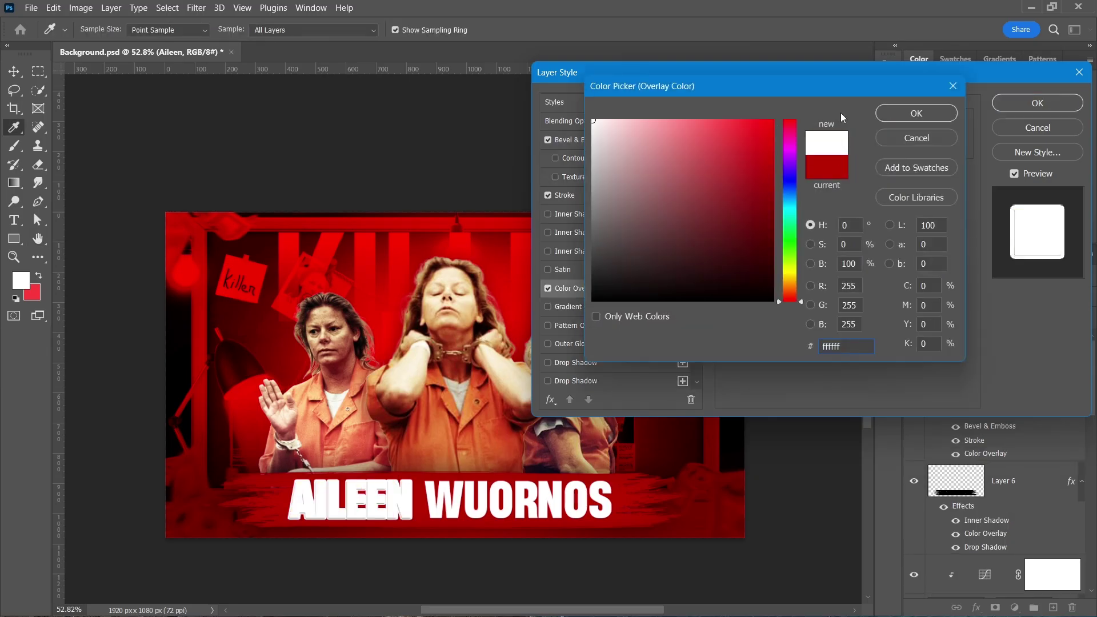
pyautogui.click(916, 113)
# Step: Make AILEEN's stroke black and replace its Color Overlay with a grey-to-white linear Gradient Overlay at 90° and 49% scale
pyautogui.click(569, 195)
pyautogui.click(766, 228)
pyautogui.moveTo(623, 252); pyautogui.dragTo(593, 309)
pyautogui.click(916, 112)
pyautogui.click(548, 289)
pyautogui.click(563, 309)
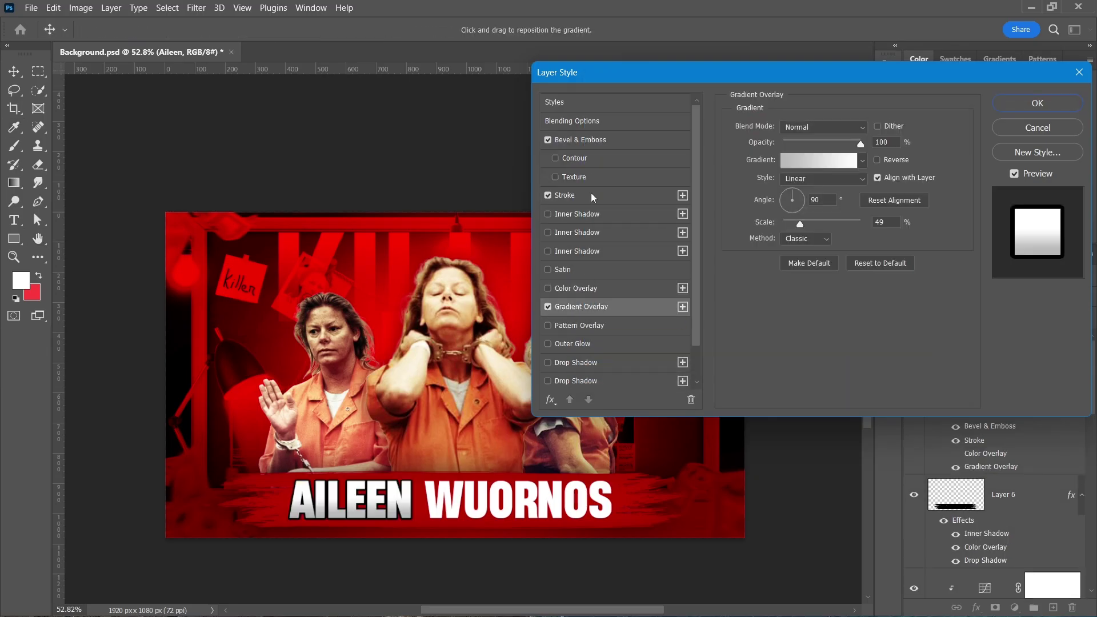
# Step: Change the highlight mode and increase the size of AILEEN's bevel, and apply the layer style
pyautogui.click(589, 141)
pyautogui.click(823, 316)
pyautogui.click(812, 268)
pyautogui.moveTo(792, 189); pyautogui.dragTo(801, 189)
pyautogui.click(1037, 103)
# Step: Add a Gradient Overlay running from dark red to bright red to the word WUORNOS
pyautogui.doubleClick(1038, 350)
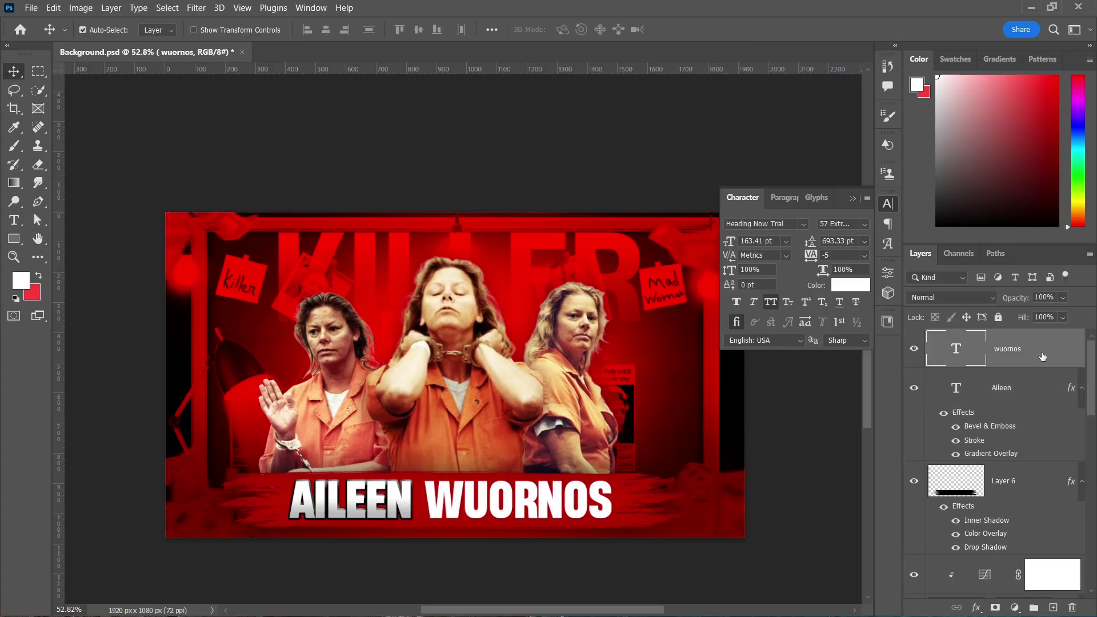
pyautogui.click(591, 304)
pyautogui.click(814, 161)
pyautogui.doubleClick(961, 327)
pyautogui.click(760, 127)
pyautogui.click(917, 137)
pyautogui.doubleClick(960, 316)
pyautogui.click(760, 127)
pyautogui.click(765, 120)
pyautogui.click(917, 114)
pyautogui.doubleClick(667, 317)
pyautogui.click(774, 192)
pyautogui.click(917, 113)
pyautogui.click(943, 81)
# Step: Add a white Stroke to the word WUORNOS
pyautogui.click(578, 201)
pyautogui.click(765, 230)
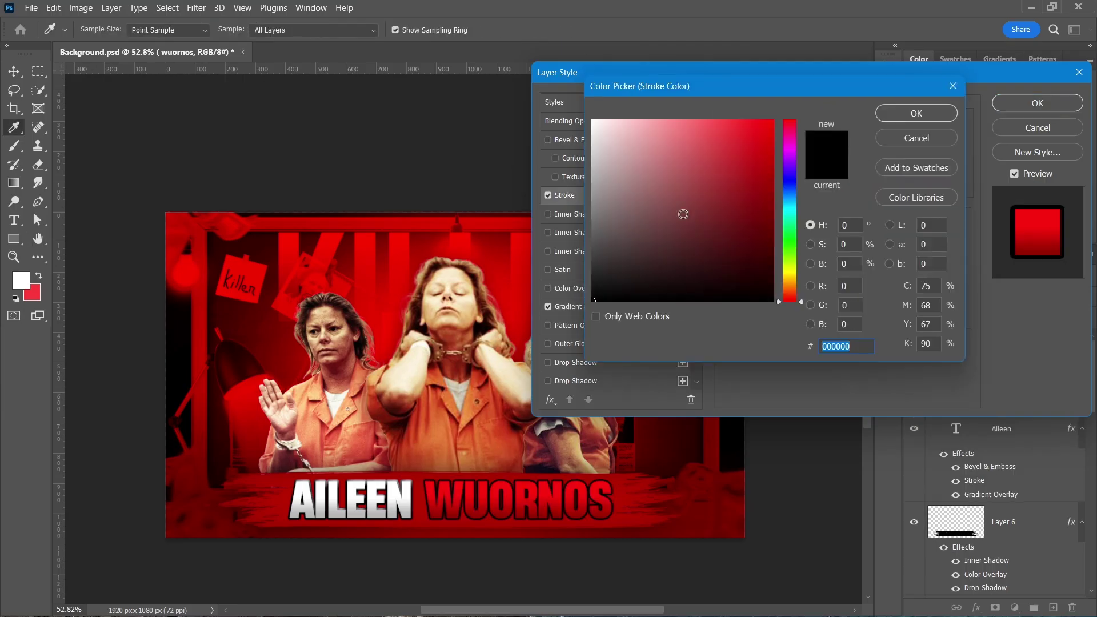
pyautogui.moveTo(719, 246); pyautogui.dragTo(585, 56)
pyautogui.click(895, 117)
# Step: Add two Multiply drop shadows to WUORNOS, the second with 0 px distance and 59 px size, and copy them to the AILEEN layer
pyautogui.click(592, 141)
pyautogui.scroll(-2, 586, 366)
pyautogui.click(580, 362)
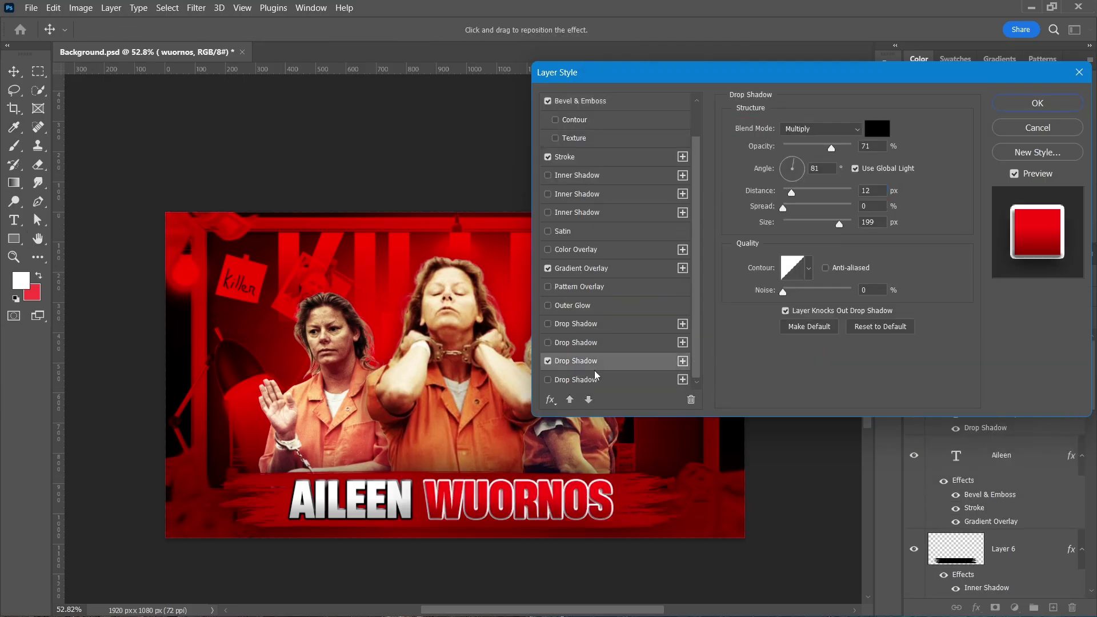
pyautogui.click(631, 380)
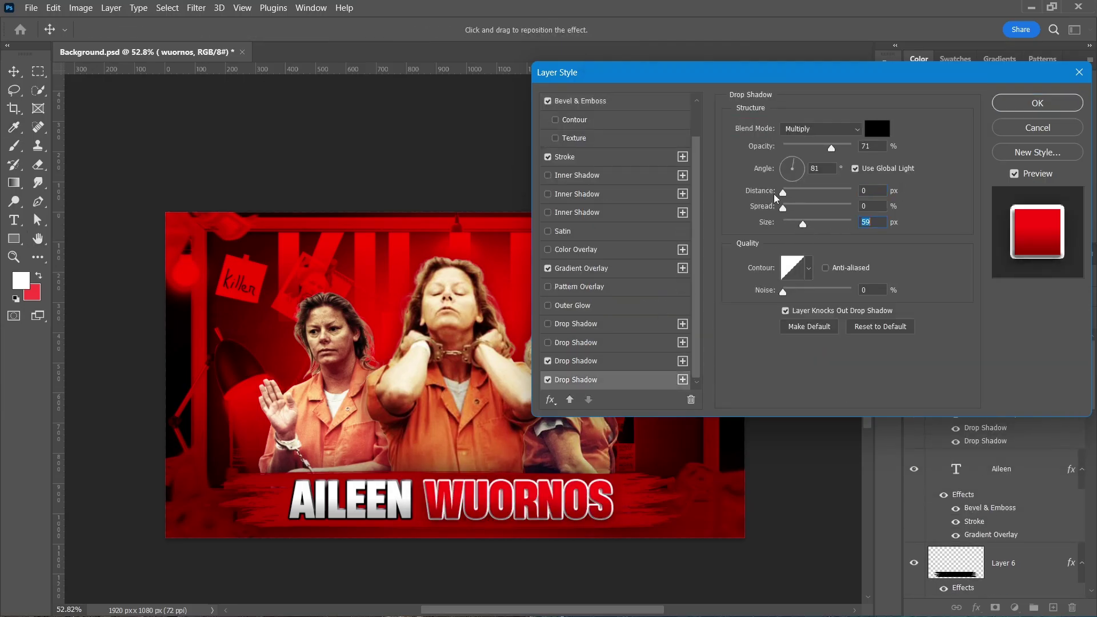
pyautogui.click(1038, 103)
pyautogui.keyDown('alt'); pyautogui.moveTo(982, 428); pyautogui.dragTo(991, 472); pyautogui.keyUp('alt')
pyautogui.click(859, 198)
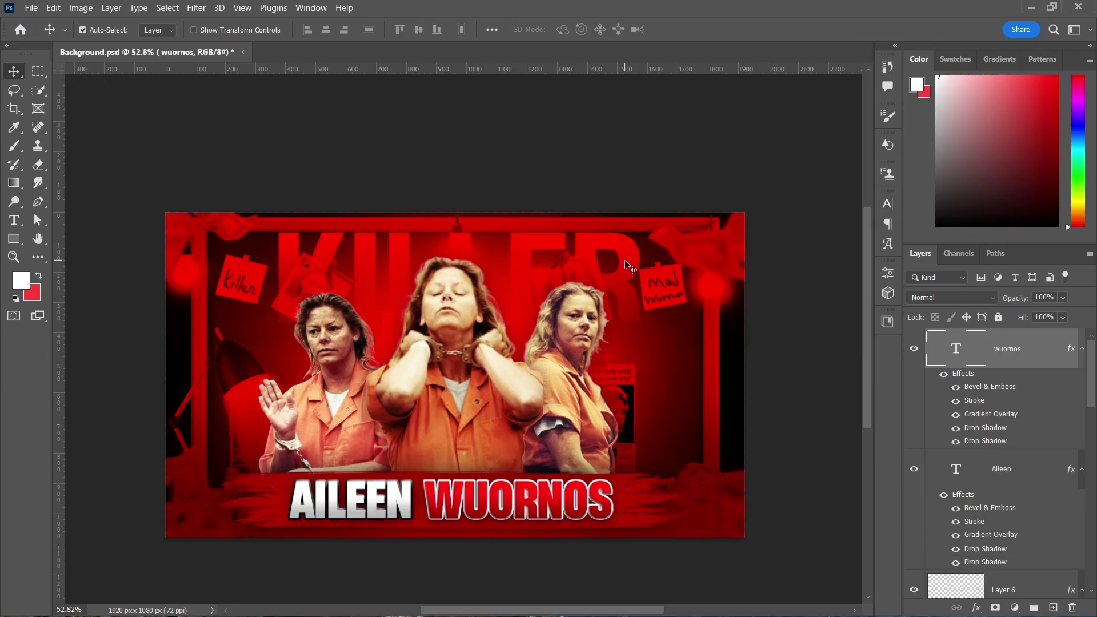
# Step: Recolor the KILLER backdrop text to a light pinkish red
pyautogui.click(625, 261)
pyautogui.click(888, 203)
pyautogui.click(851, 285)
pyautogui.click(709, 118)
pyautogui.click(916, 113)
# Step: Duplicate the KILLER text above the portraits and remove the copy's layer mask
pyautogui.moveTo(1035, 571); pyautogui.dragTo(1051, 423)
pyautogui.click(956, 448)
pyautogui.doubleClick(1077, 432)
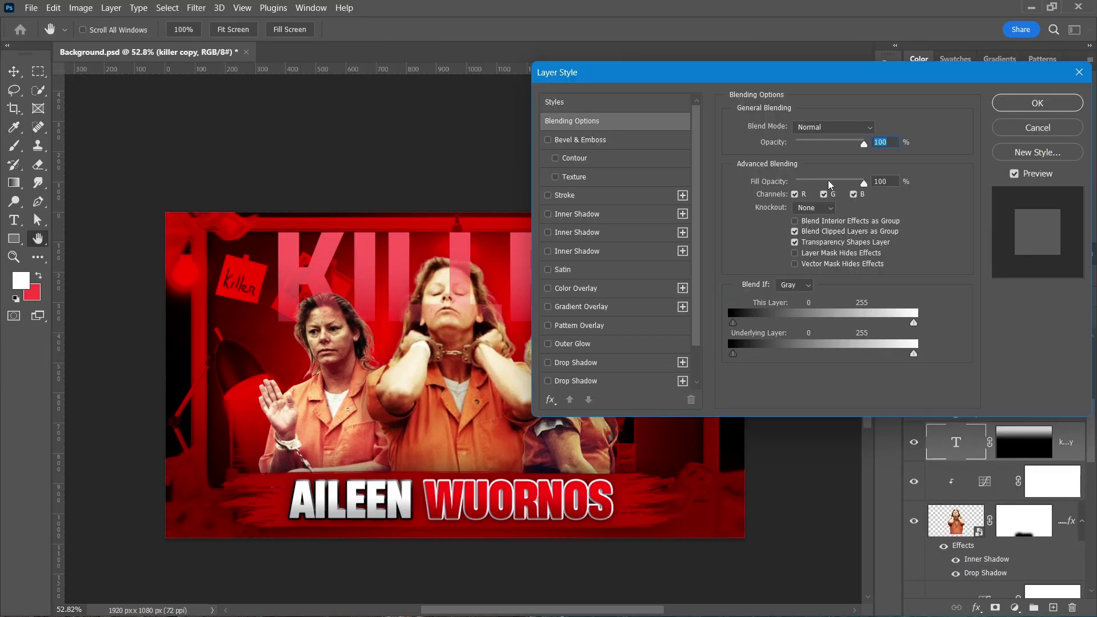
pyautogui.click(583, 195)
pyautogui.click(1039, 128)
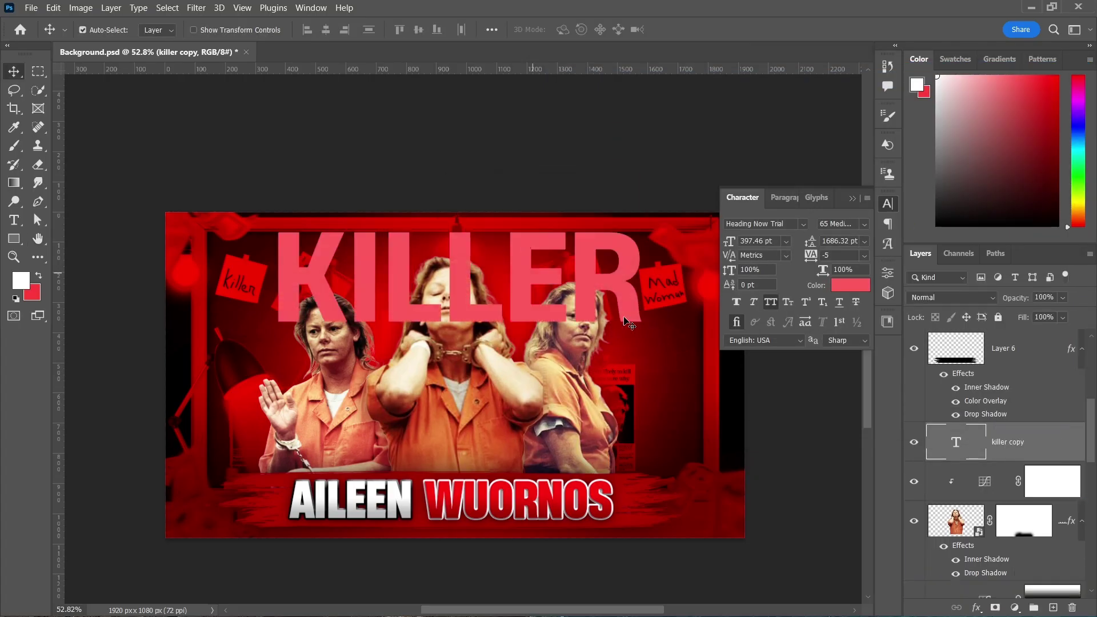
# Step: Convert the KILLER copy to a smart object and set its fill to 0%
pyautogui.rightClick(1046, 429)
pyautogui.click(914, 212)
pyautogui.moveTo(1023, 317); pyautogui.dragTo(963, 317)
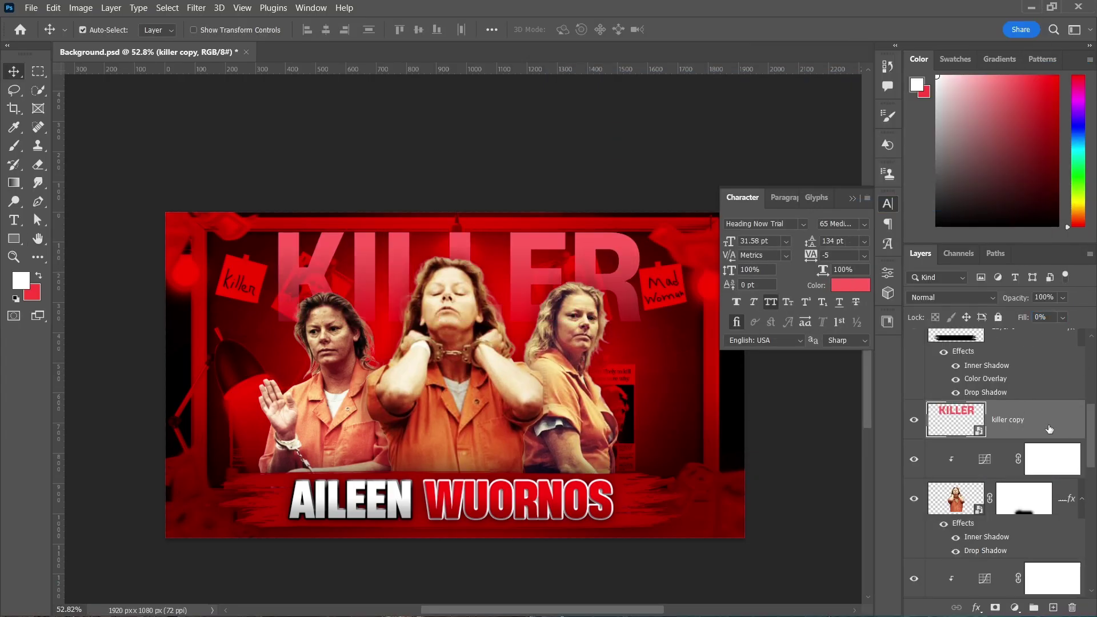
# Step: Add a Stroke to the KILLER copy and apply the layer style
pyautogui.doubleClick(1049, 428)
pyautogui.click(577, 195)
pyautogui.moveTo(788, 128); pyautogui.dragTo(786, 128)
pyautogui.click(1038, 104)
# Step: Try fading the outlined KILLER copy with a gradient on a layer mask, and undo the attempt
pyautogui.click(996, 608)
pyautogui.press('g')
pyautogui.moveTo(457, 329); pyautogui.dragTo(457, 249)
pyautogui.hotkey('ctrl', 'z')
pyautogui.hotkey('ctrl', 'z')
# Step: Bake the KILLER copy's stroke into a smart object and fade its lower part with vertical gradients on a layer mask
pyautogui.rightClick(1037, 425)
pyautogui.click(909, 172)
pyautogui.click(996, 608)
pyautogui.moveTo(459, 325); pyautogui.dragTo(459, 247)
pyautogui.moveTo(459, 348); pyautogui.dragTo(459, 256)
pyautogui.press('v')
# Step: Lower the KILLER copy's opacity to 18% and delete the copy
pyautogui.moveTo(1017, 298); pyautogui.dragTo(952, 308)
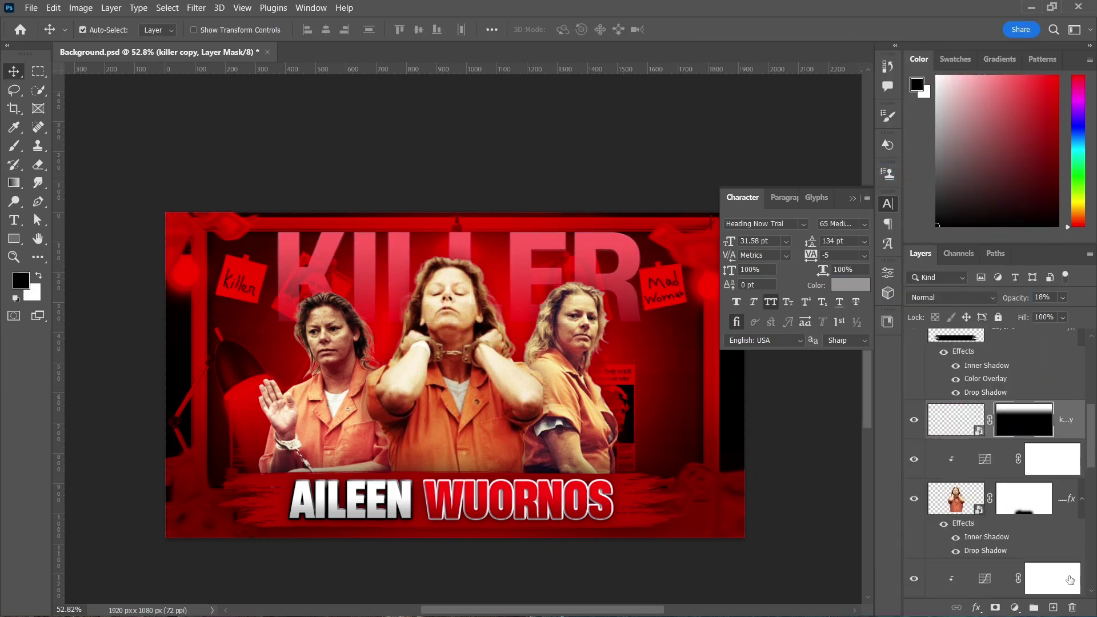
pyautogui.press('Delete')
pyautogui.press('Delete')
# Step: Group the foreground layers as Forground and stamp the visible artwork into a smart object layer above the groups
pyautogui.click(853, 199)
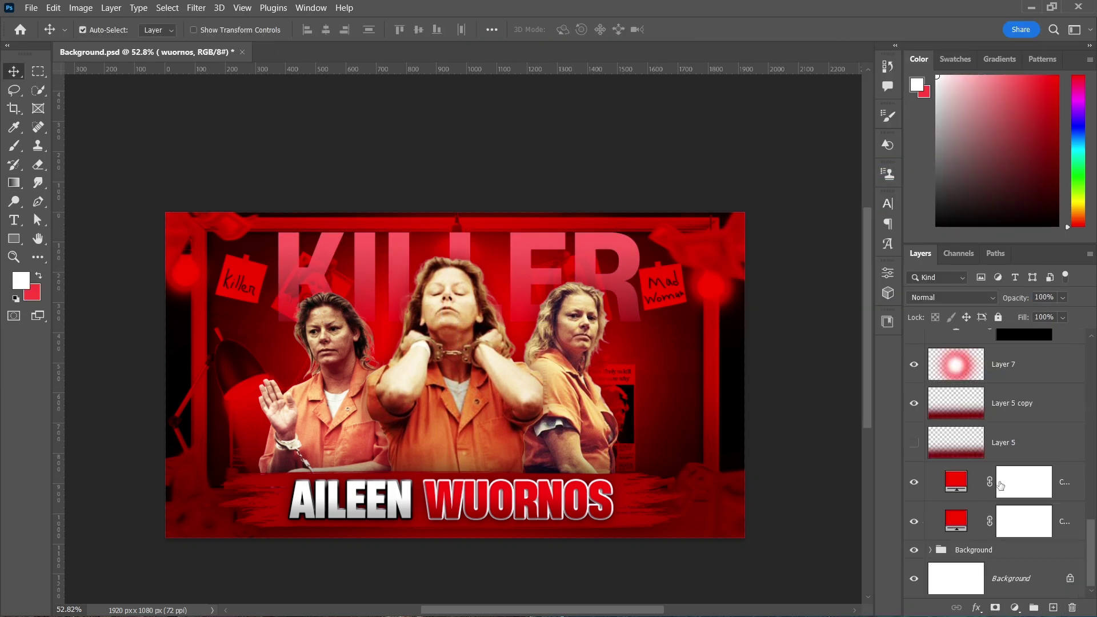
pyautogui.hotkey('ctrl', 'g')
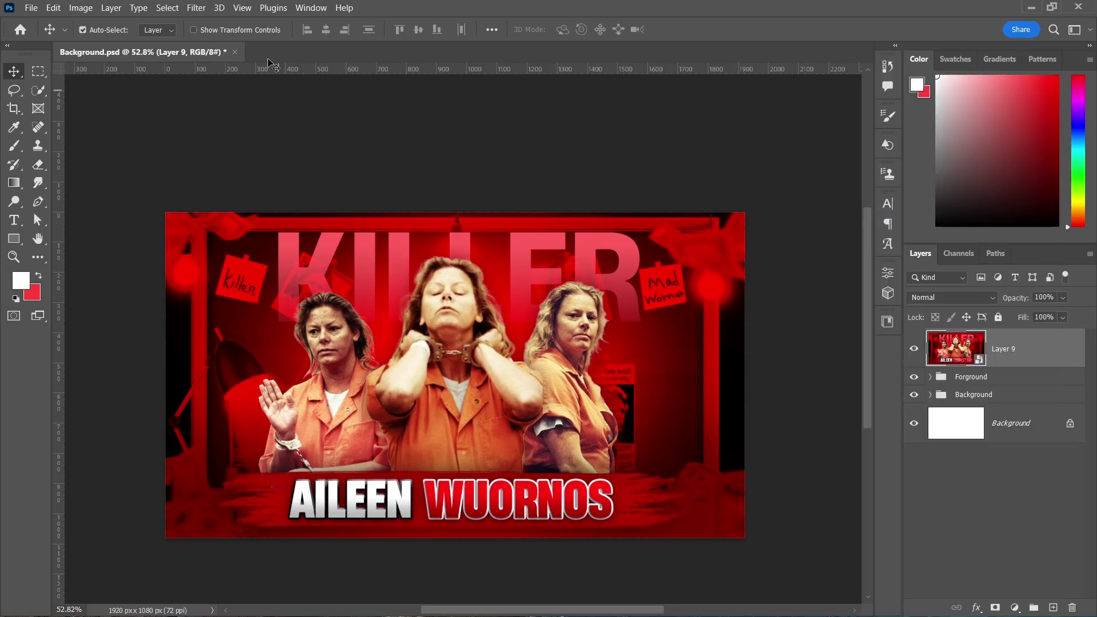
# Step: In the Camera Raw Filter, set Contrast +27, Highlights -35, Shadows +83, Whites +16, Blacks -41, Texture +60, Clarity +26, Dehaze +16 and Vibrance +44
pyautogui.click(206, 12)
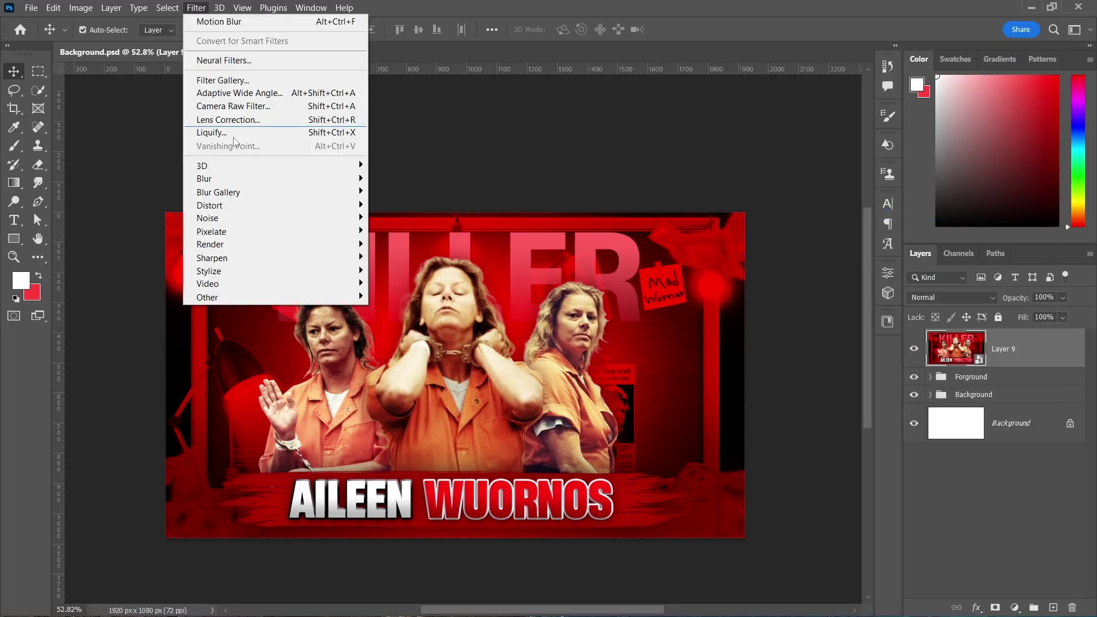
pyautogui.click(240, 105)
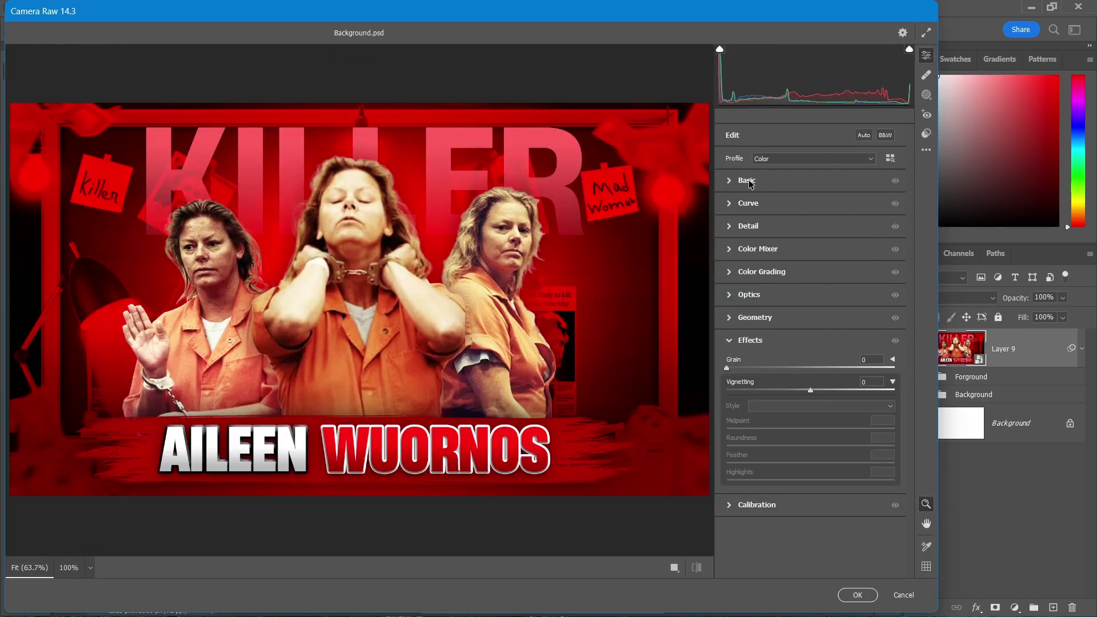
pyautogui.click(749, 181)
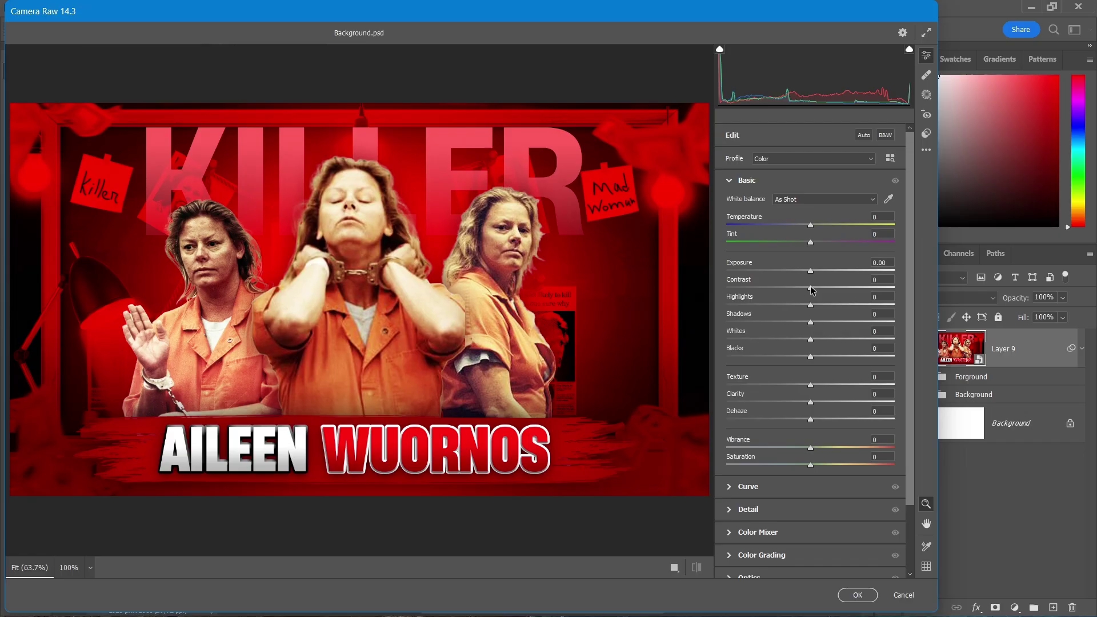
pyautogui.moveTo(812, 306); pyautogui.dragTo(881, 323)
pyautogui.moveTo(811, 341); pyautogui.dragTo(777, 358)
pyautogui.moveTo(765, 340); pyautogui.dragTo(832, 341)
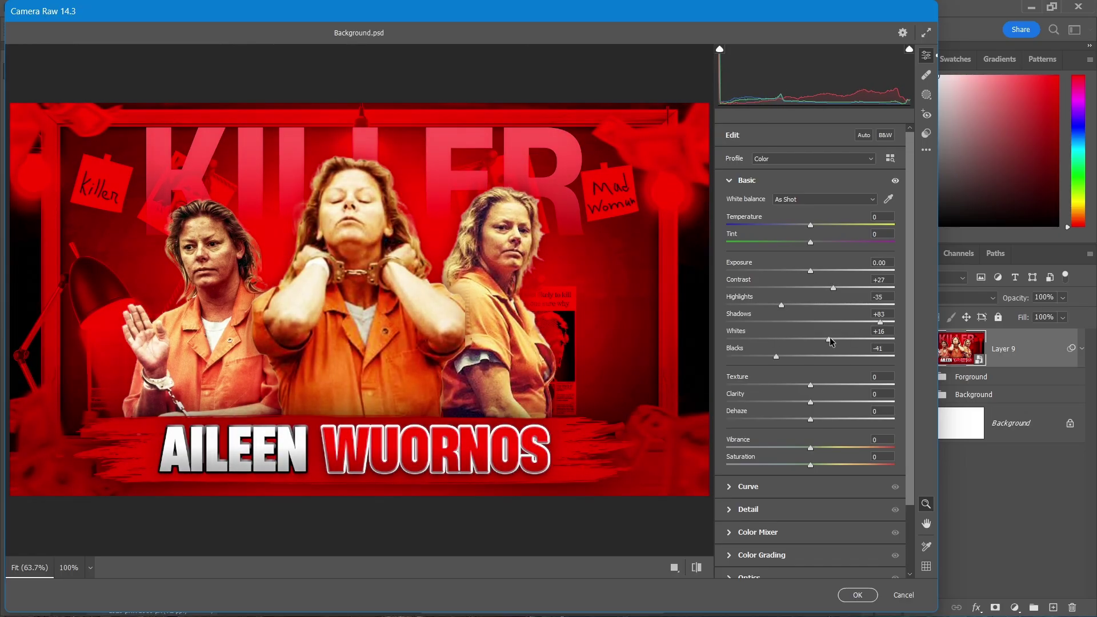
# Step: Set Noise Reduction to 21 and the color saturation to +44 for Reds, +5 for Oranges and -41 for Yellows
pyautogui.click(749, 509)
pyautogui.moveTo(727, 276); pyautogui.dragTo(764, 278)
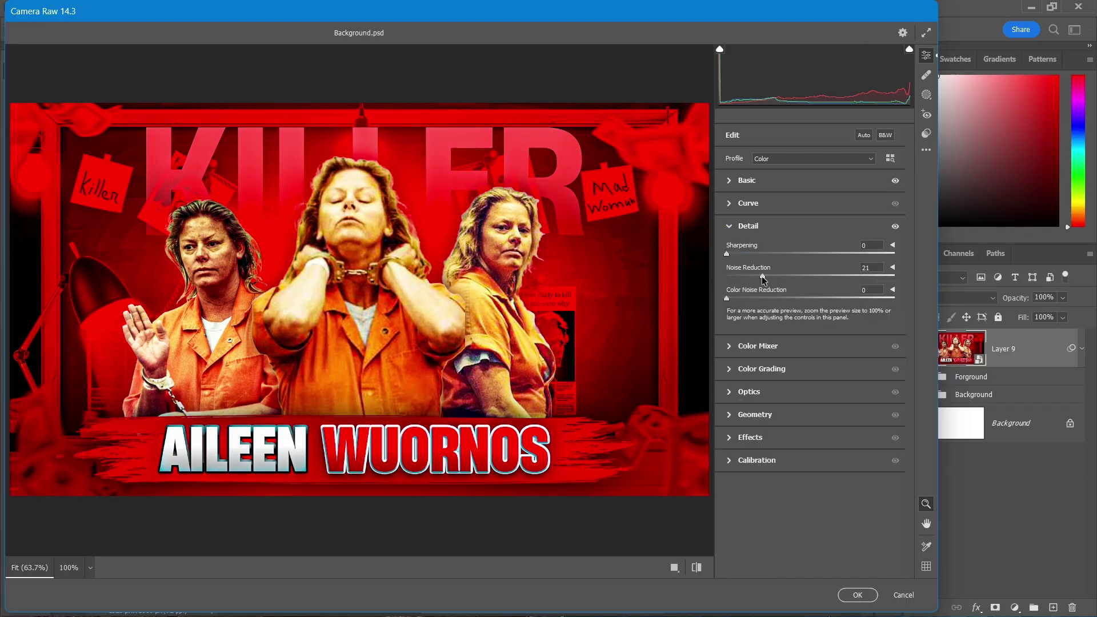
pyautogui.click(775, 350)
pyautogui.moveTo(810, 331); pyautogui.dragTo(793, 331)
pyautogui.moveTo(810, 314); pyautogui.dragTo(851, 313)
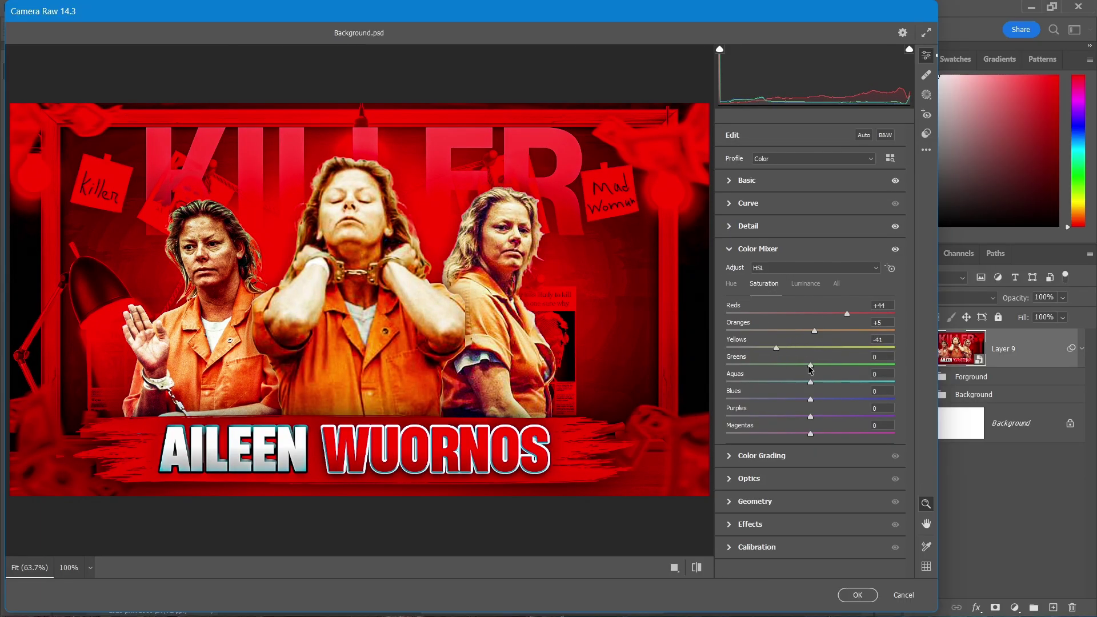
# Step: Adjust the Color Grading and darken the image edges with a negative Vignetting value
pyautogui.click(789, 456)
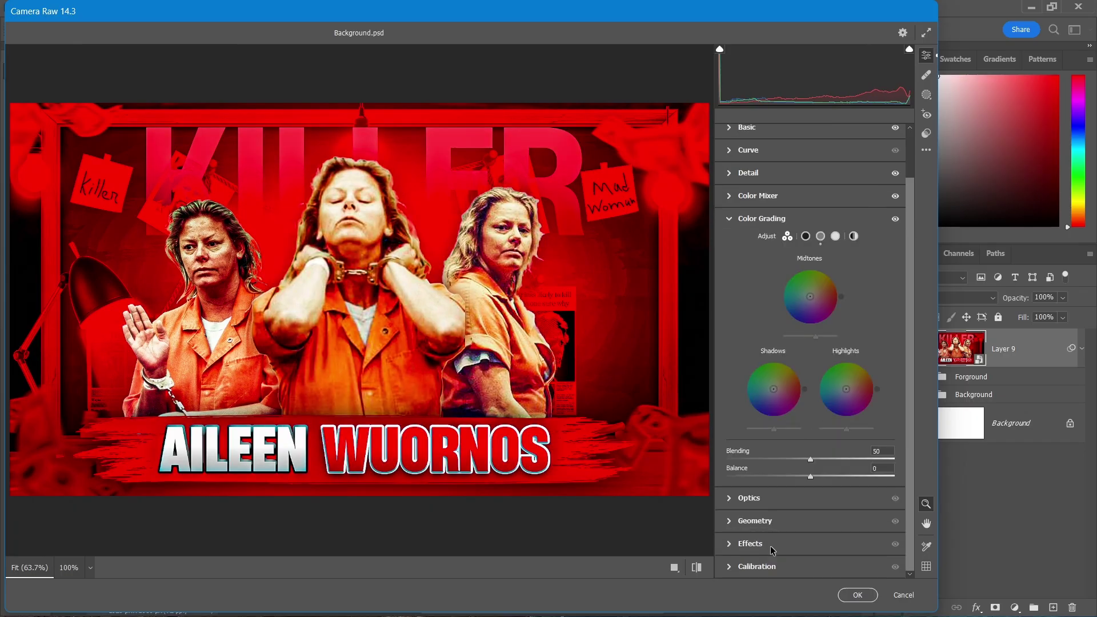
pyautogui.click(771, 548)
pyautogui.moveTo(811, 392); pyautogui.dragTo(794, 391)
# Step: Refine the grade to Highlights -46, Whites 0, Texture +78, Clarity +32 and Vignetting -9, and apply the Camera Raw Filter
pyautogui.click(769, 180)
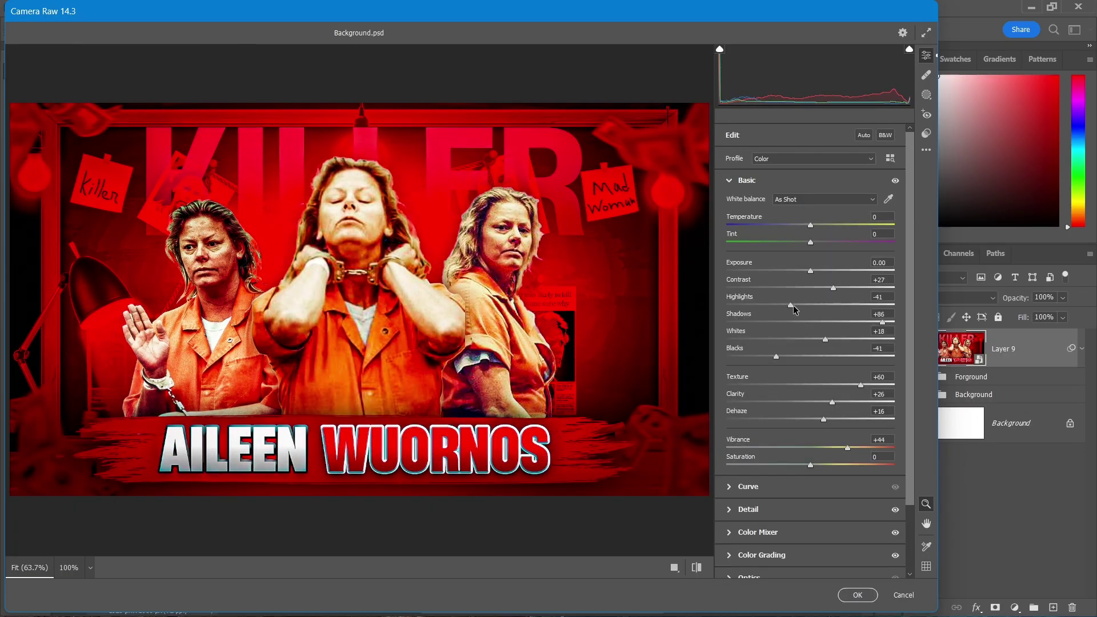
pyautogui.moveTo(859, 385); pyautogui.dragTo(875, 385)
pyautogui.scroll(-3, 834, 481)
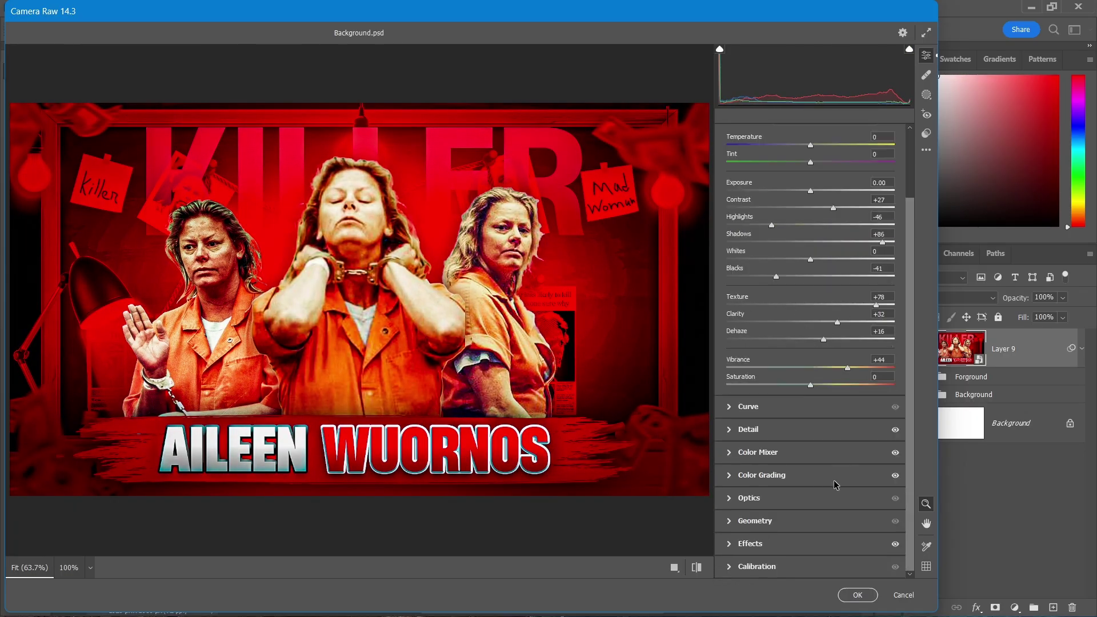
pyautogui.click(775, 544)
pyautogui.moveTo(790, 390); pyautogui.dragTo(803, 390)
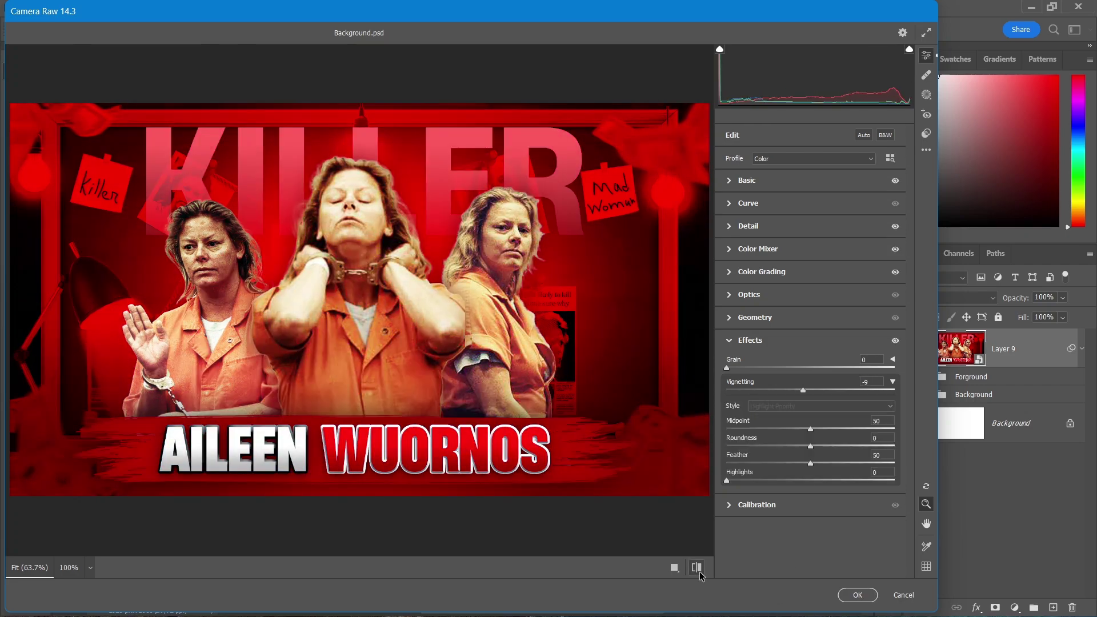
pyautogui.click(856, 595)
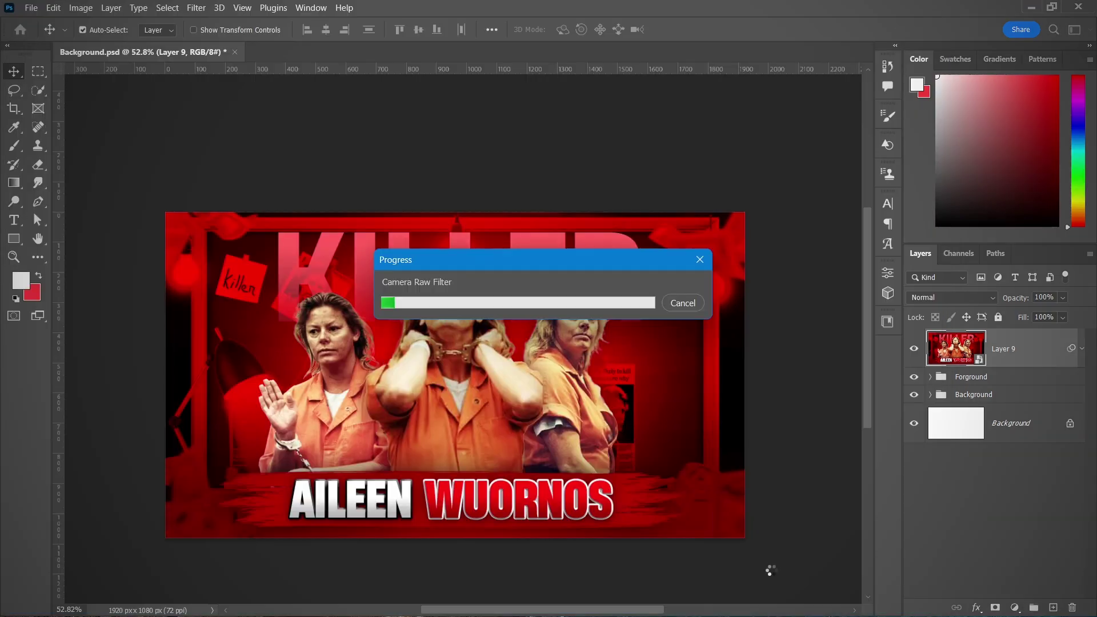